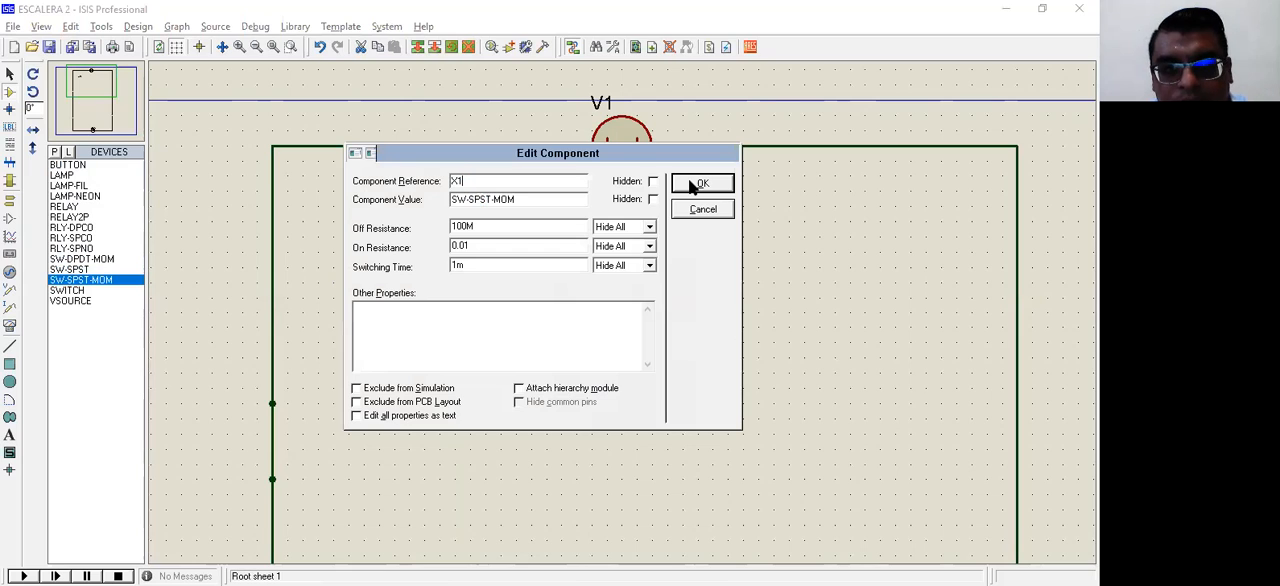
# Step: Set the component reference of the SW-SPST-MOM switch to X1
pyautogui.press('Return')
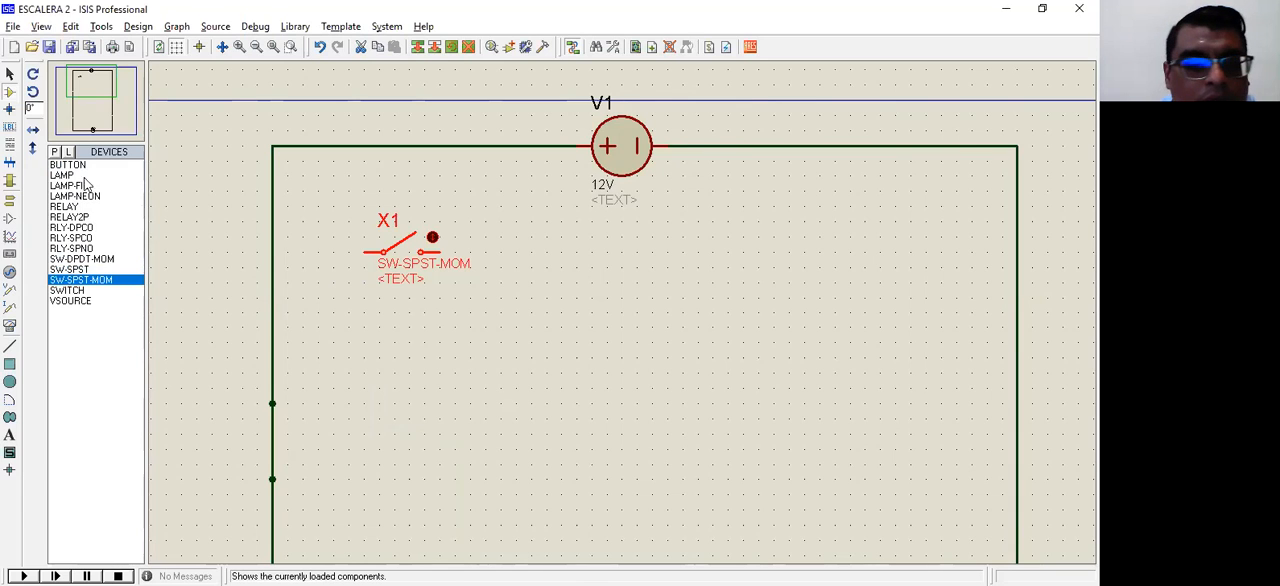
# Step: Place an RLY-DPCO relay near the right rail, rotated 90° clockwise so its coil terminals point up
pyautogui.press('l')
pyautogui.press('r')
pyautogui.click(79, 249)
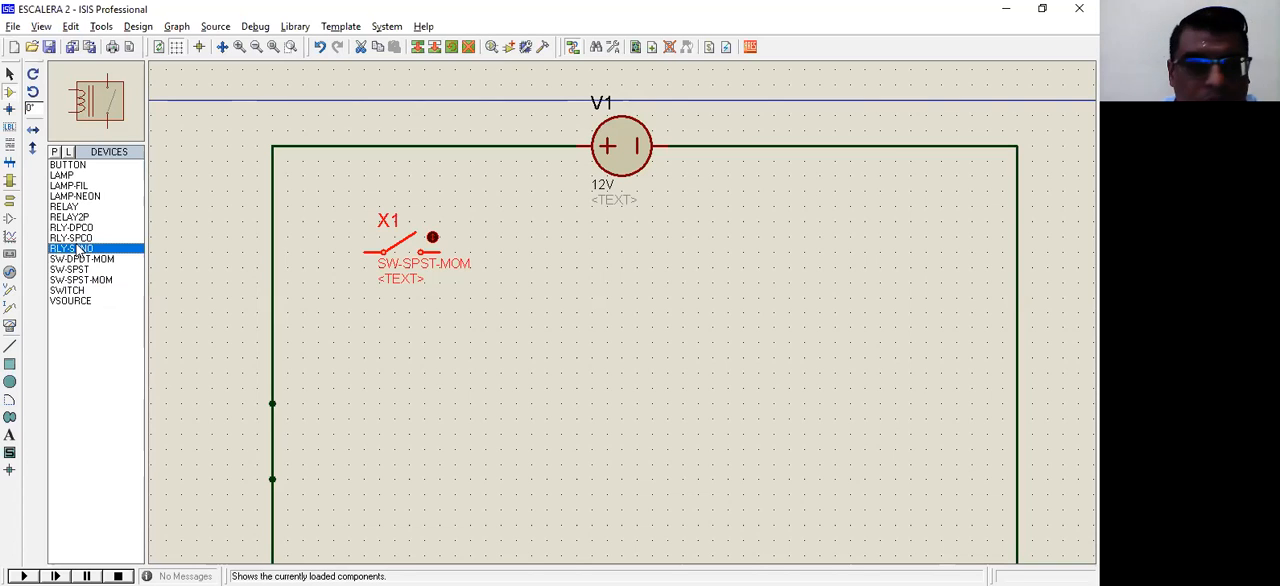
pyautogui.press('Down')
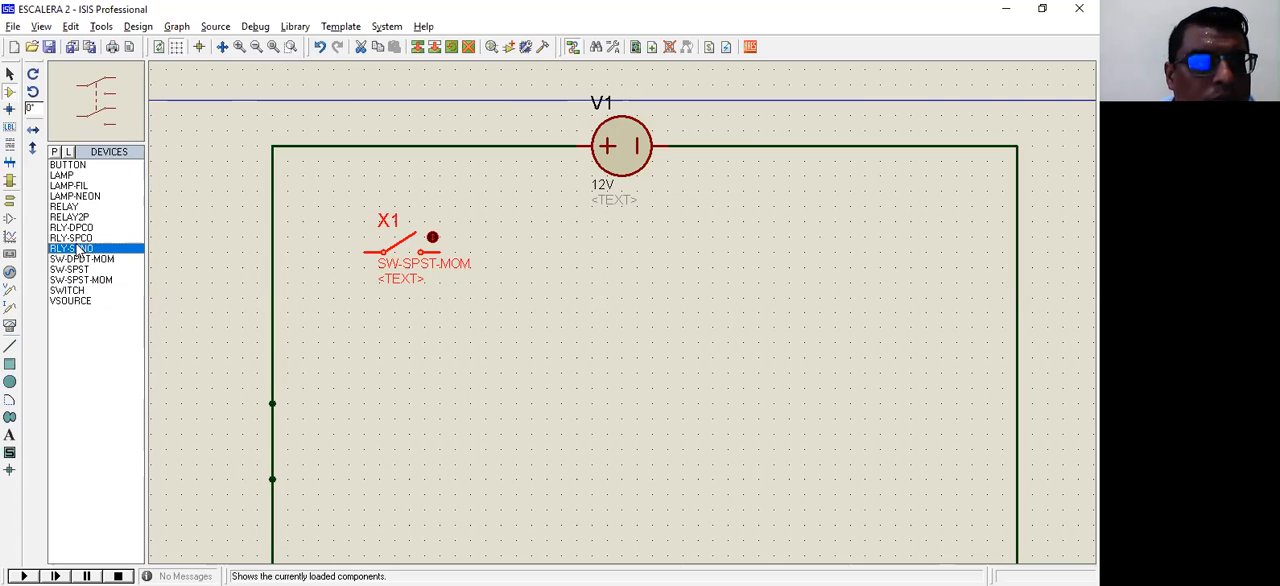
pyautogui.press('Down')
pyautogui.press('Down')
pyautogui.press('Down')
pyautogui.press('Down')
pyautogui.press('Up')
pyautogui.press('Up')
pyautogui.press('Up')
pyautogui.press('Up')
pyautogui.press('Up')
pyautogui.press('Up')
pyautogui.press('Up')
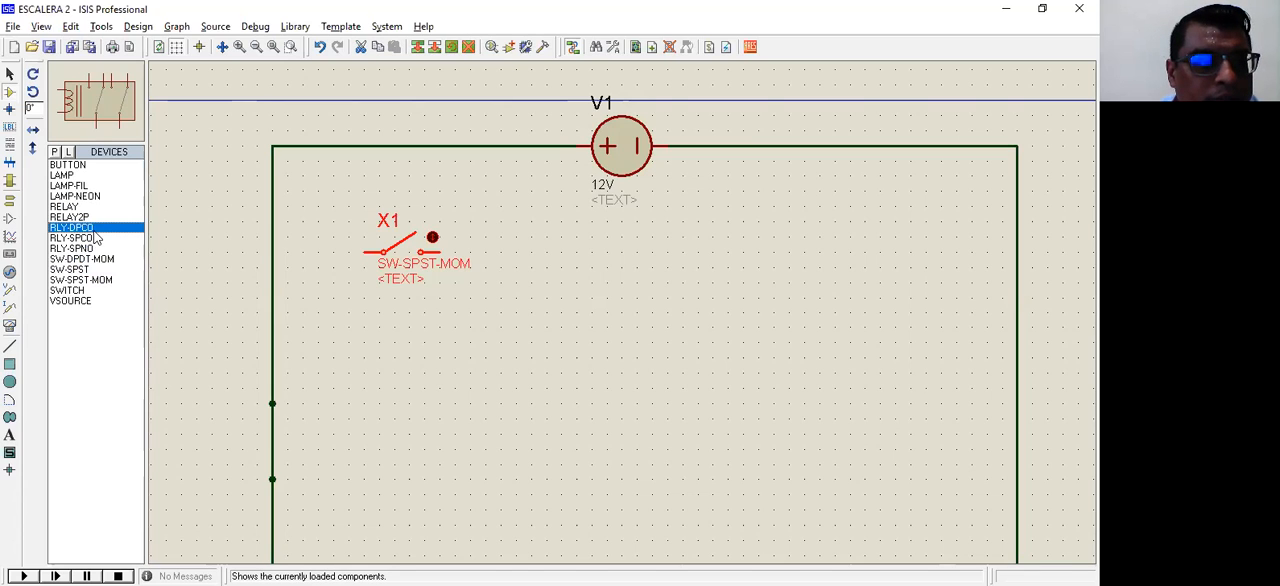
pyautogui.click(658, 334)
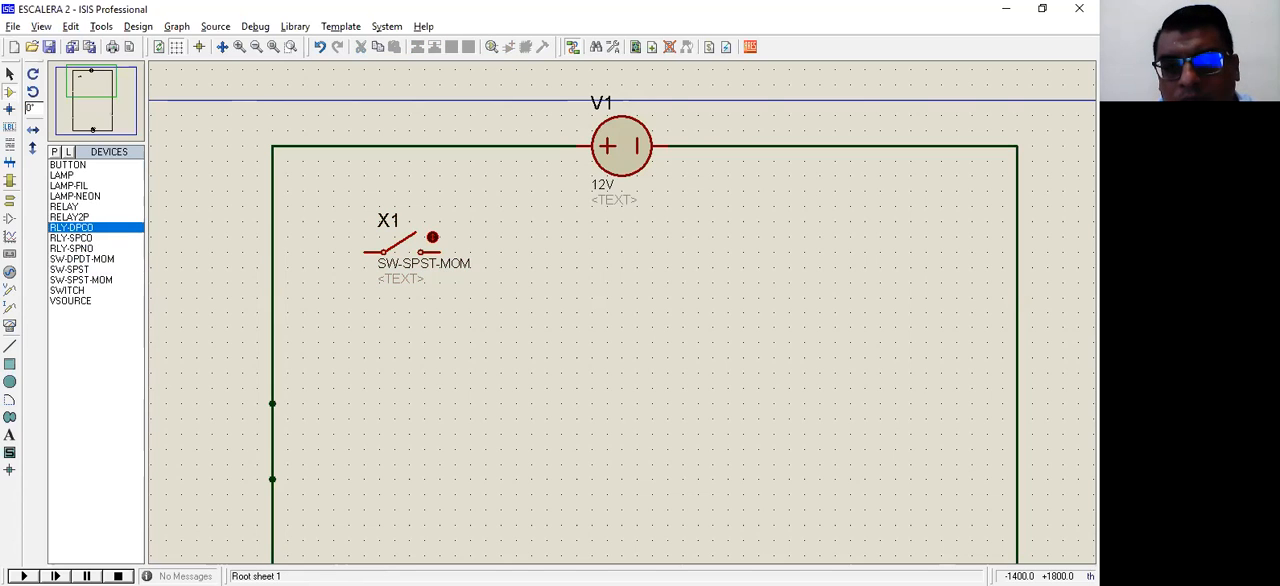
pyautogui.click(779, 291)
pyautogui.click(779, 291)
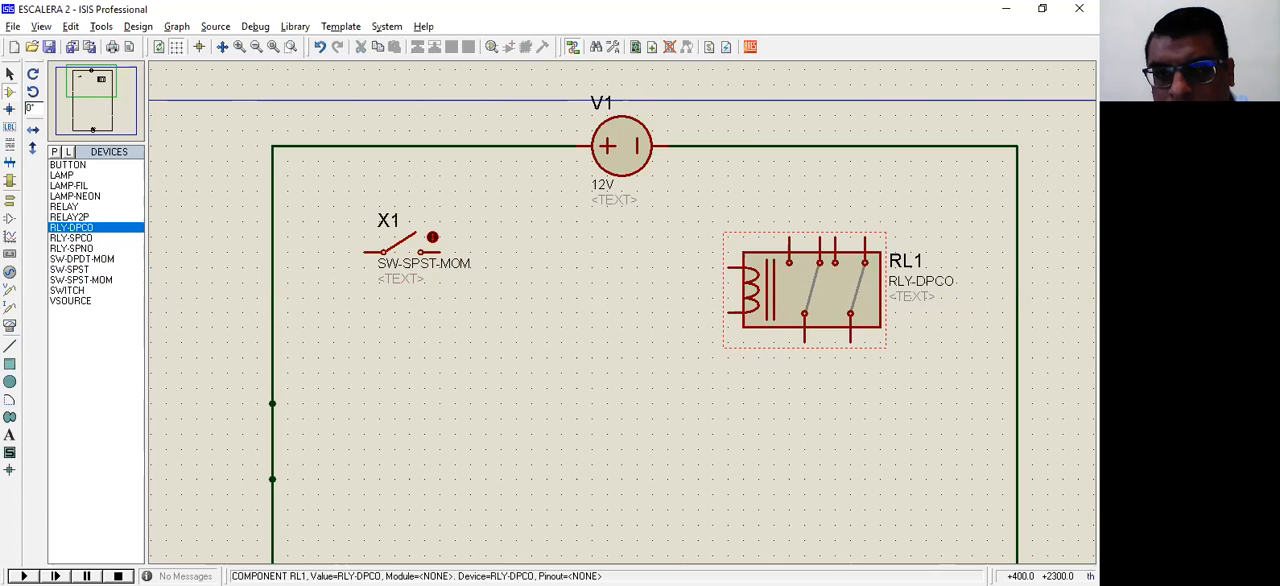
pyautogui.press('KP_Subtract')
pyautogui.moveTo(815, 296); pyautogui.dragTo(875, 341)
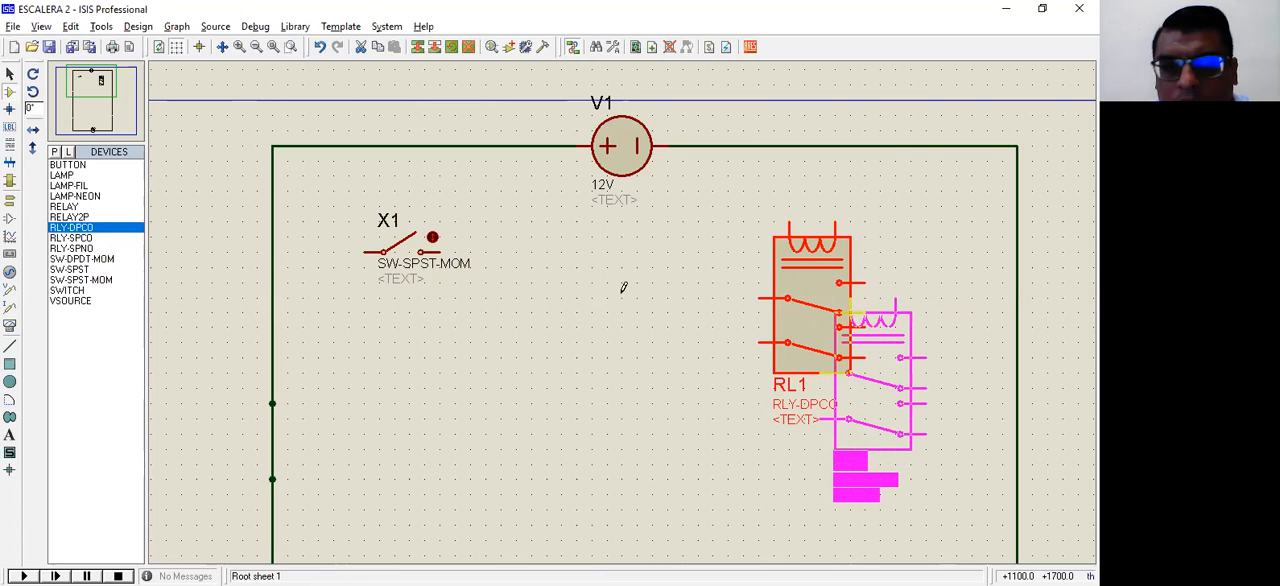
# Step: Wire switch X1 from the left rail to the relay coil, and the coil's other terminal to the right rail
pyautogui.click(365, 252)
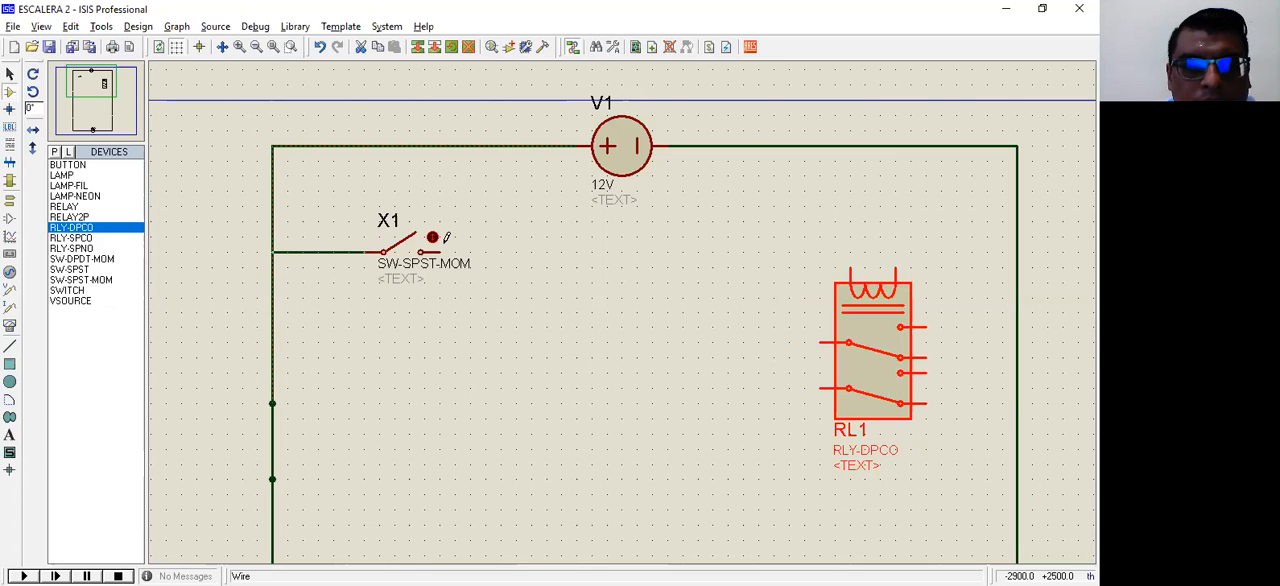
pyautogui.click(851, 259)
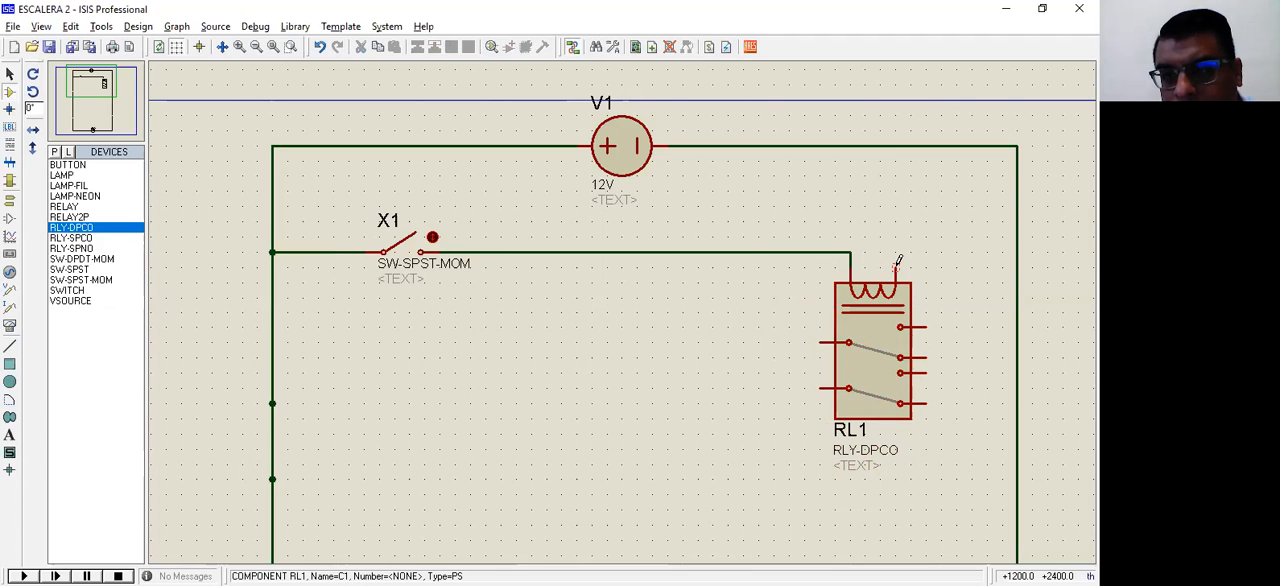
pyautogui.click(1016, 249)
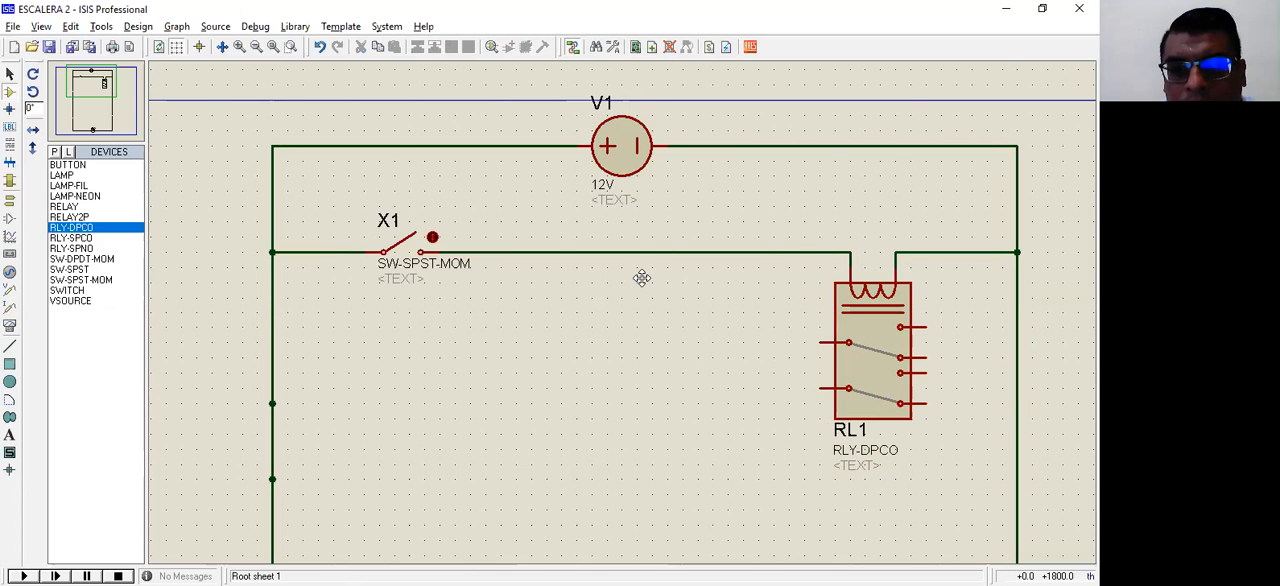
# Step: Move the relay with its coil wiring from the right rail to the middle of the rung
pyautogui.scroll(1, 642, 277)
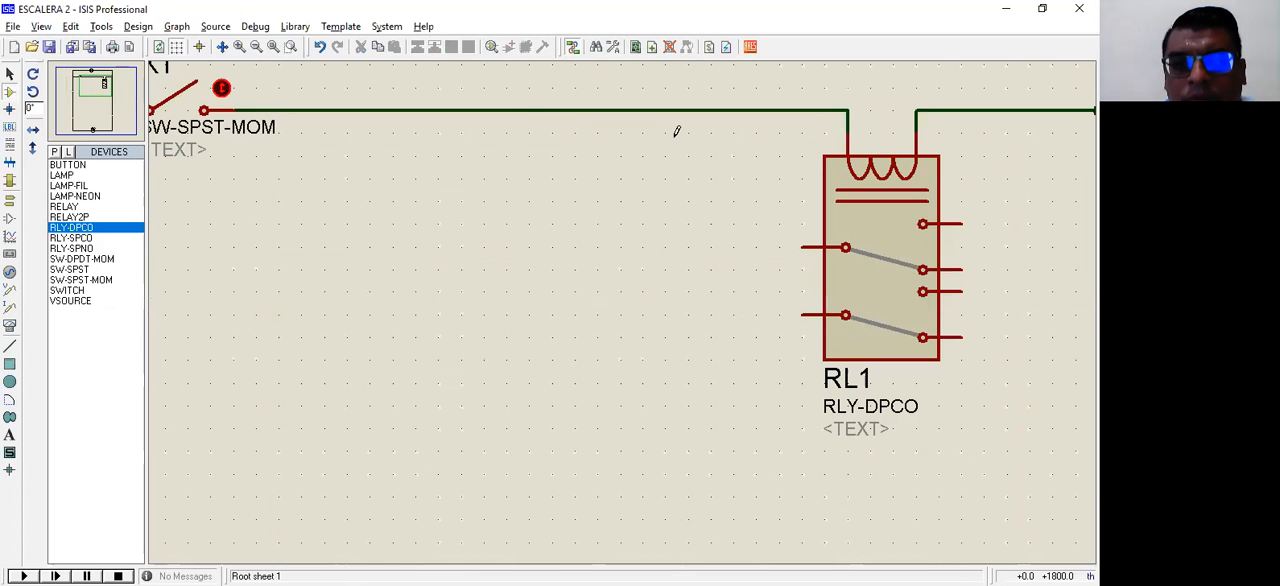
pyautogui.scroll(-1, 674, 129)
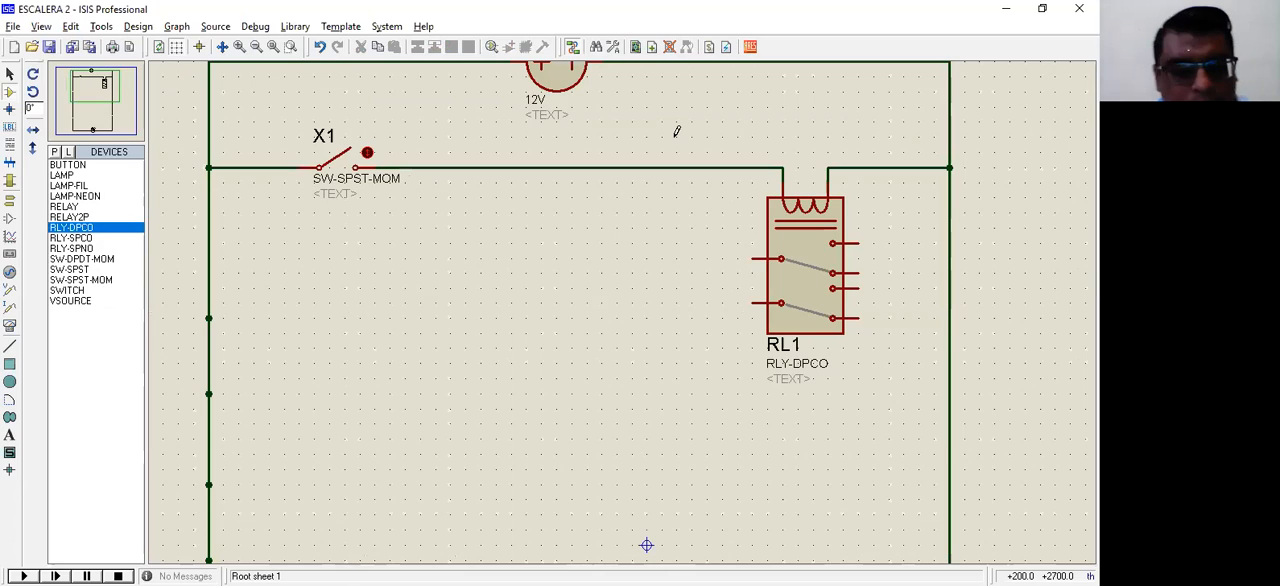
pyautogui.moveTo(668, 142); pyautogui.dragTo(874, 334)
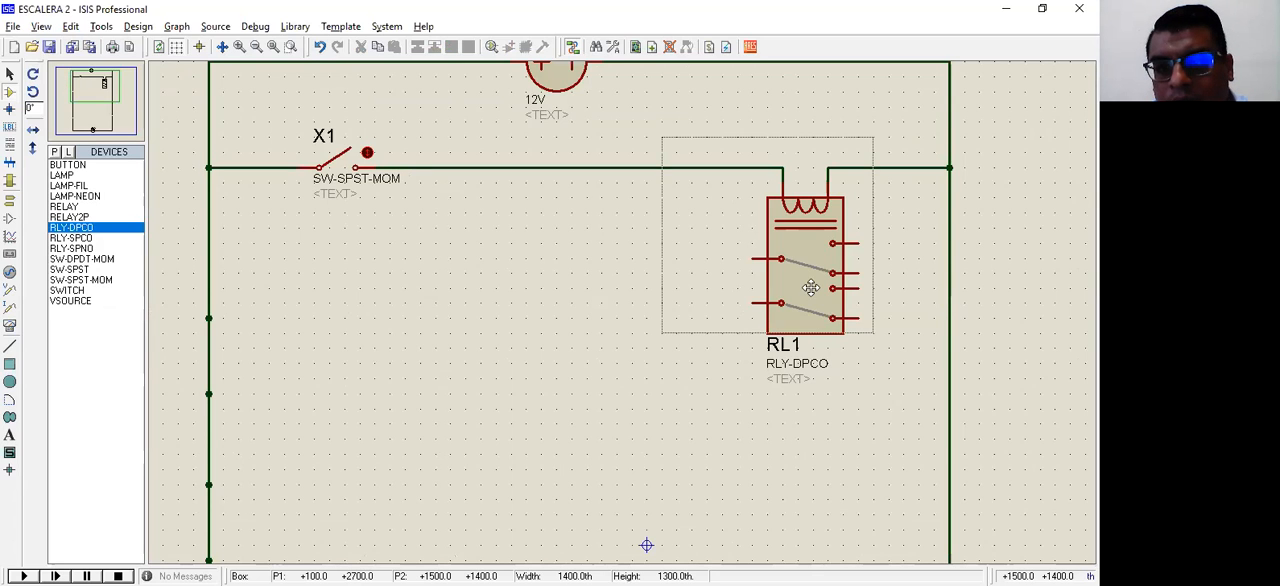
pyautogui.moveTo(806, 293); pyautogui.dragTo(577, 280)
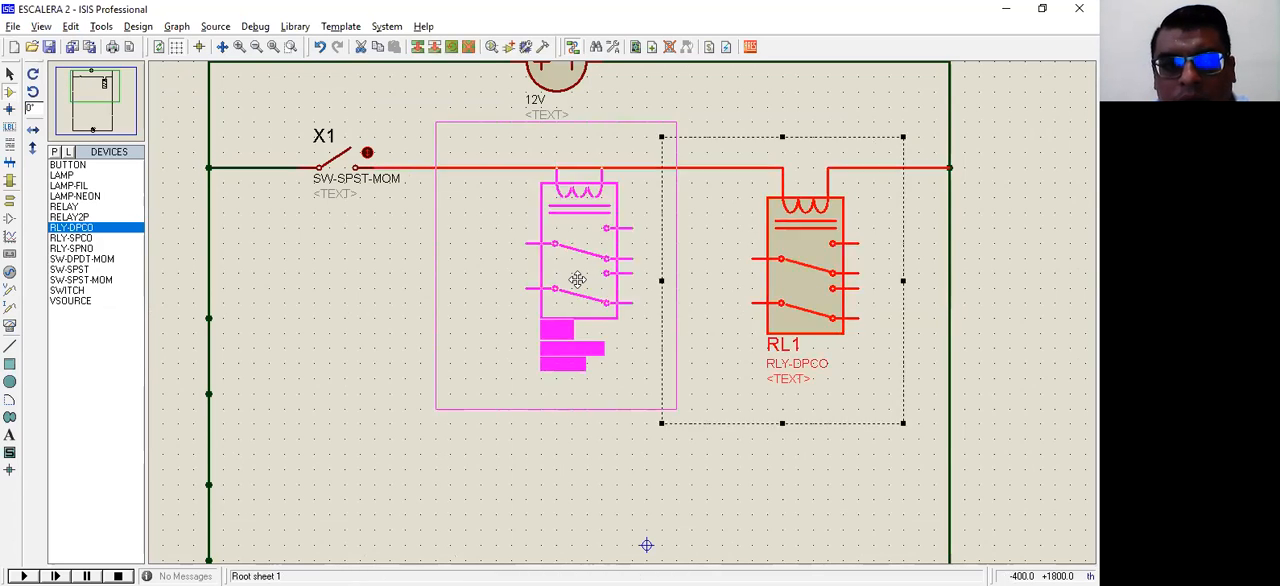
pyautogui.click(726, 417)
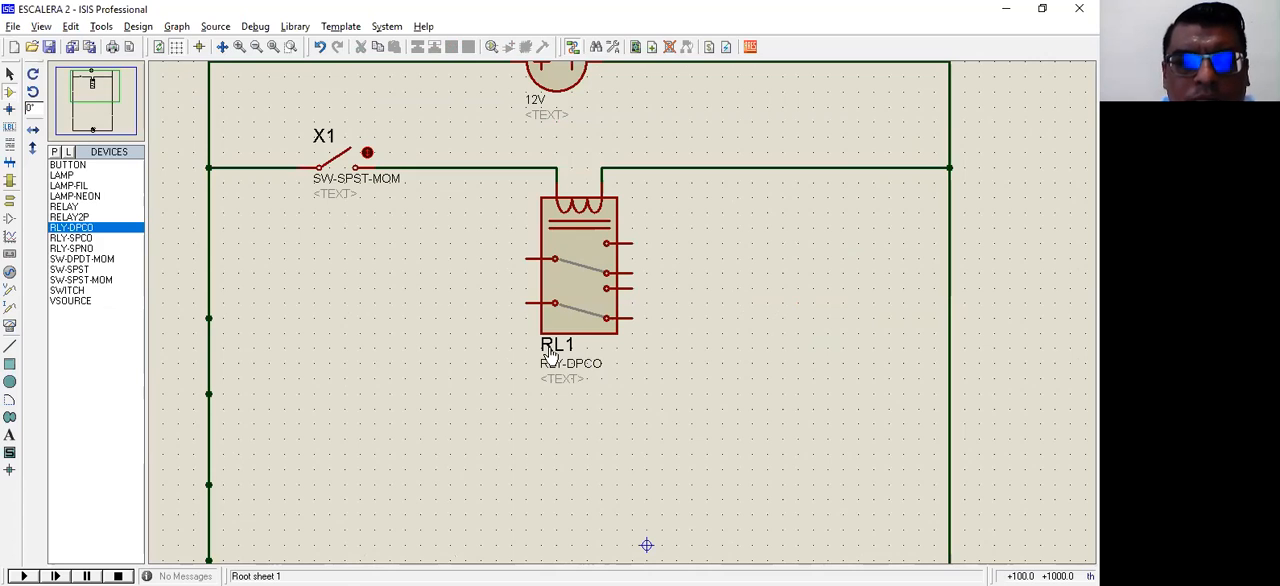
# Step: Set the relay's component reference to CR1
pyautogui.doubleClick(578, 264)
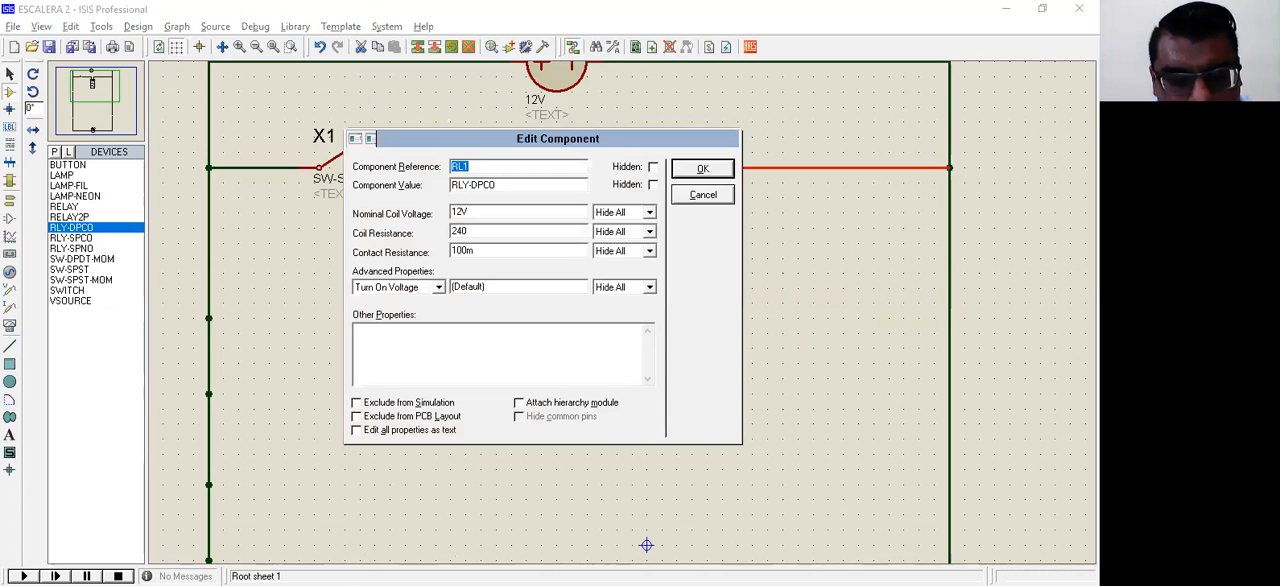
pyautogui.write('CR')
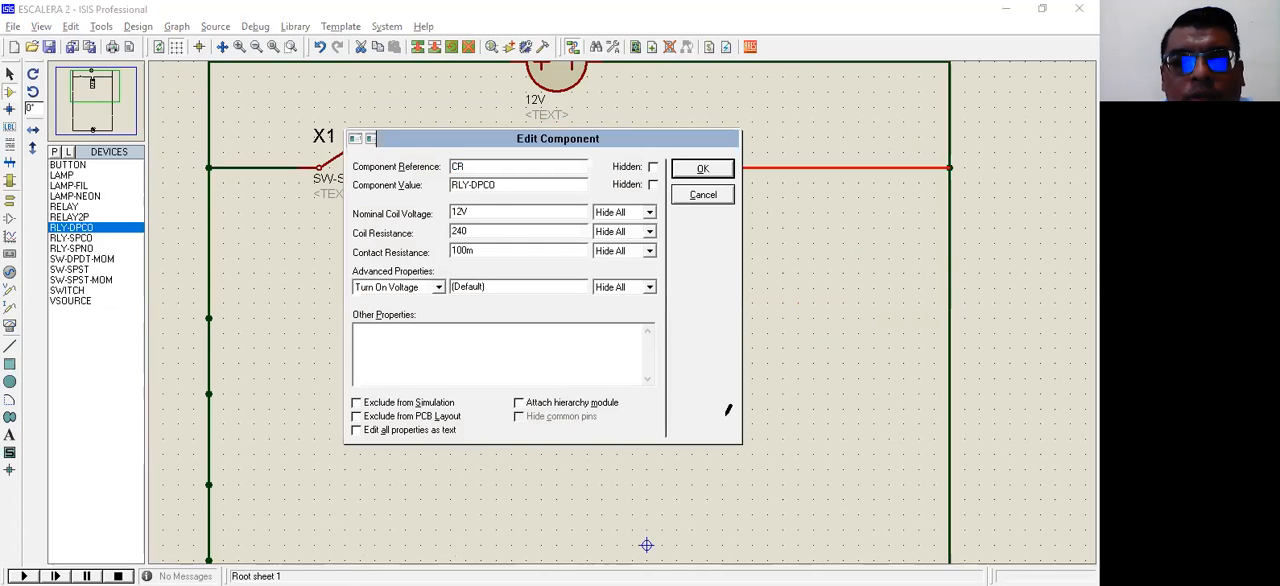
pyautogui.press('Return')
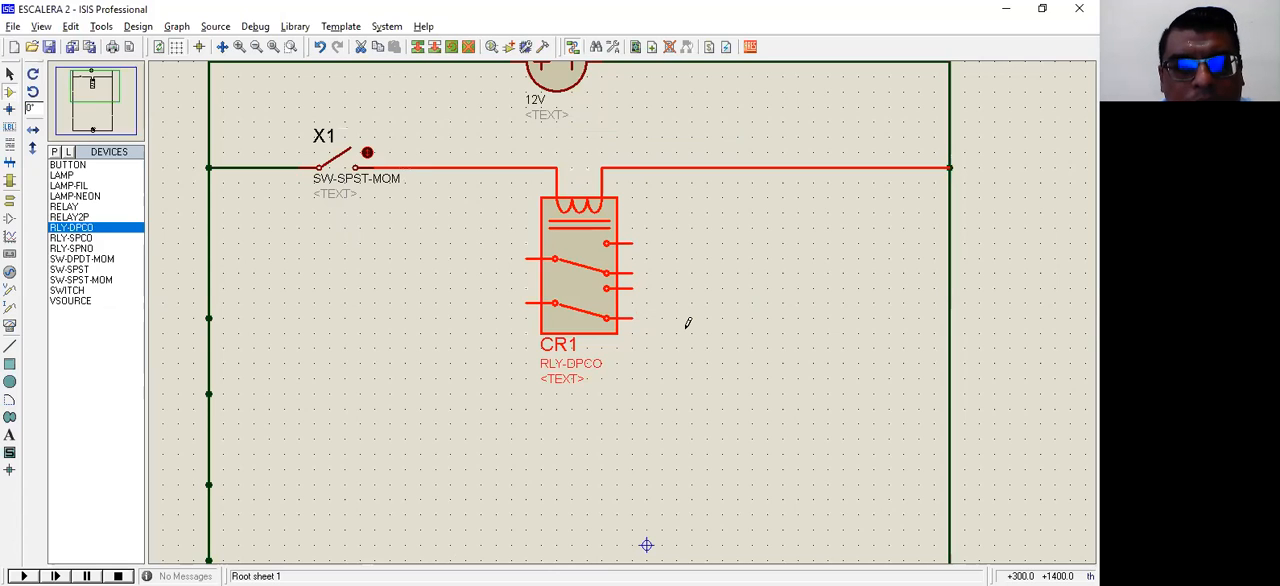
# Step: Wire the left rail to the common terminal of CR1's upper contact
pyautogui.click(210, 243)
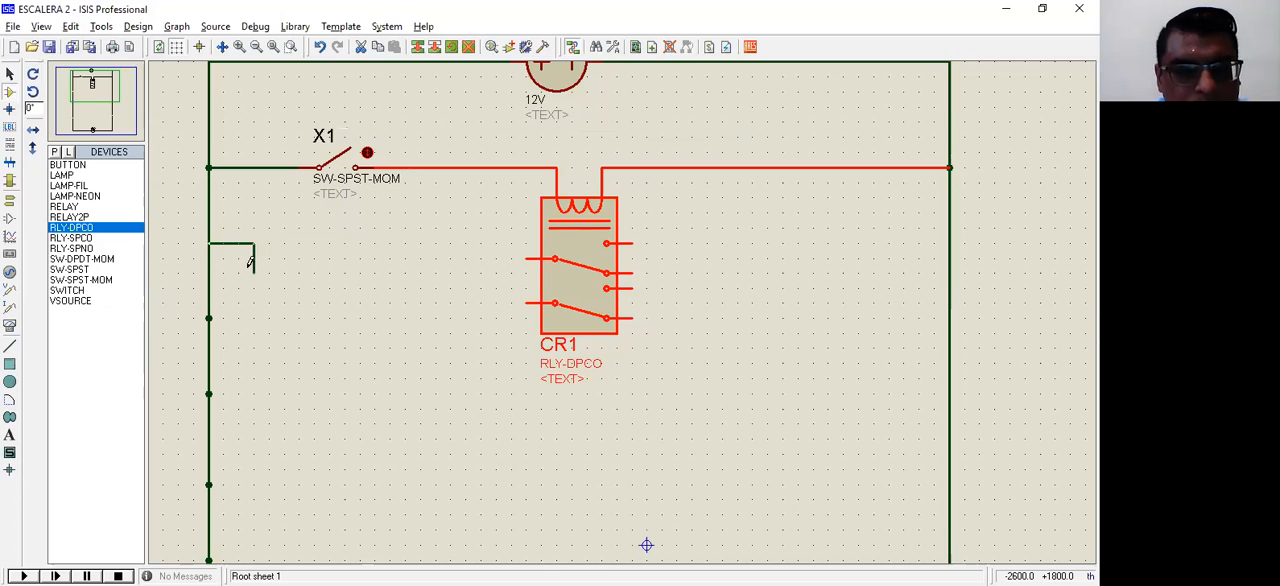
pyautogui.press('Escape')
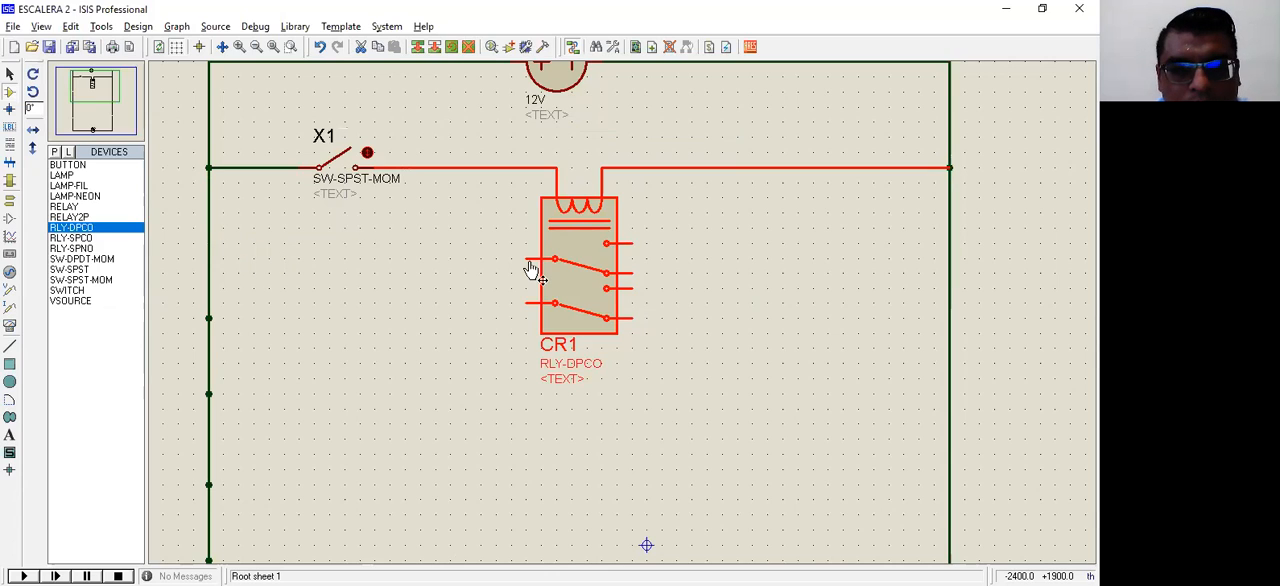
pyautogui.click(209, 259)
pyautogui.click(526, 259)
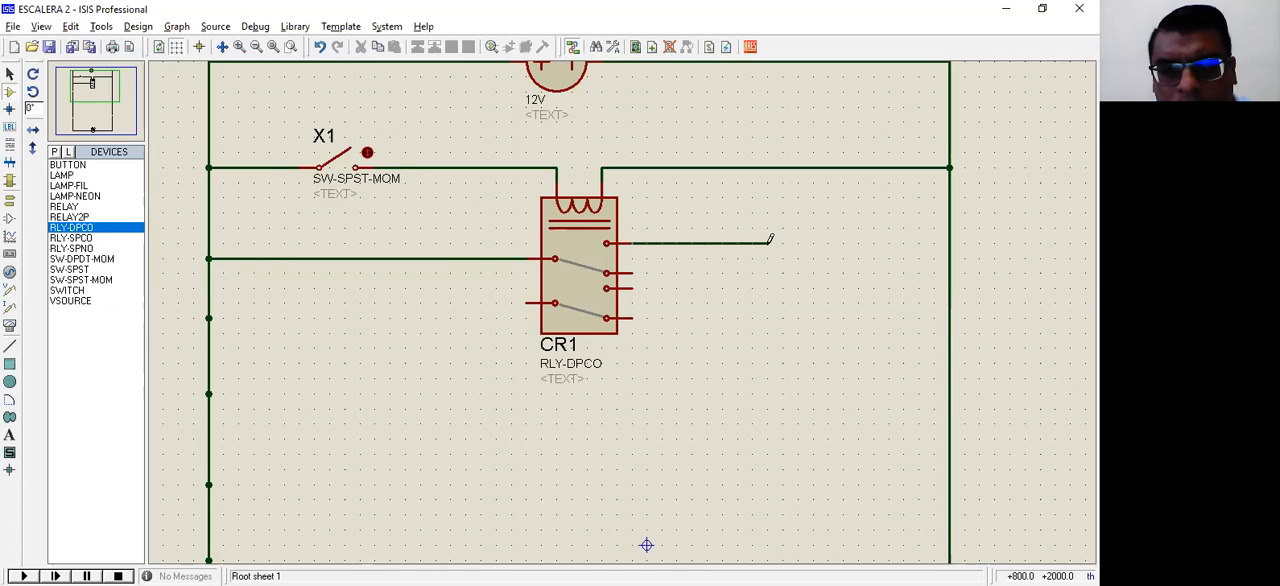
# Step: Place a horizontally oriented LAMP between relay CR1 and the right rail, level with the relay's upper normally open terminal
pyautogui.click(73, 172)
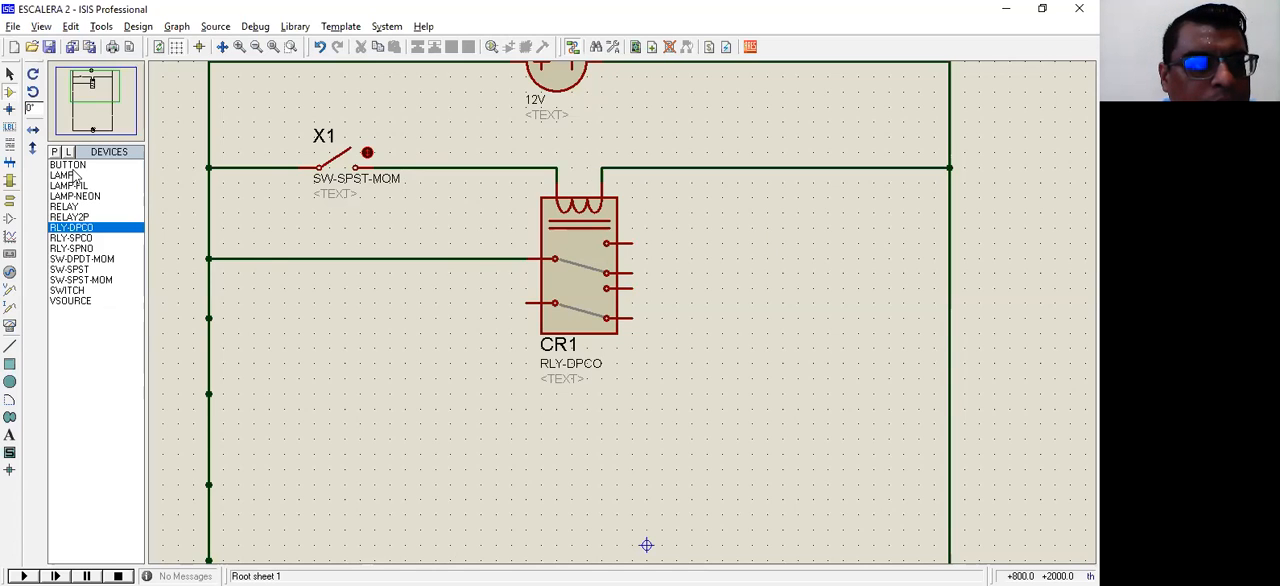
pyautogui.click(73, 175)
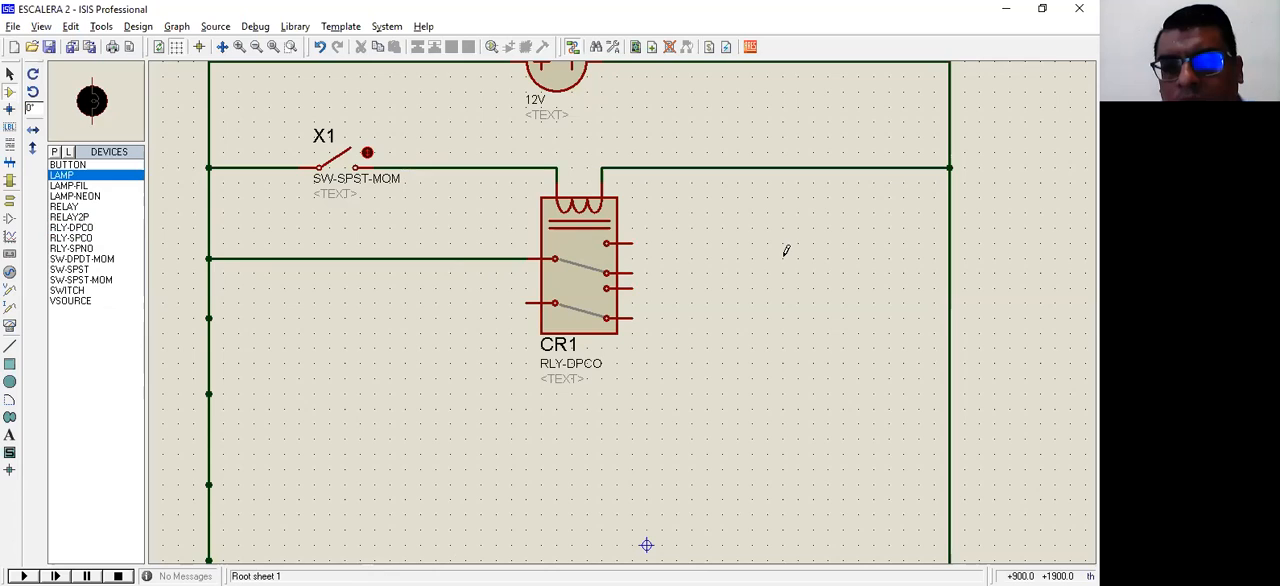
pyautogui.click(842, 263)
pyautogui.click(847, 263)
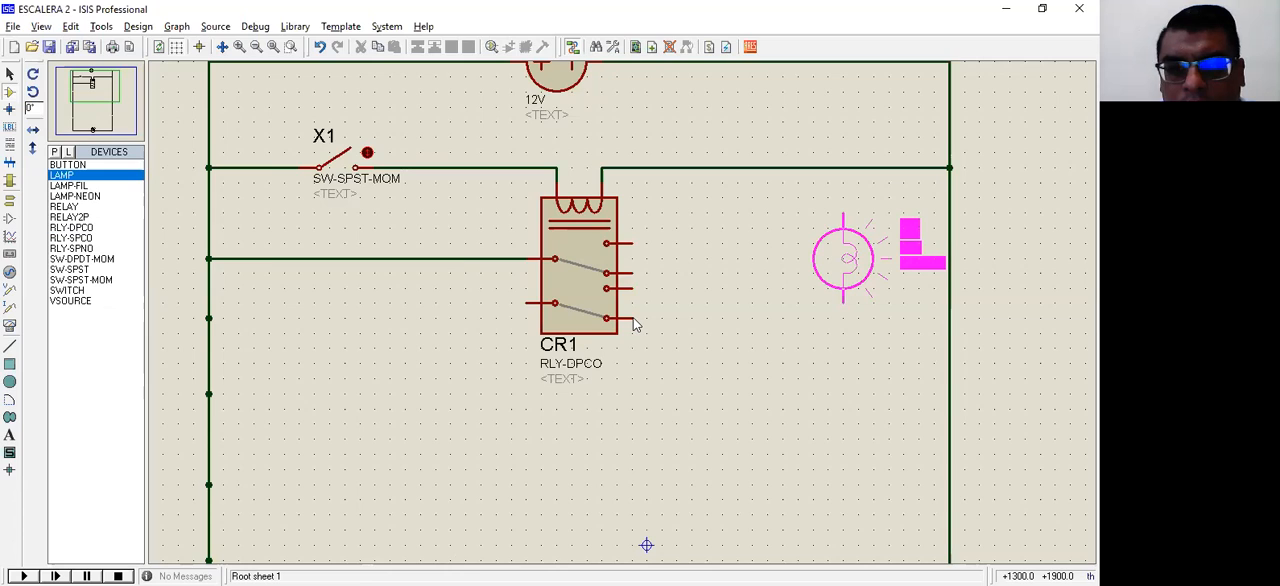
pyautogui.moveTo(784, 200); pyautogui.dragTo(903, 322)
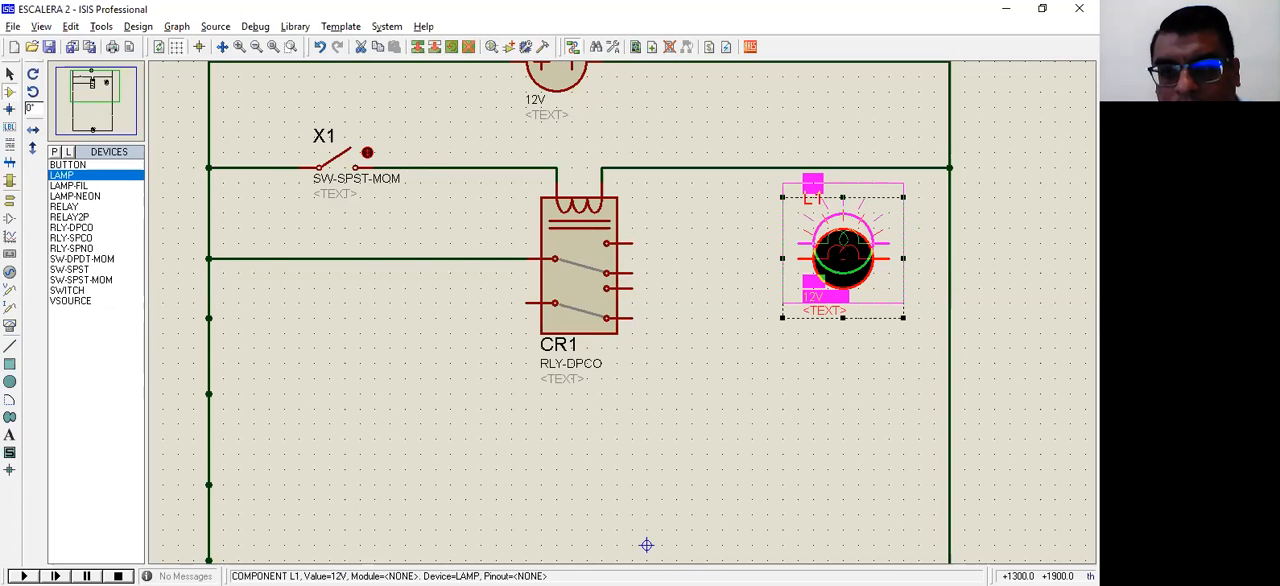
# Step: Wire the lamp between CR1's upper normally open terminal and the right rail, and the lower contact's common terminal to the left rail
pyautogui.click(884, 237)
pyautogui.click(949, 243)
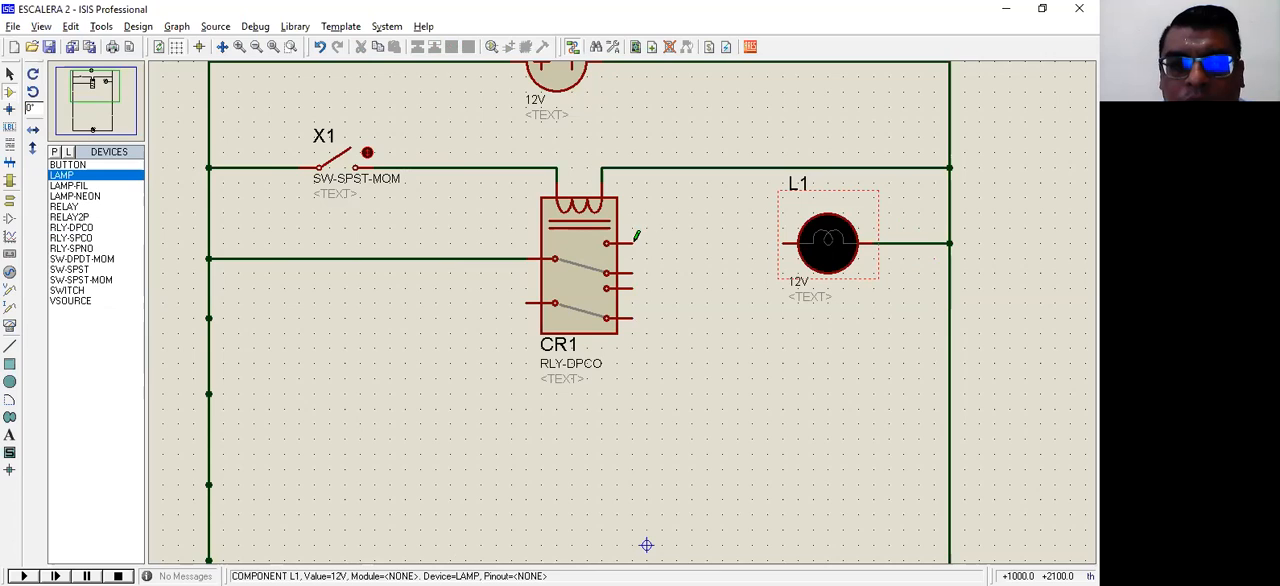
pyautogui.click(783, 243)
pyautogui.click(632, 243)
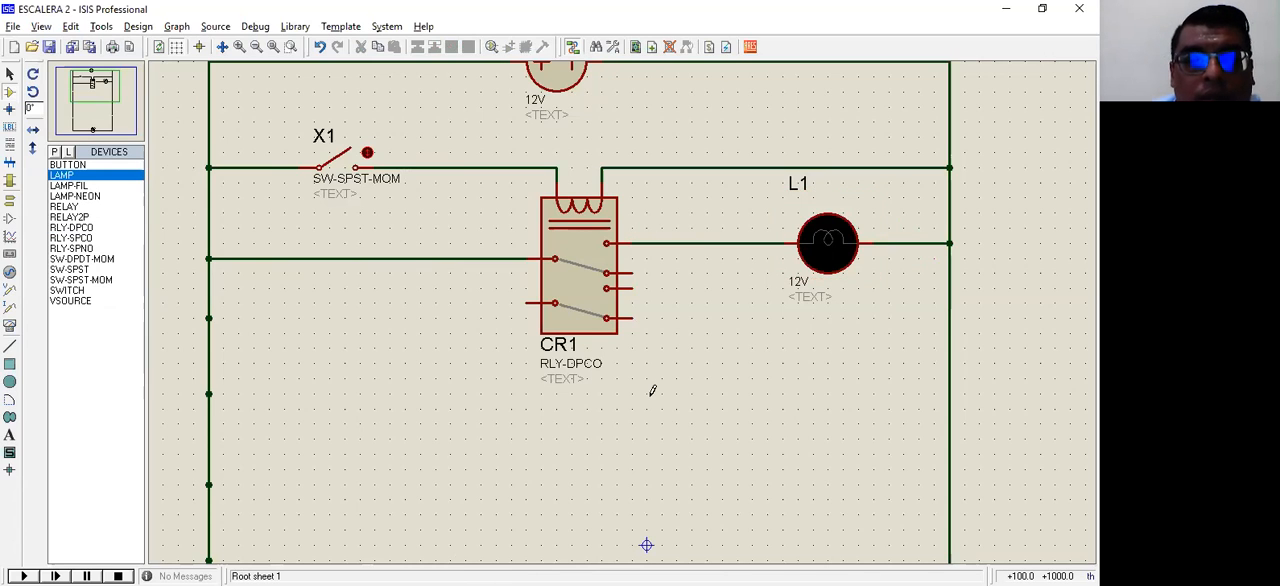
pyautogui.click(528, 299)
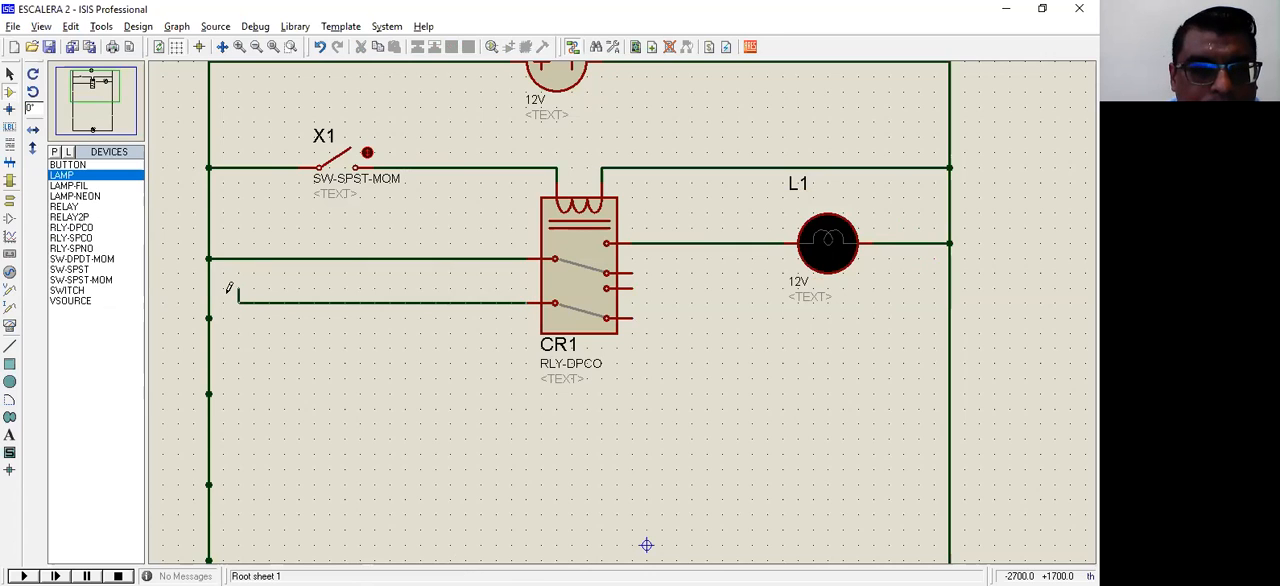
pyautogui.click(216, 303)
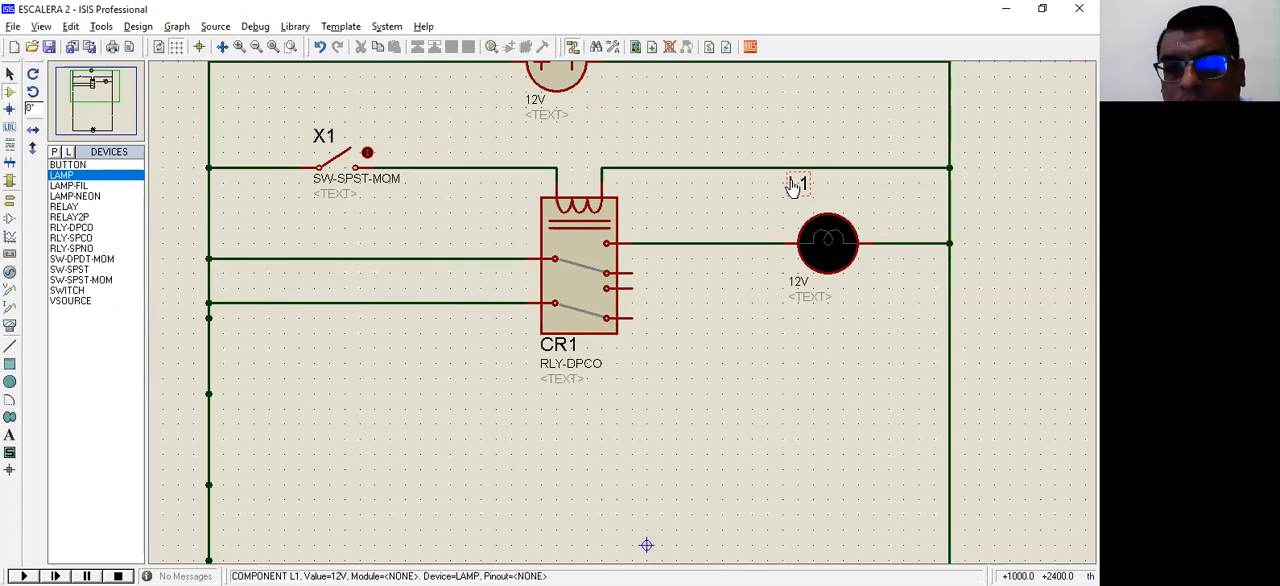
# Step: Set the lamp's component reference to Y1
pyautogui.doubleClick(826, 241)
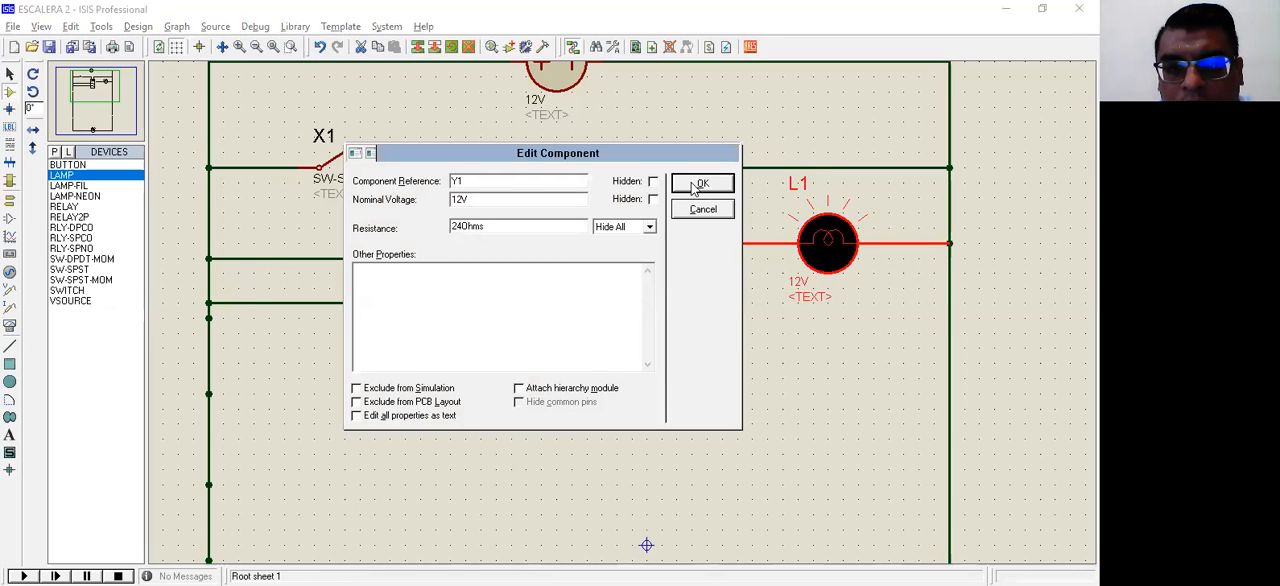
pyautogui.press('Return')
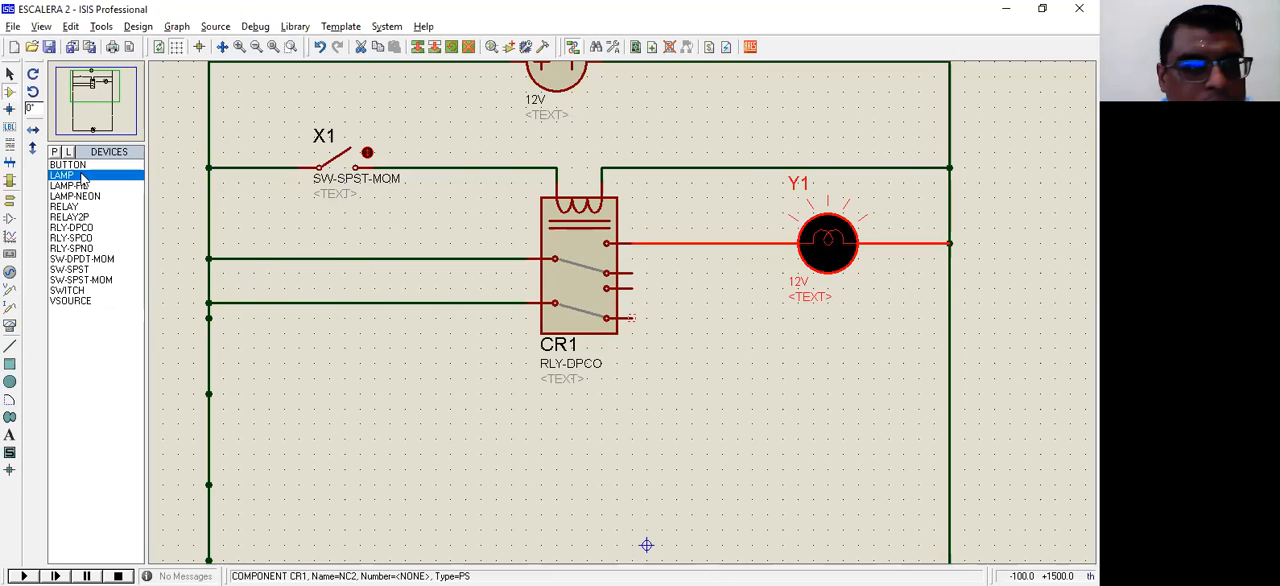
# Step: Place a second LAMP below Y1 and wire it between CR1's lower normally closed terminal and the right rail
pyautogui.click(820, 385)
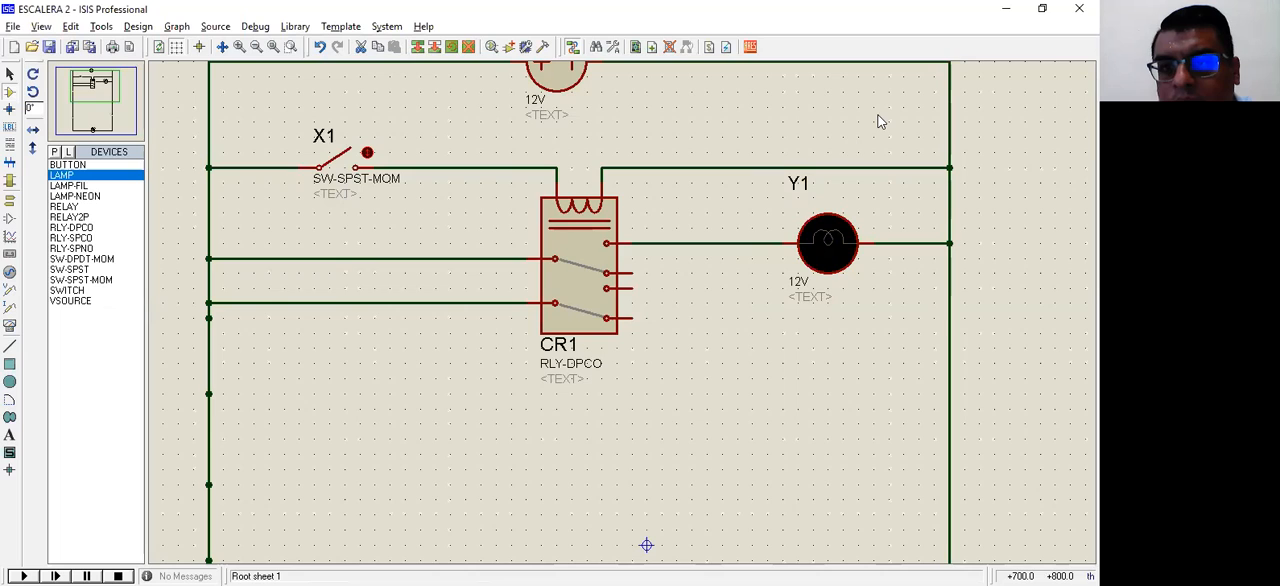
pyautogui.click(892, 374)
pyautogui.click(874, 378)
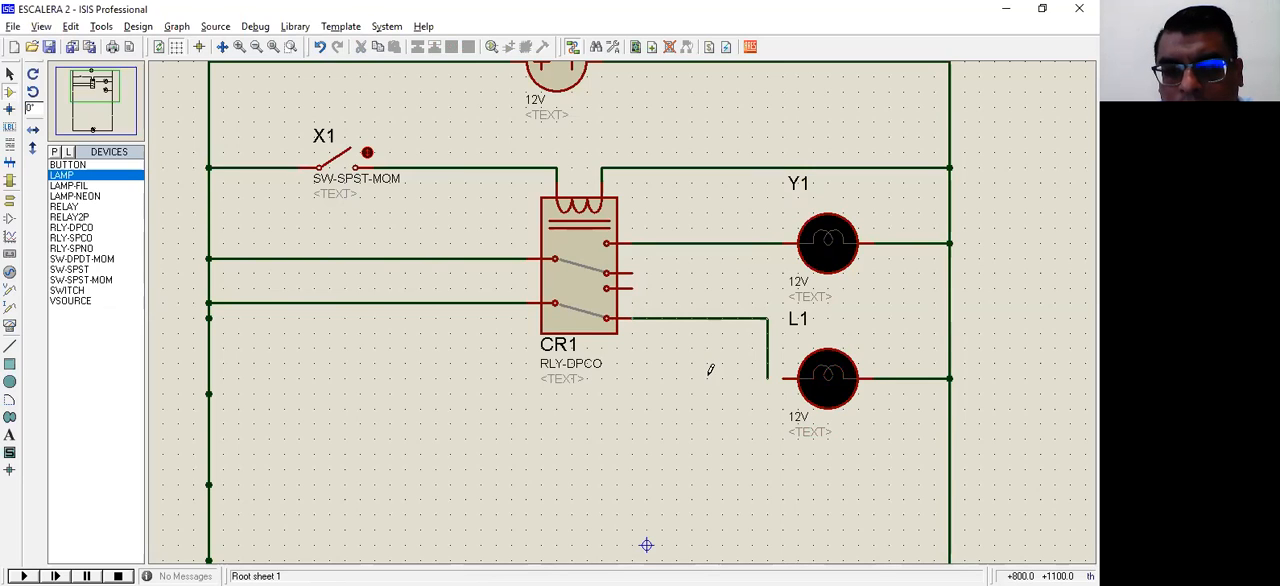
pyautogui.click(787, 378)
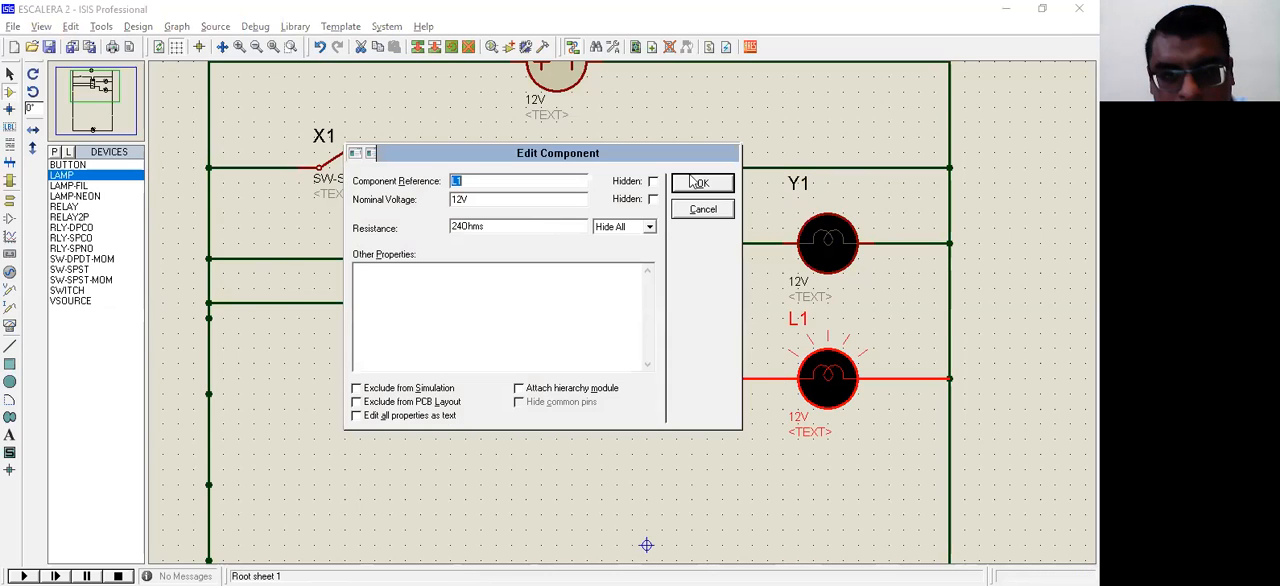
# Step: Set the component reference of the second lamp, below Y1, to Y2
pyautogui.write('Y2')
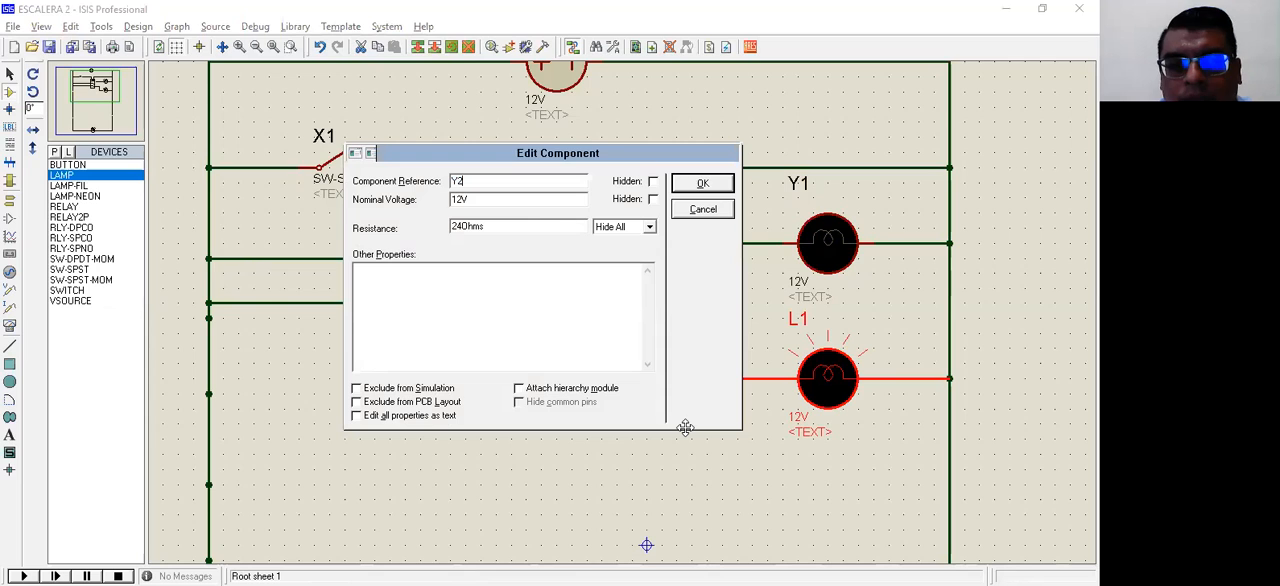
pyautogui.press('Return')
pyautogui.click(523, 302)
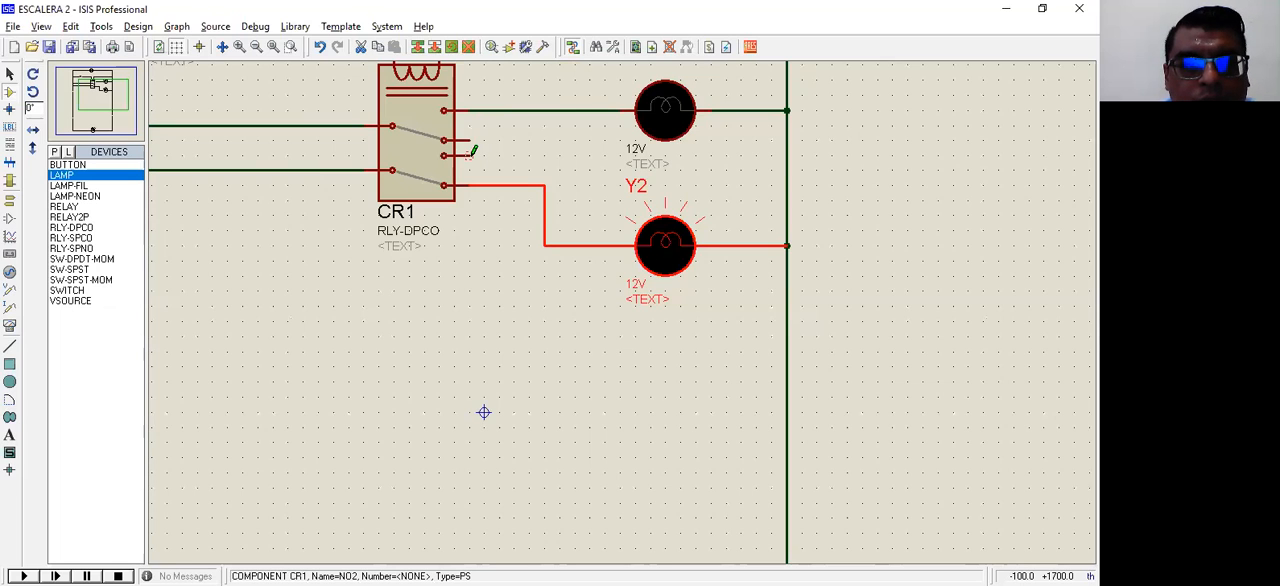
# Step: Place a third LAMP below Y2, rotate it anti-clockwise to horizontal, align it under the other lamps and wire it to the right rail
pyautogui.click(653, 391)
pyautogui.click(662, 385)
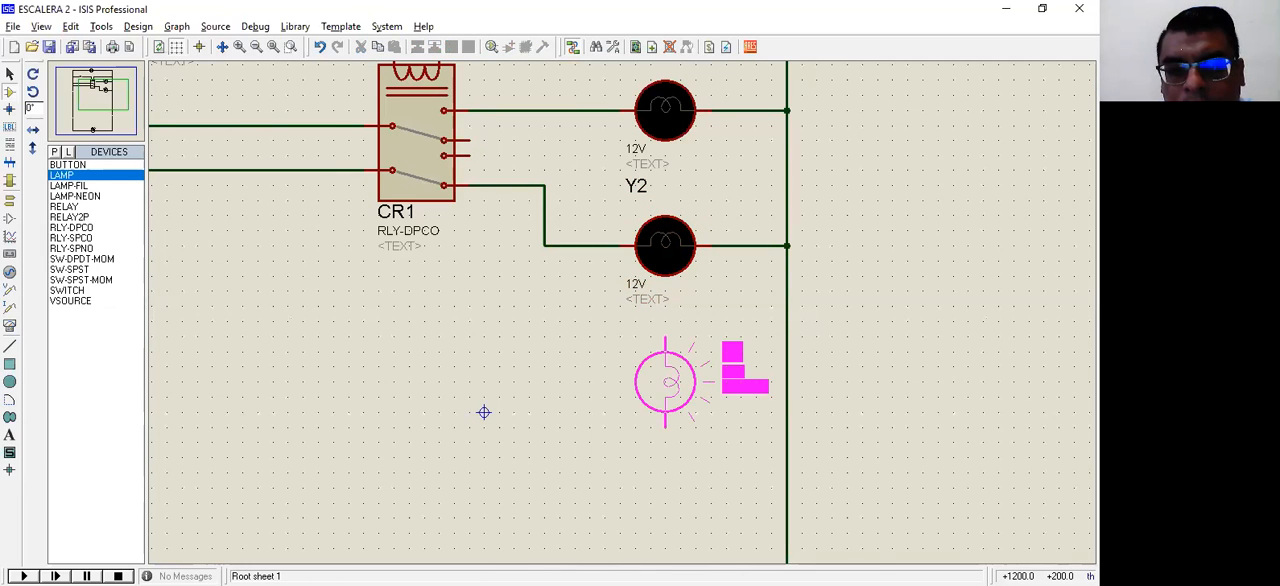
pyautogui.rightClick(753, 118)
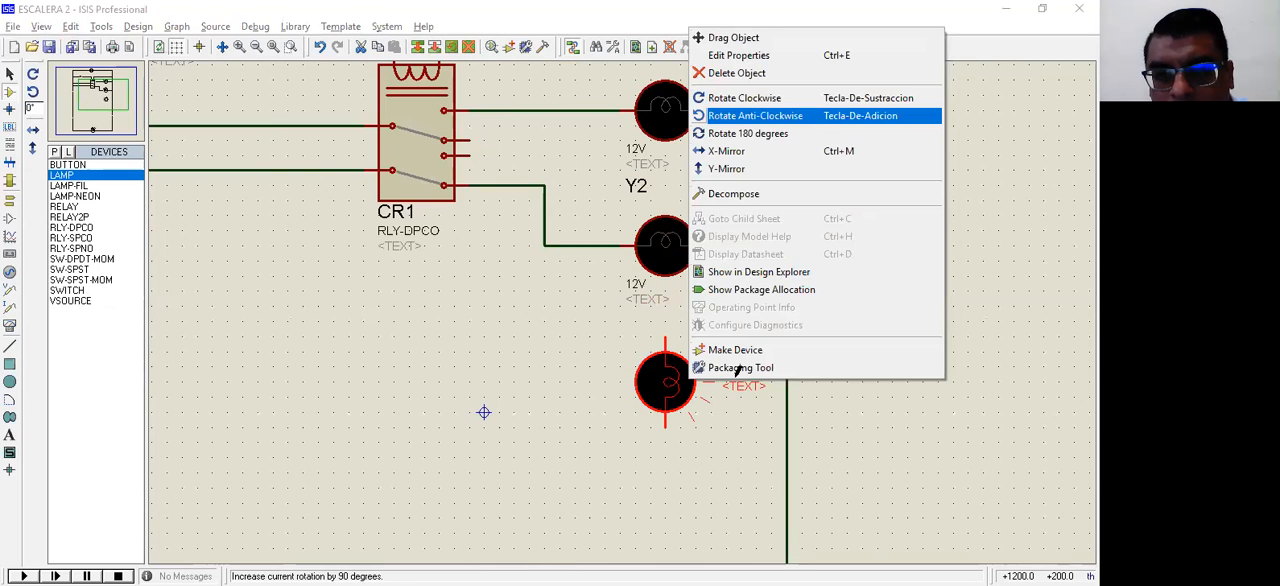
pyautogui.click(755, 116)
pyautogui.moveTo(680, 366); pyautogui.dragTo(665, 366)
pyautogui.click(711, 366)
pyautogui.click(782, 366)
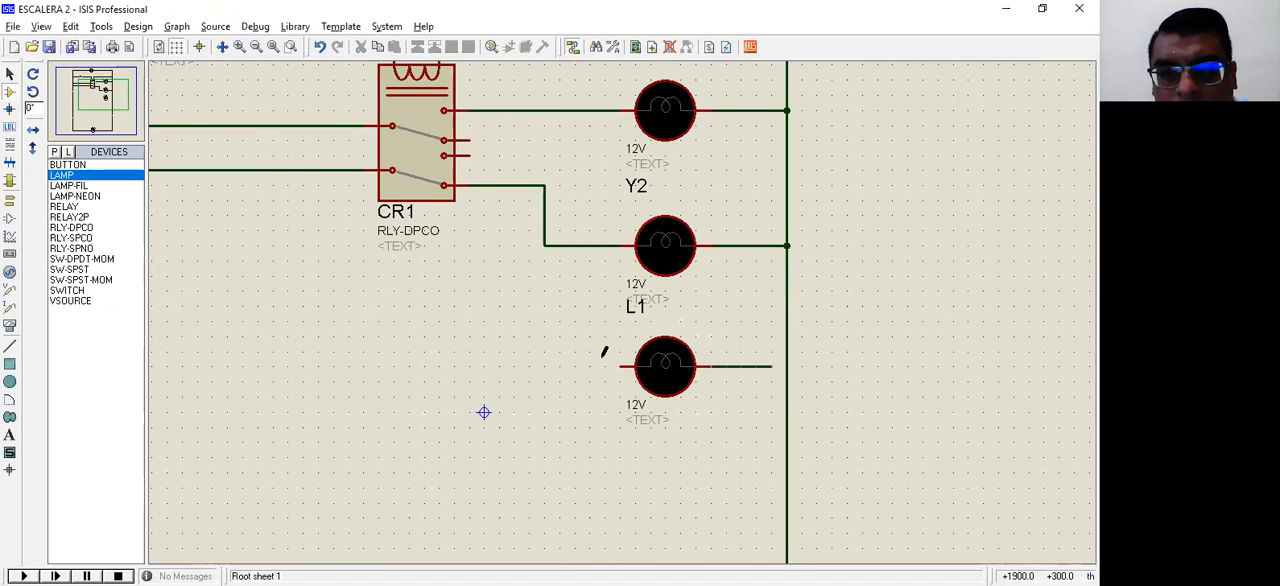
# Step: Set the third lamp's component reference to Y3 and wire its free terminal to CR1's lower normally open terminal
pyautogui.doubleClick(666, 285)
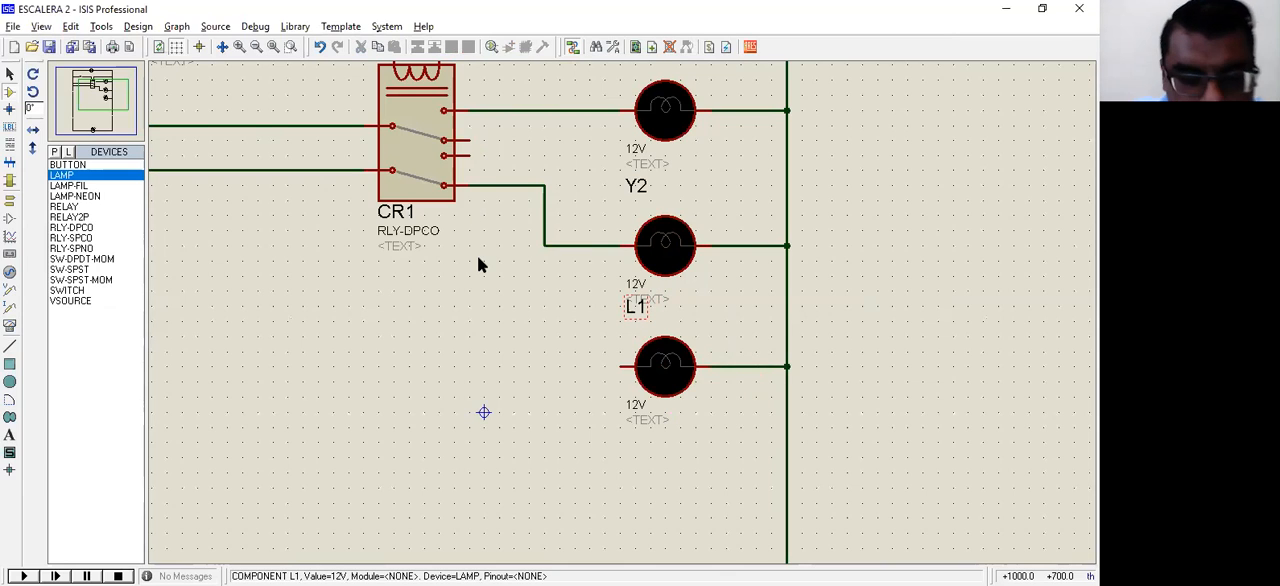
pyautogui.write('Y3')
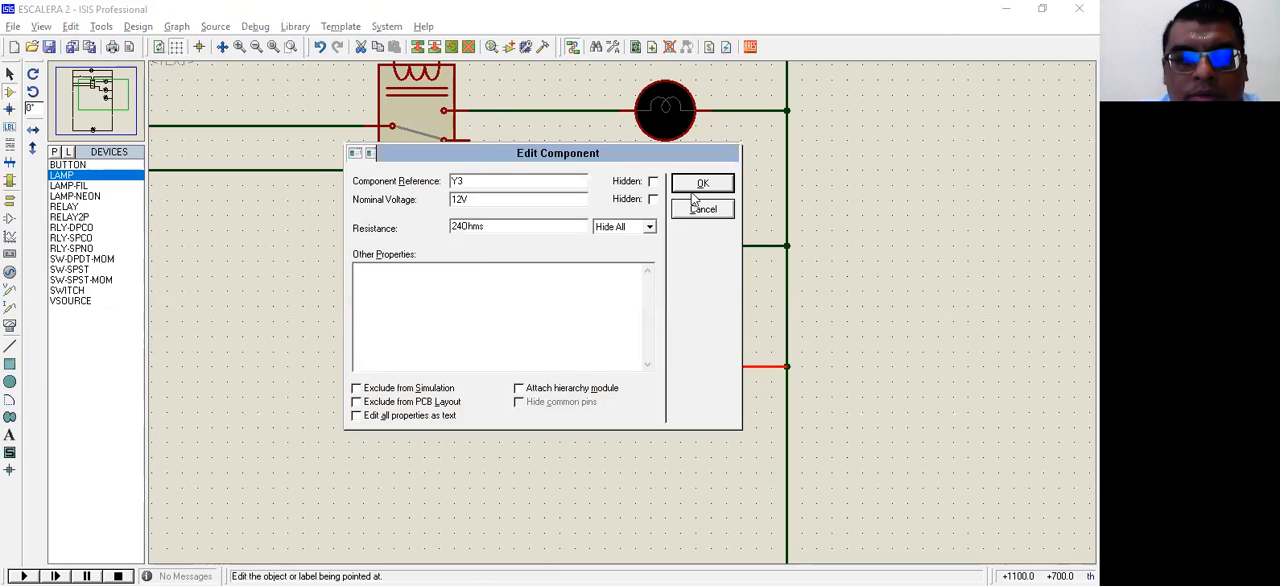
pyautogui.press('Return')
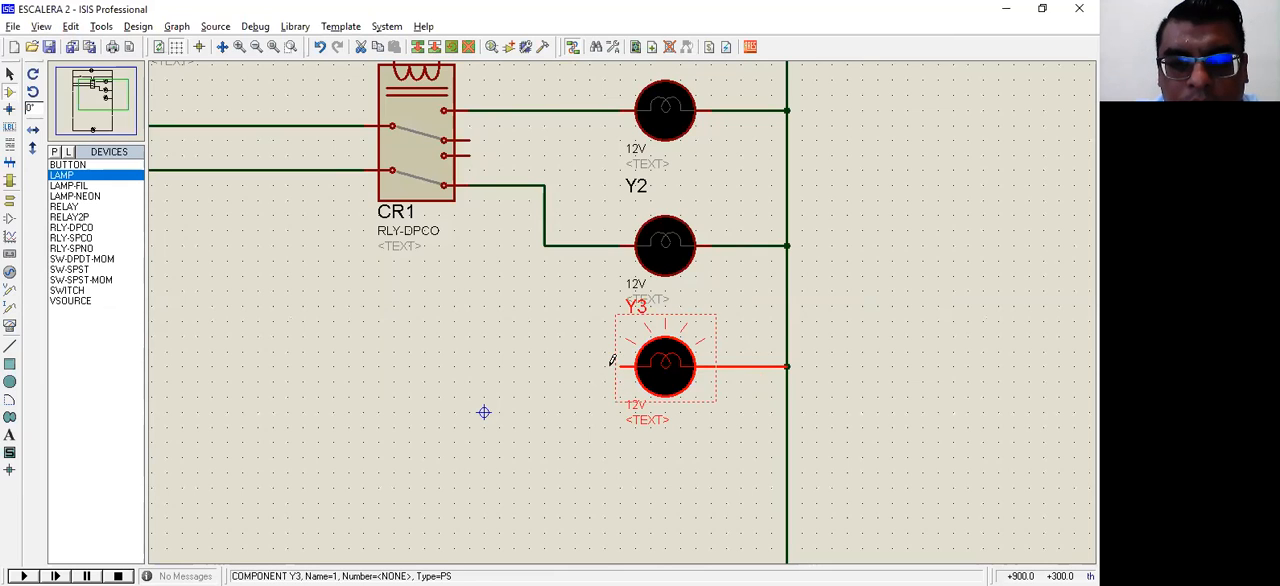
pyautogui.click(620, 367)
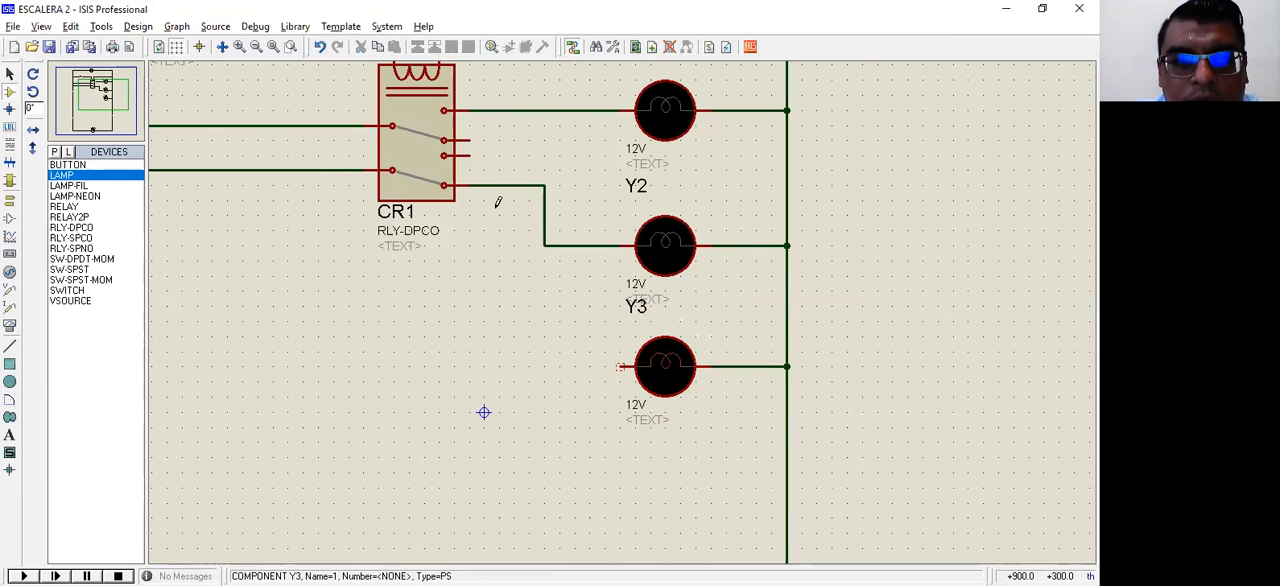
pyautogui.click(499, 155)
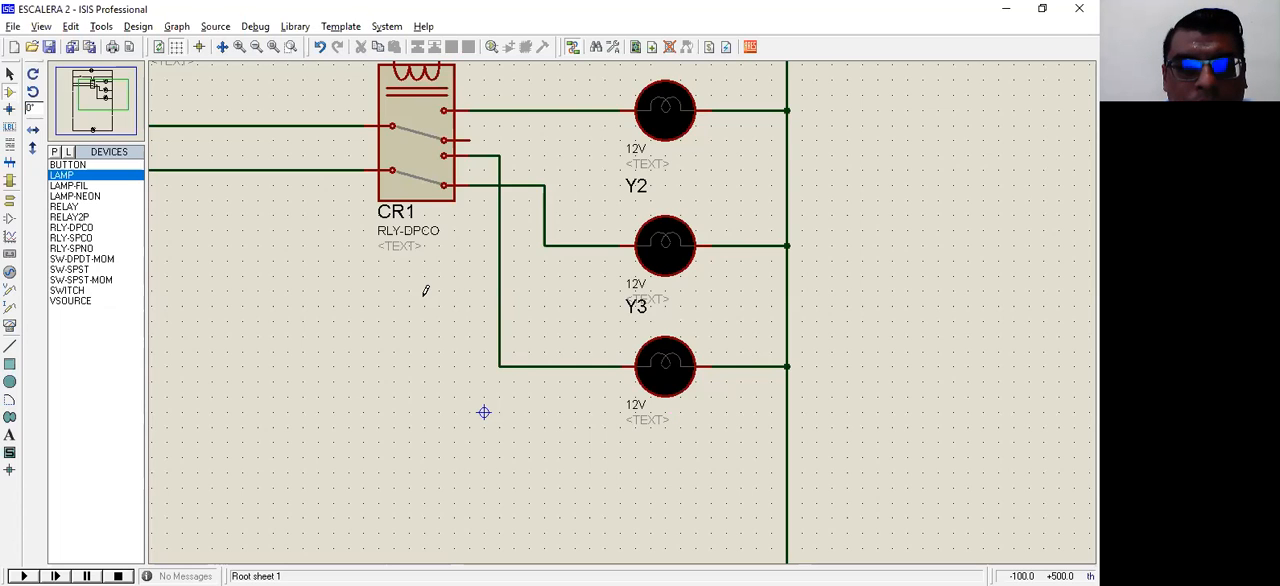
# Step: Draw a red annotation arrow beneath switch X1, pointing toward relay CR1
pyautogui.hotkey('alt', 'Tab')
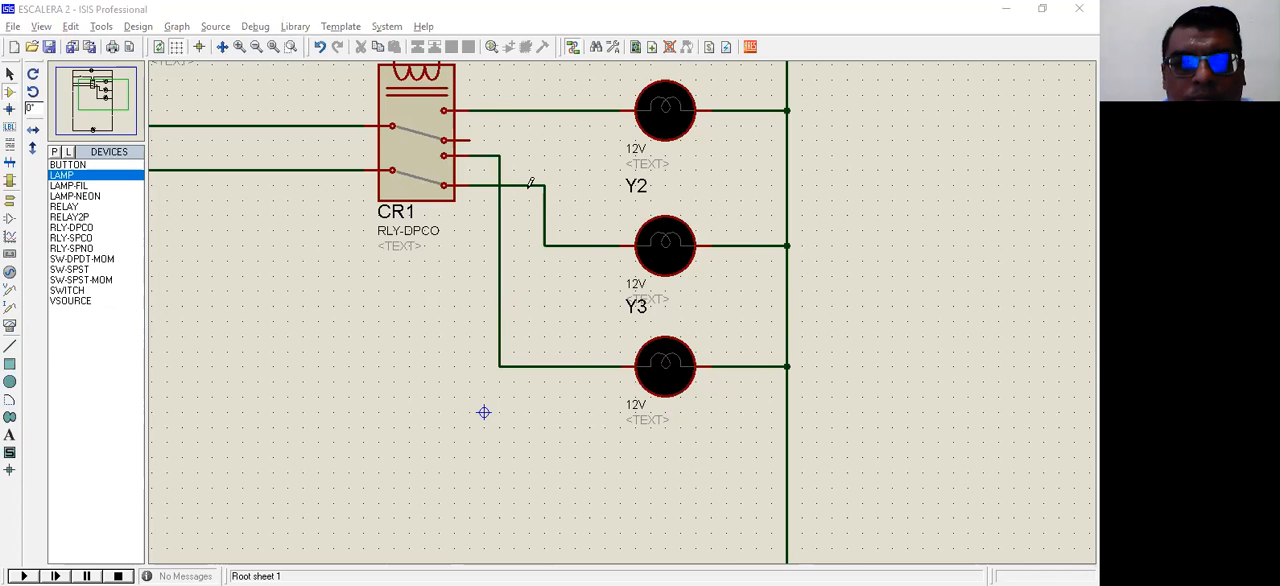
pyautogui.scroll(-2, 530, 183)
pyautogui.scroll(2, 530, 183)
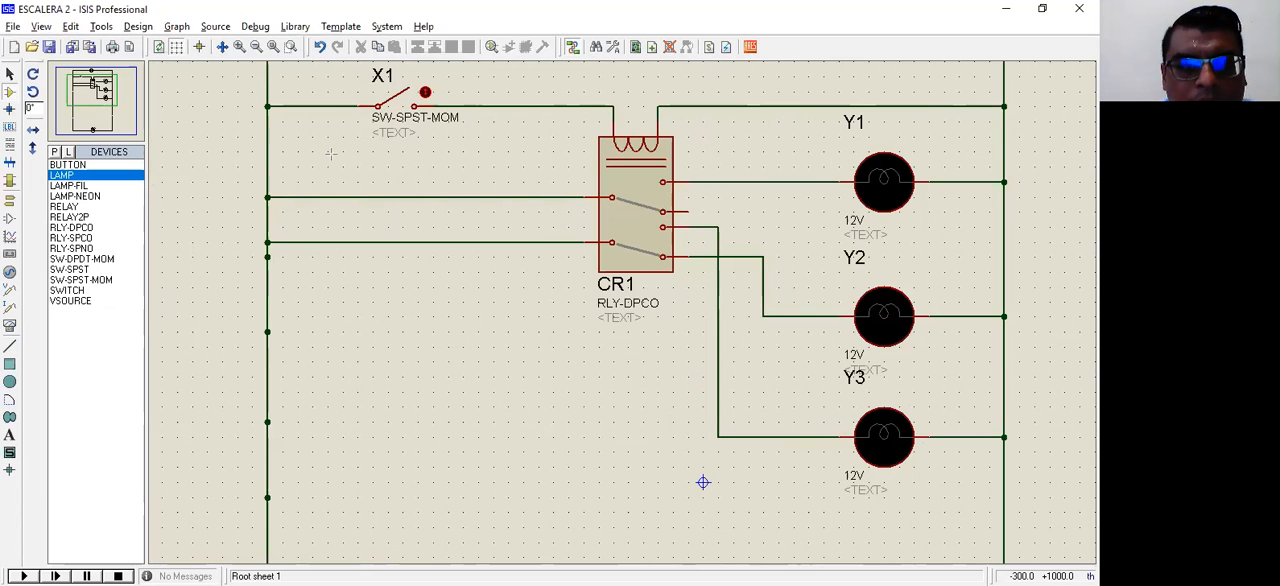
pyautogui.moveTo(324, 146); pyautogui.dragTo(480, 145)
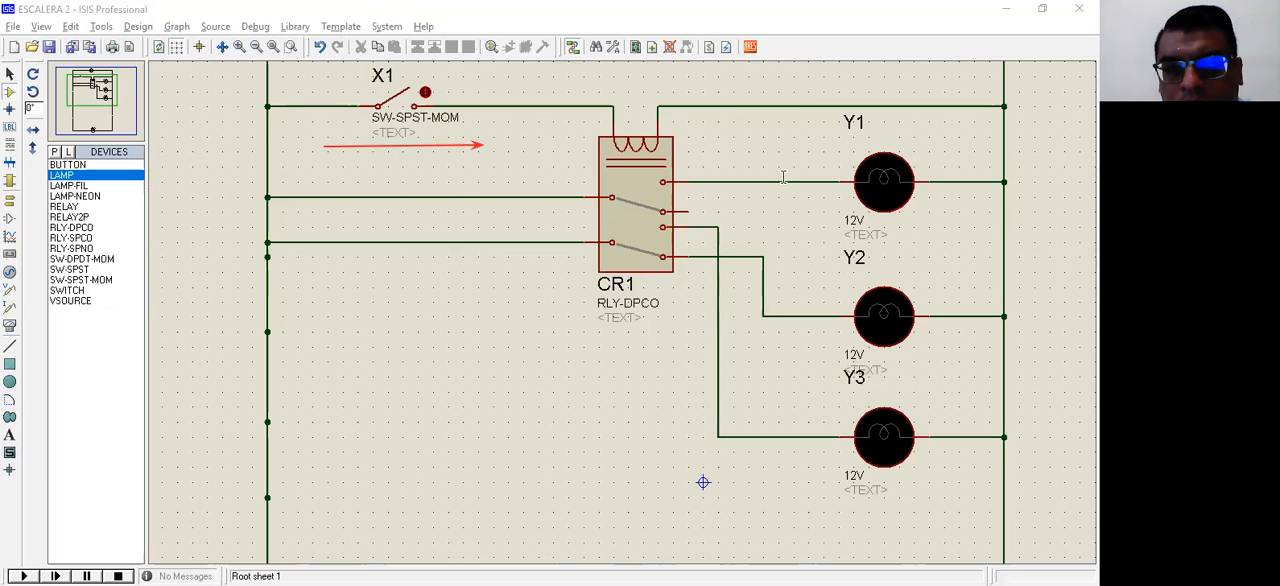
# Step: Add the text annotation "CR1(NO)" above the wire leading from relay CR1 to lamp Y1
pyautogui.click(713, 168)
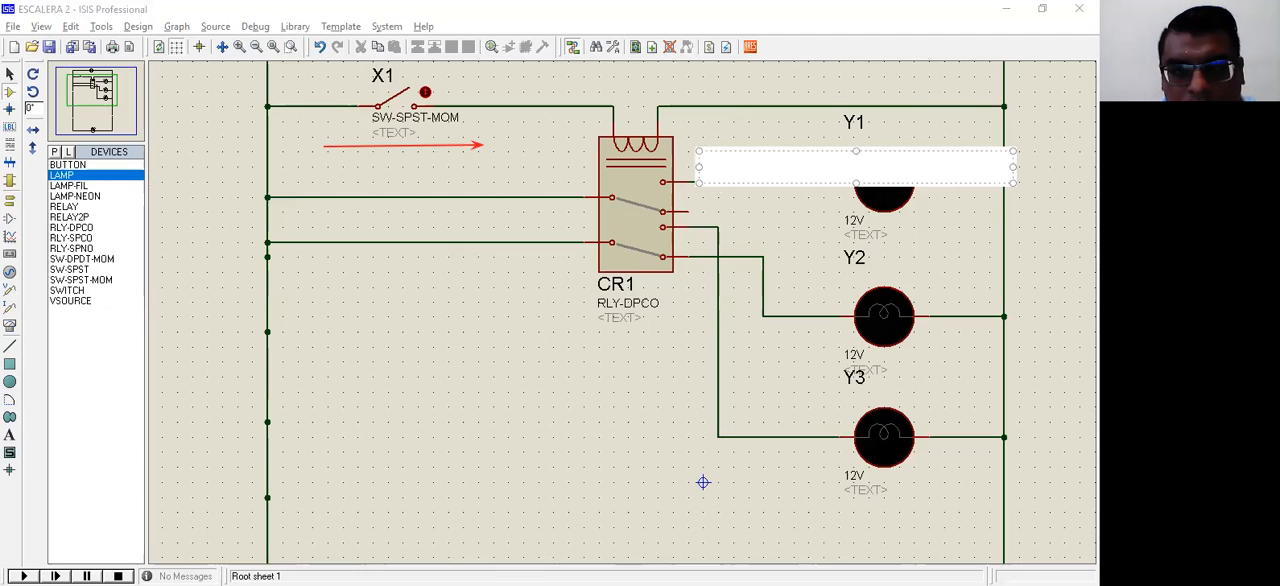
pyautogui.write('CR1')
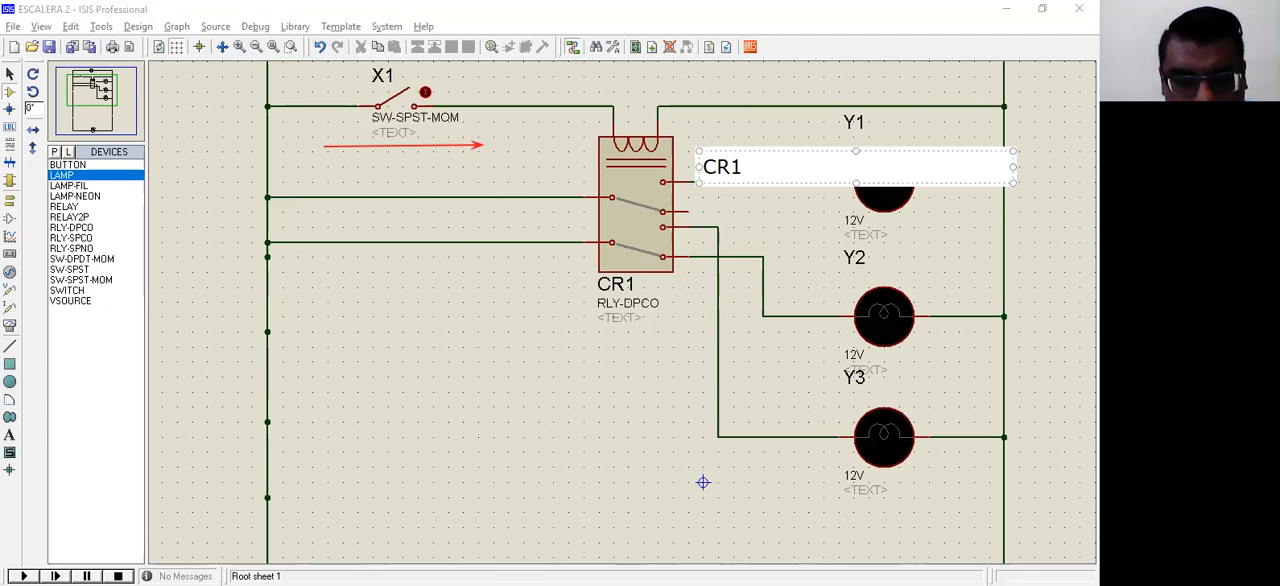
pyautogui.write('(')
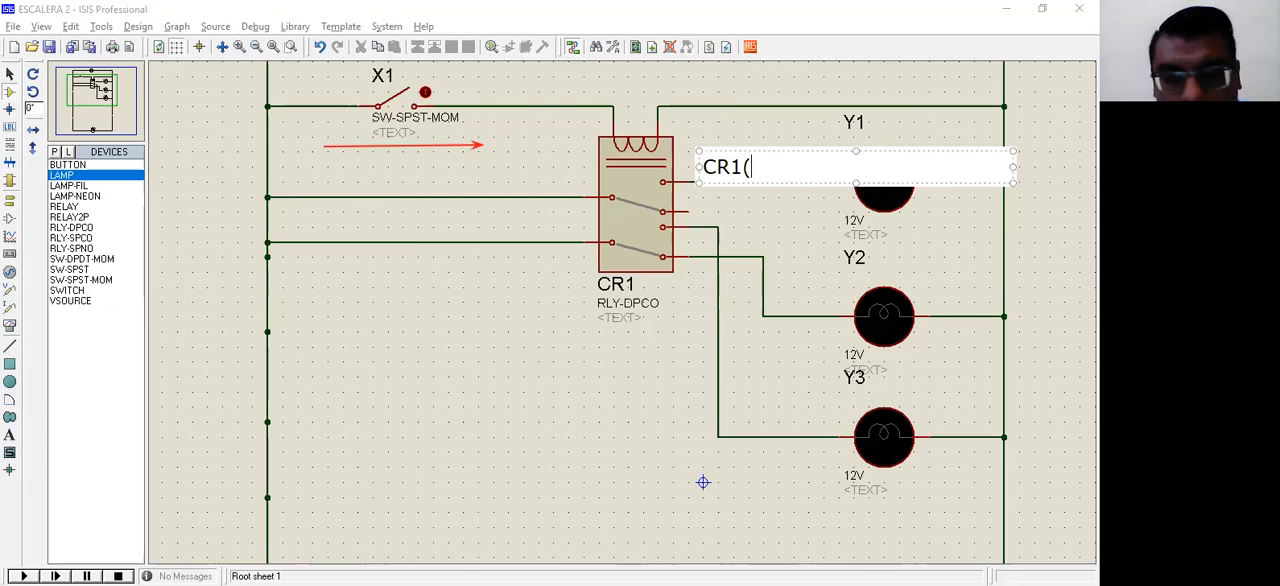
pyautogui.write('NO')
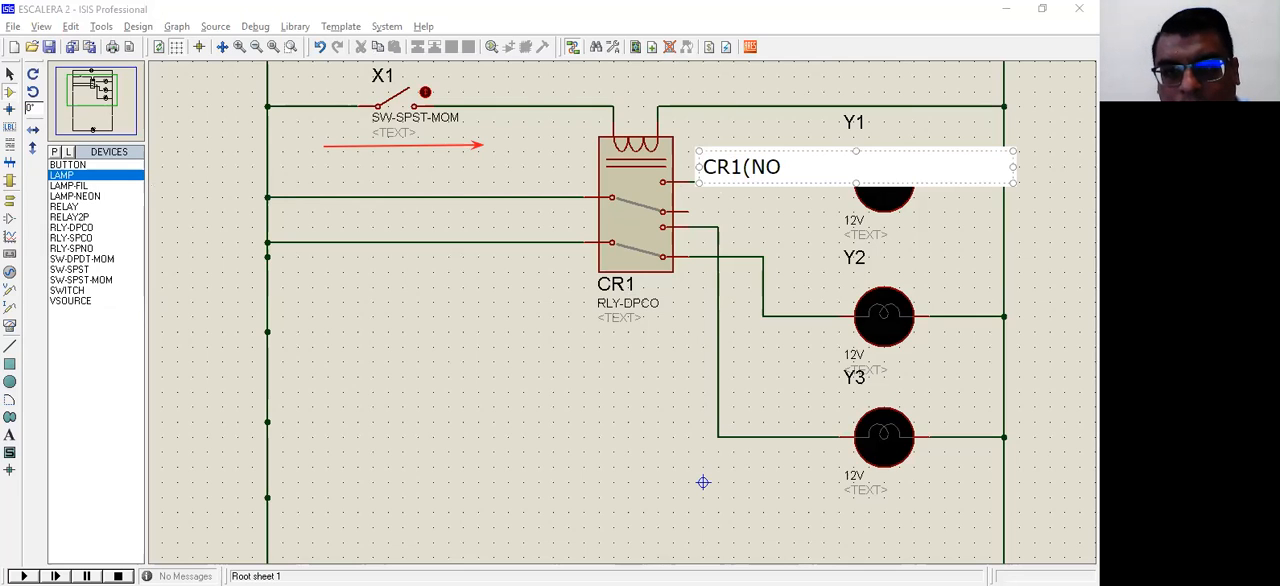
pyautogui.write(')')
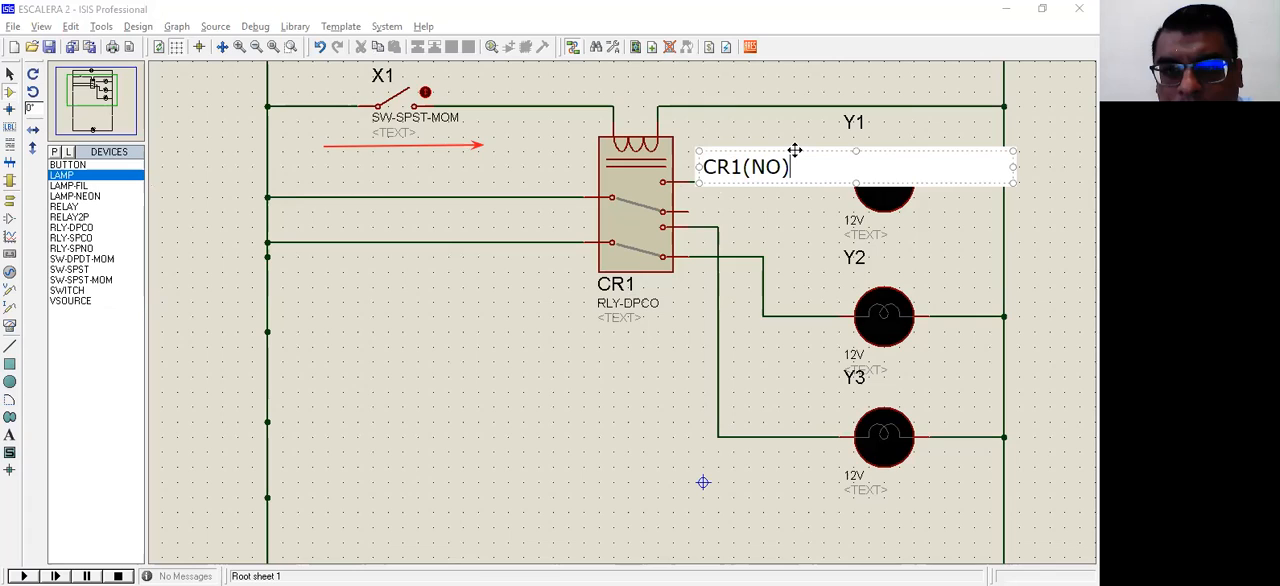
pyautogui.click(740, 220)
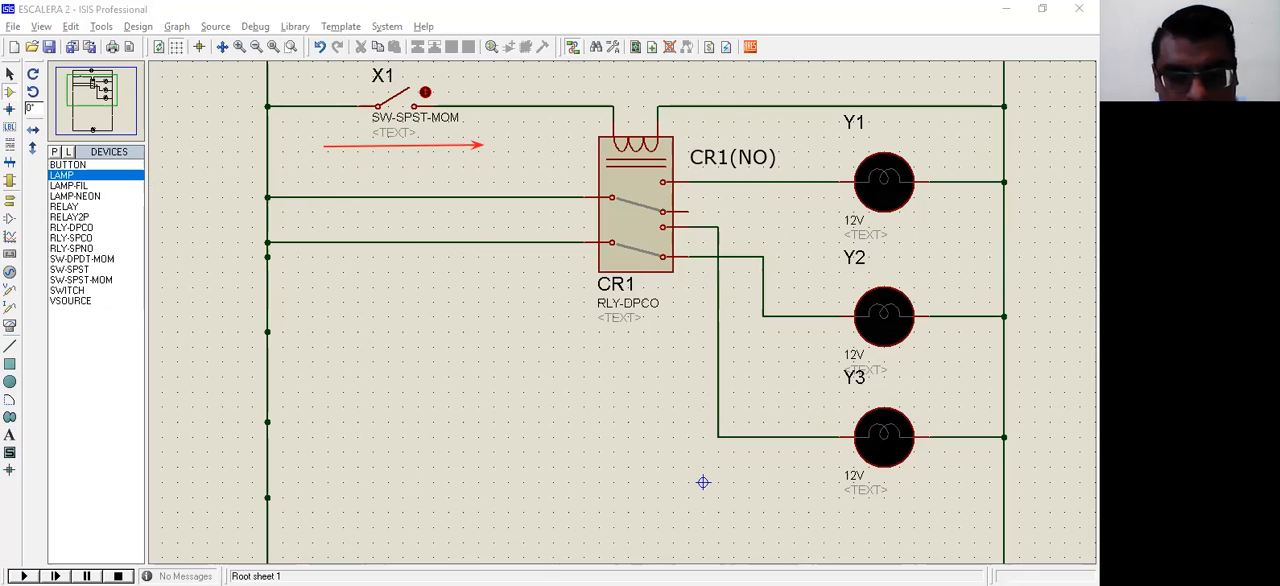
# Step: Add the text annotation "CR1(NC)" beside relay CR1, above the wire leading to lamp Y2
pyautogui.click(736, 238)
pyautogui.write('CR1')
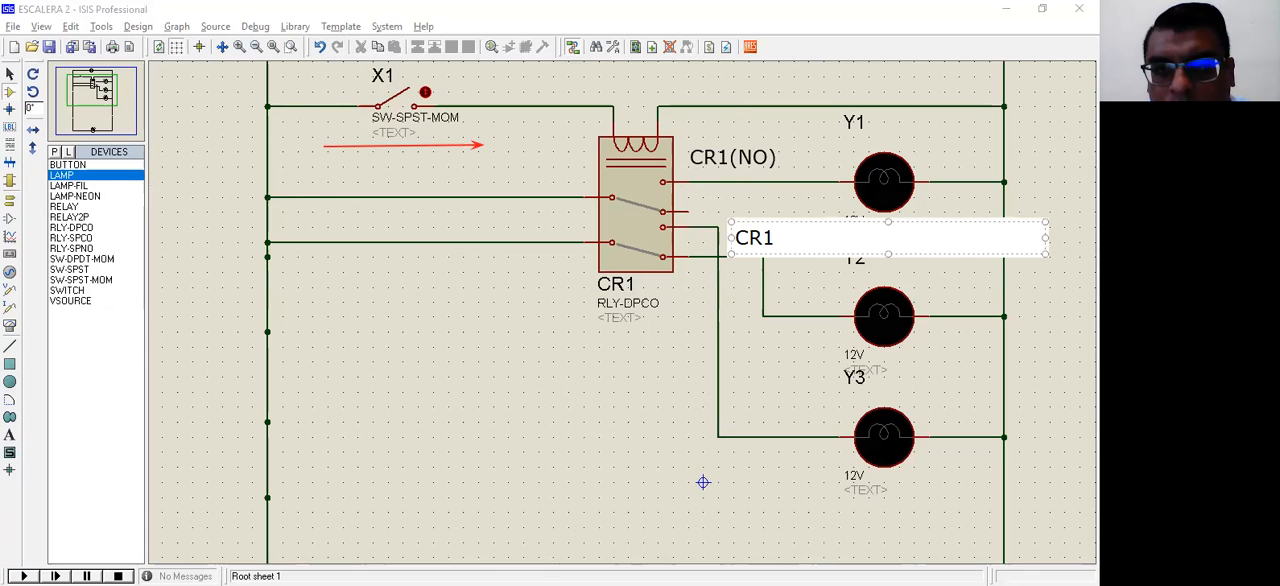
pyautogui.write('(')
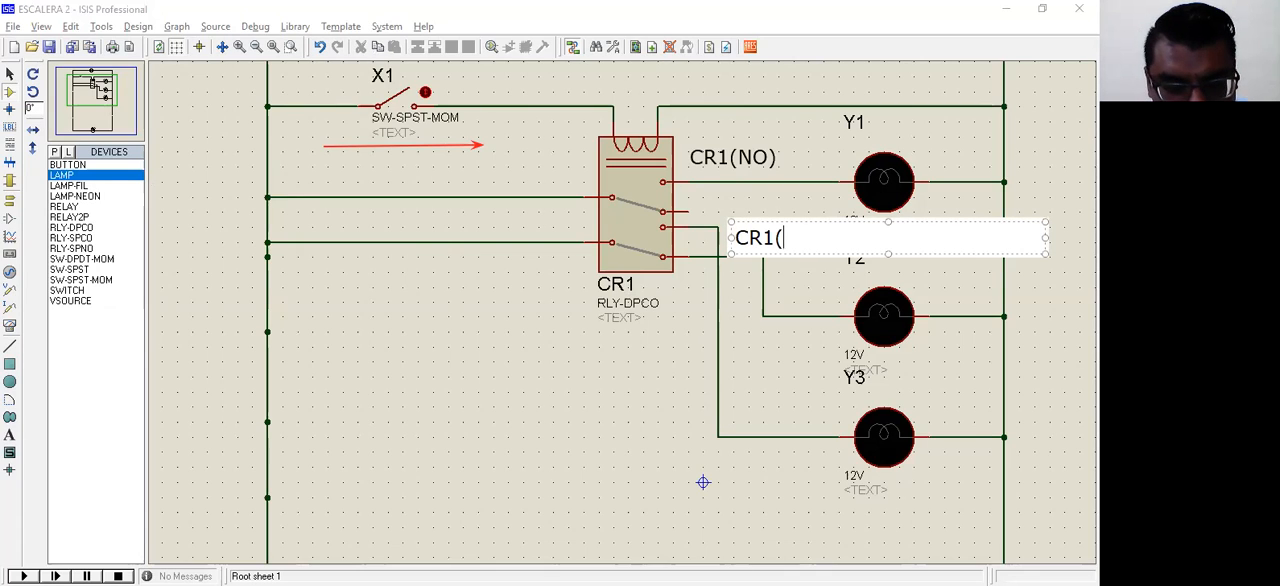
pyautogui.write('NC)')
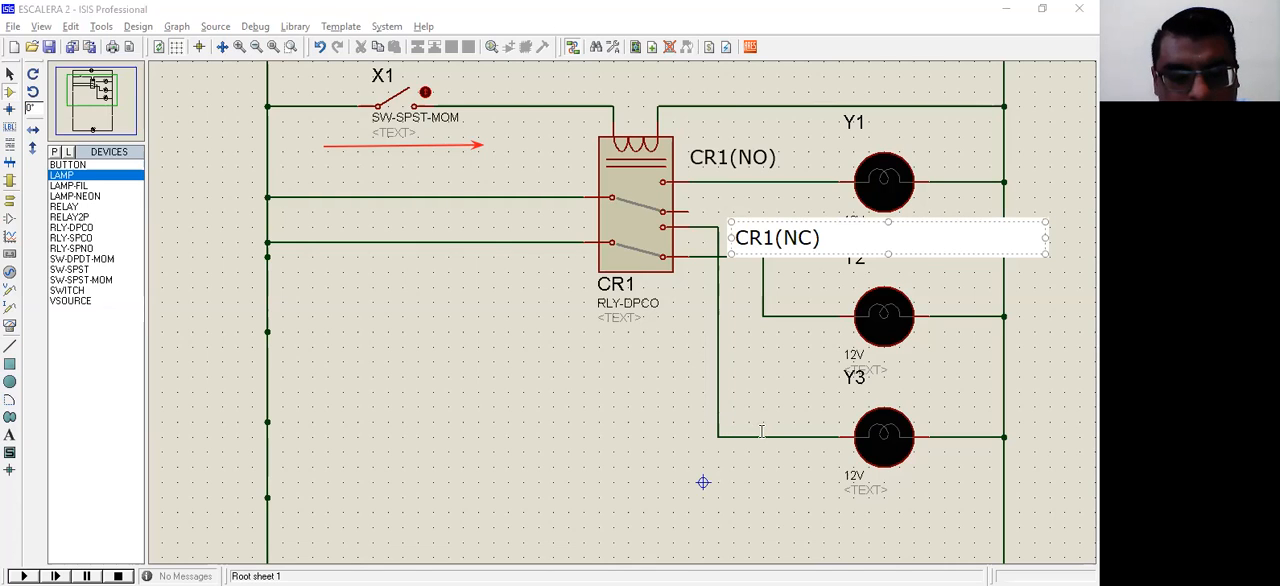
# Step: Add the text annotation "CR1(NO)" above the wire leading to lamp Y3
pyautogui.click(729, 422)
pyautogui.write('CR')
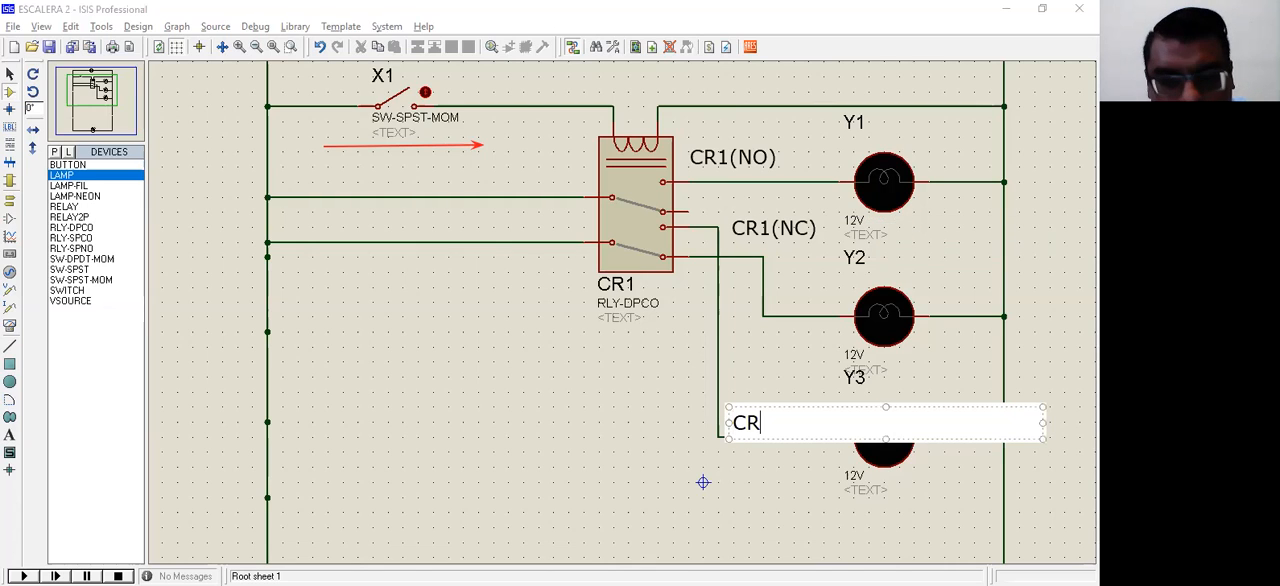
pyautogui.write('1(')
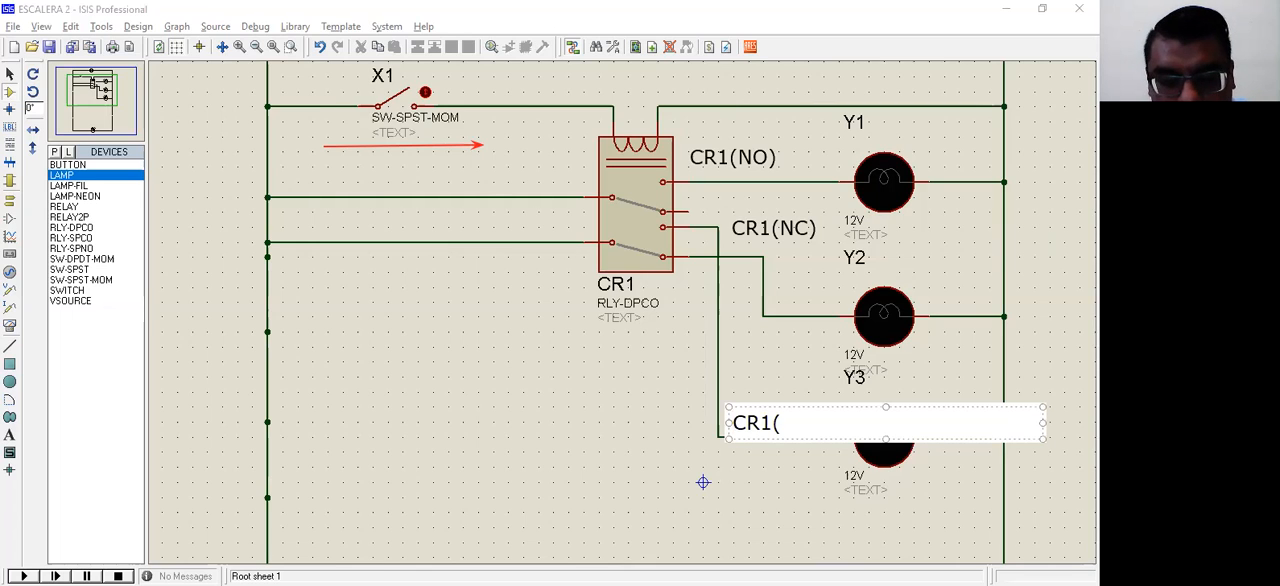
pyautogui.write('N')
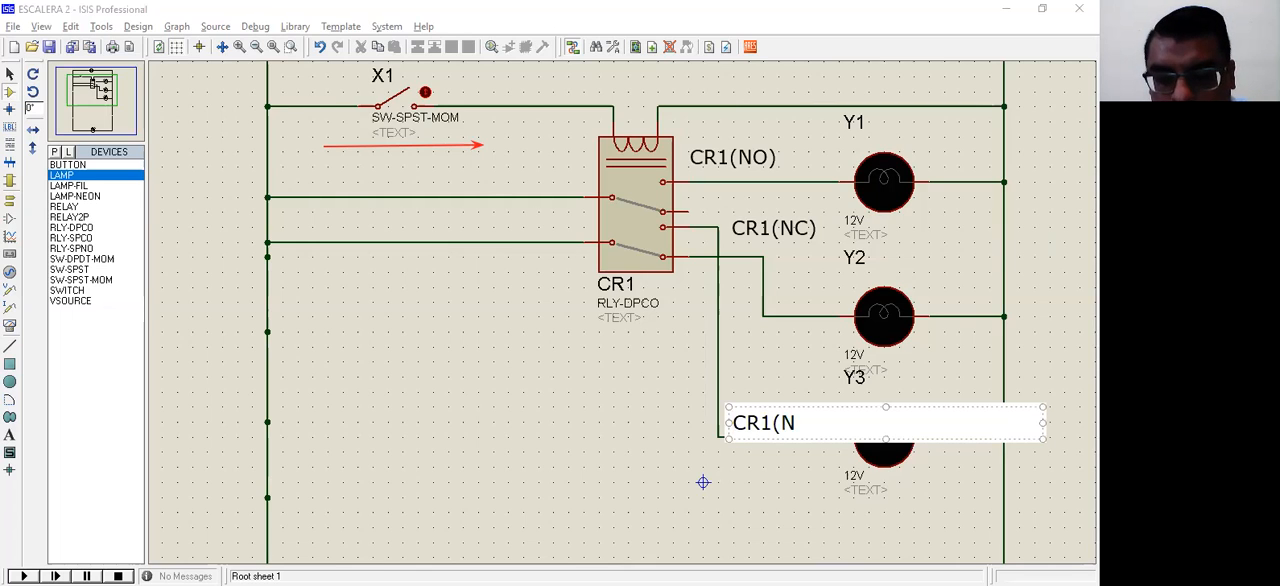
pyautogui.write('O')
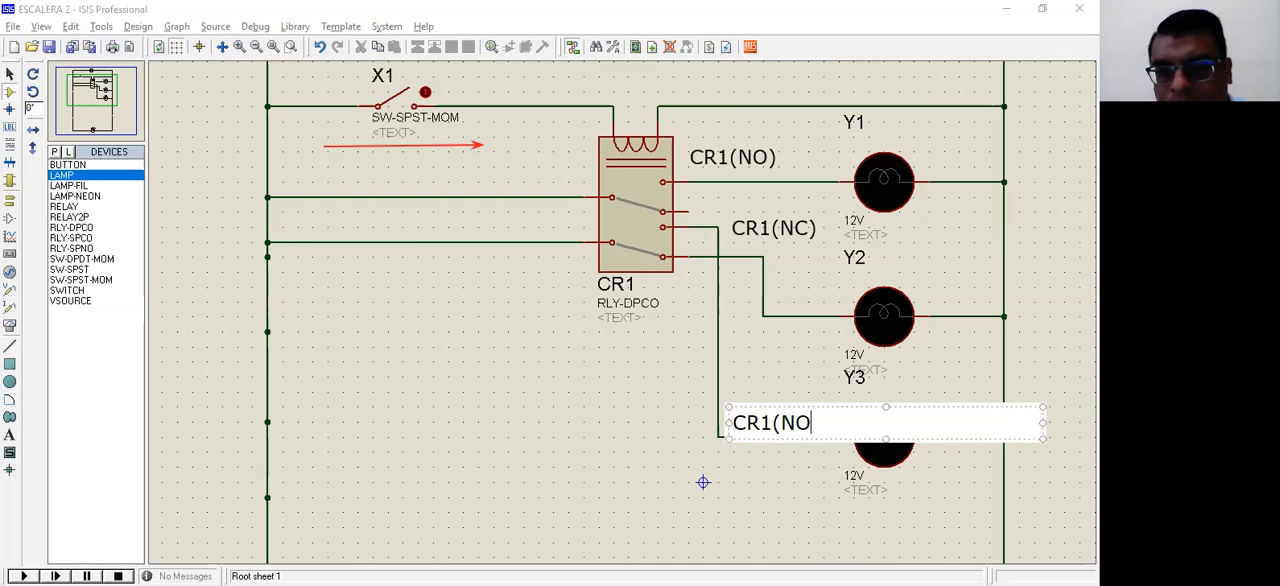
pyautogui.write(')')
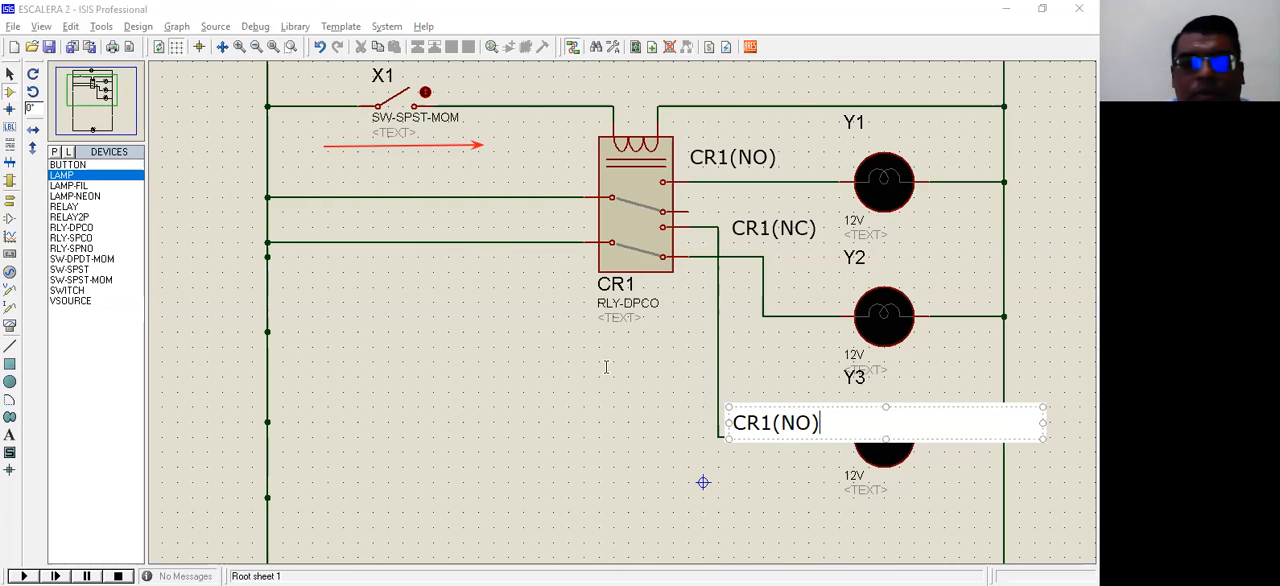
pyautogui.click(446, 280)
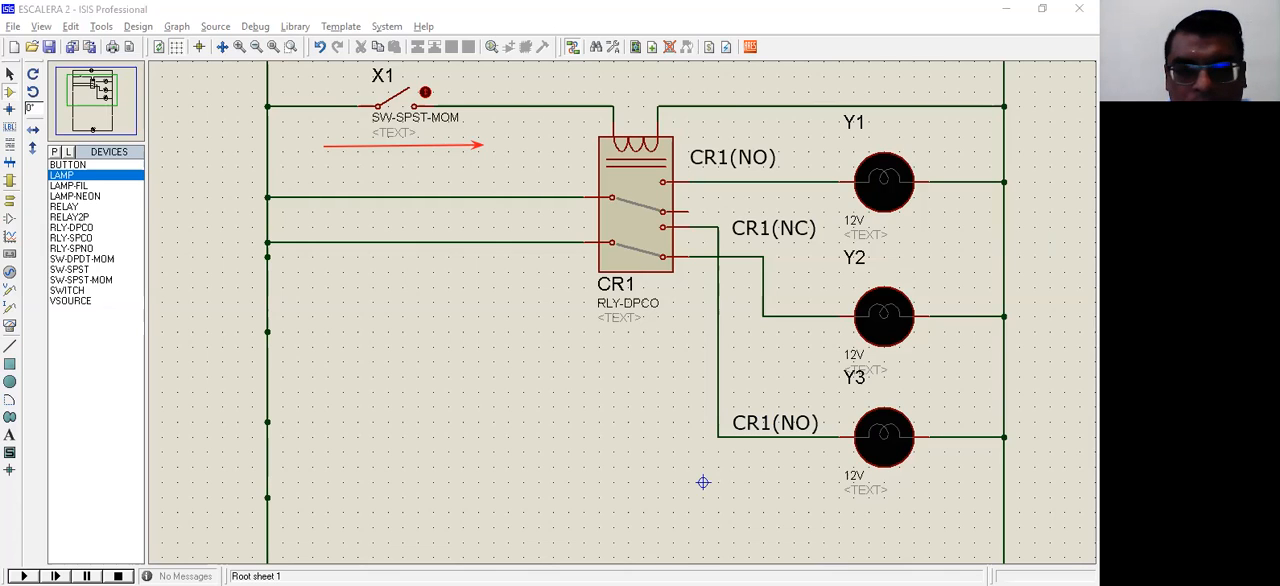
# Step: Start the simulation and repeatedly operate momentary switch X1 to test how relay CR1 and the three lamps respond
pyautogui.click(24, 576)
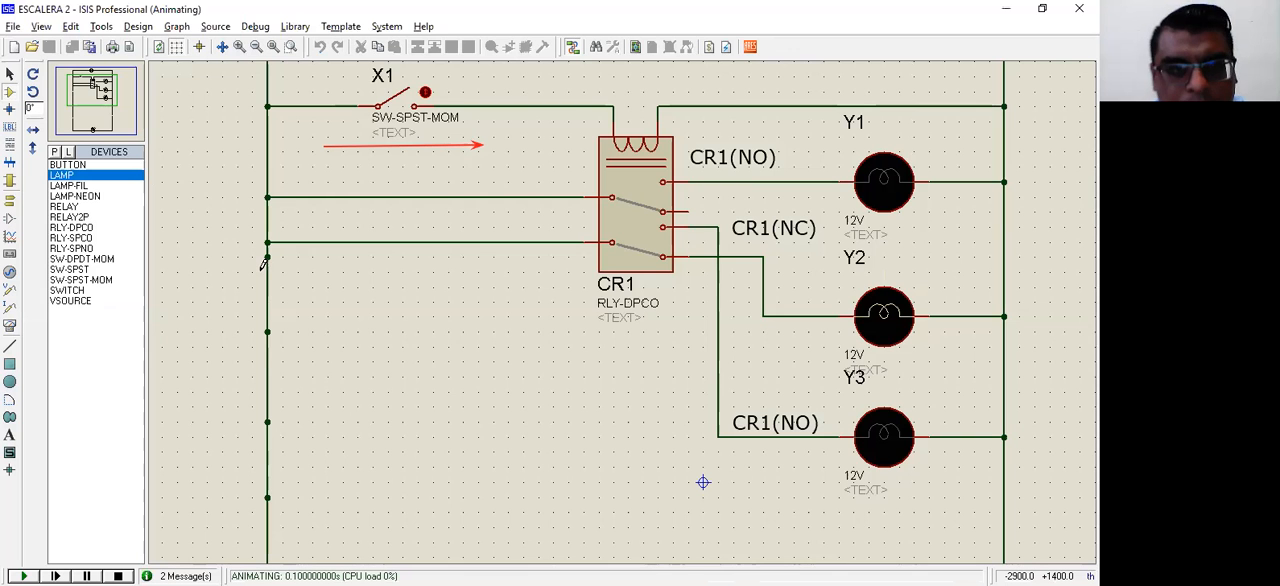
pyautogui.click(401, 108)
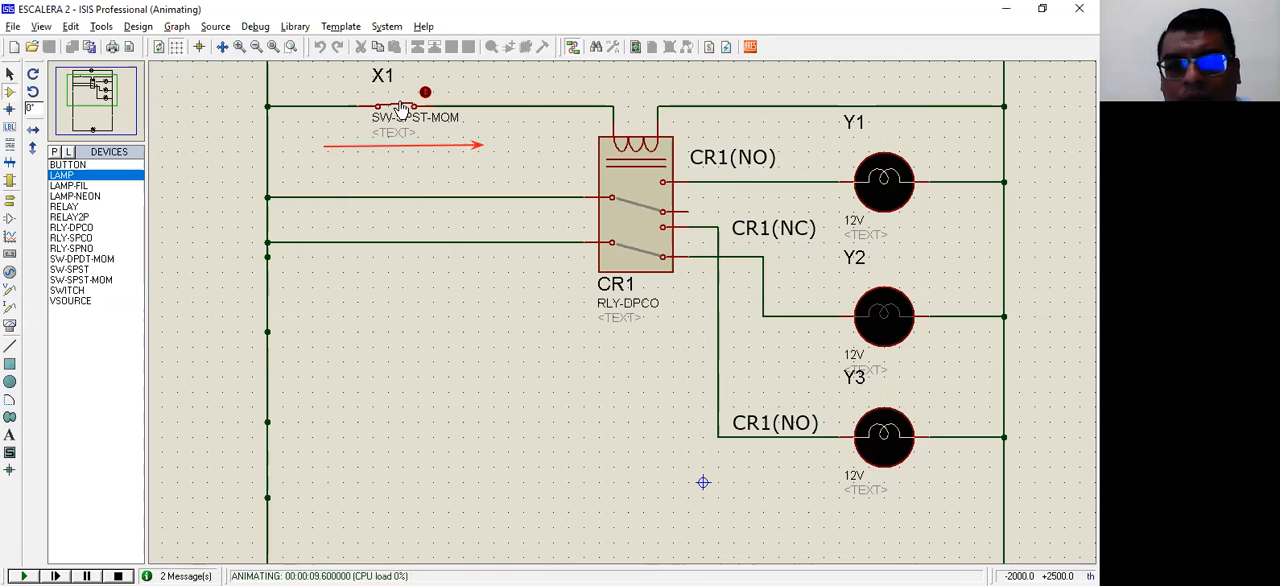
pyautogui.click(401, 108)
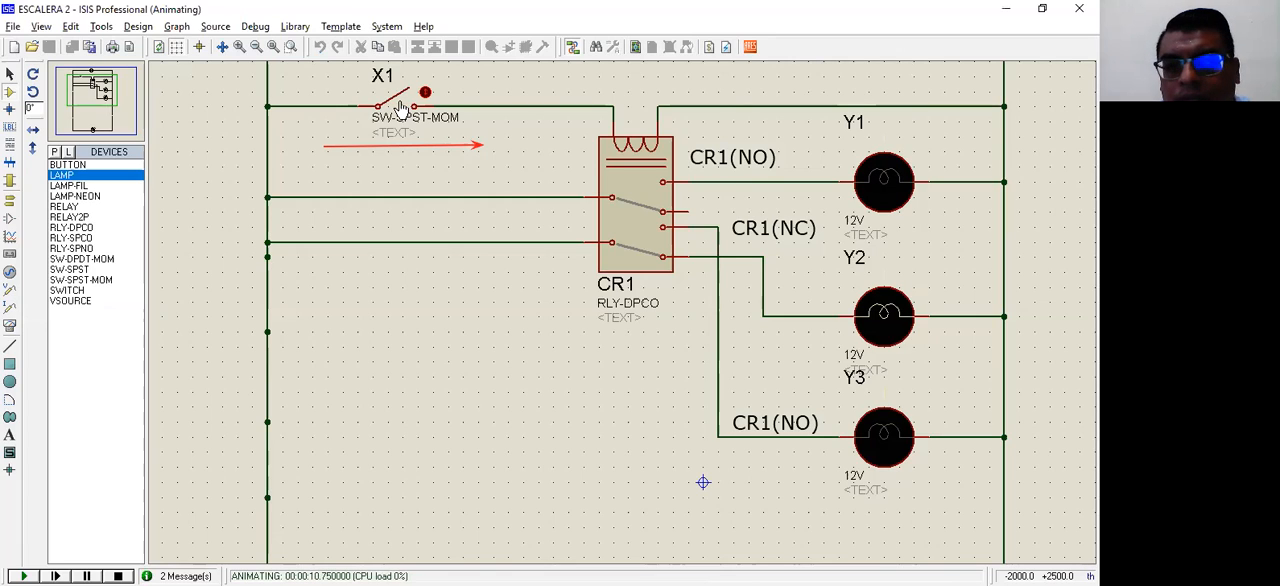
pyautogui.click(401, 108)
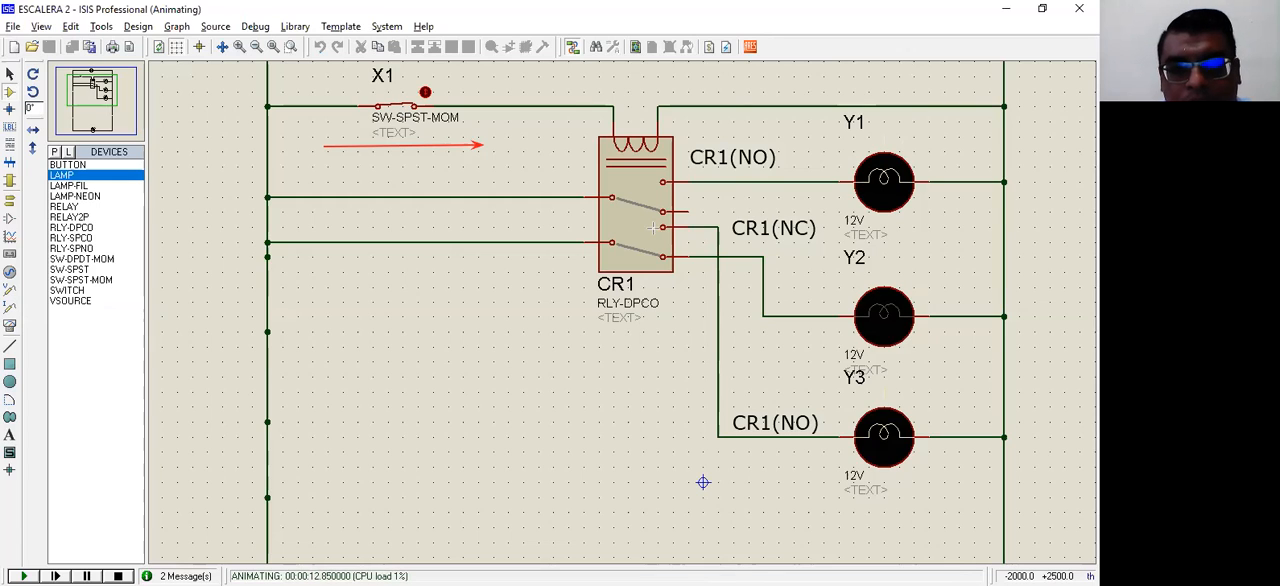
# Step: Circle lamp Y1 with a red annotation and close switch X1 again in the running simulation
pyautogui.moveTo(653, 228); pyautogui.dragTo(843, 144)
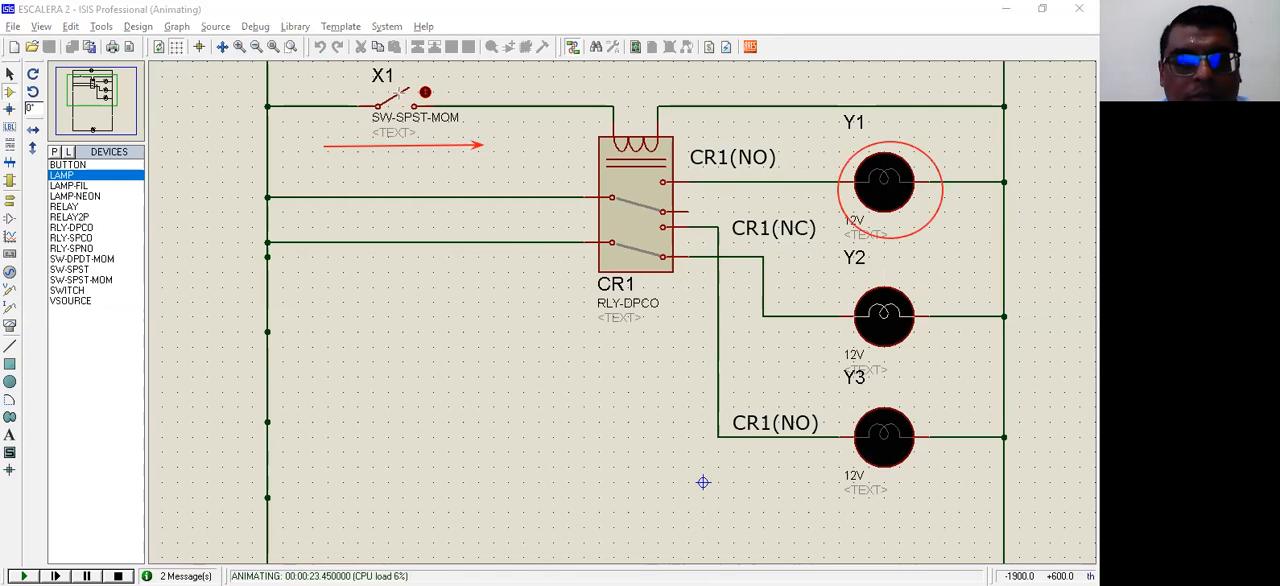
pyautogui.click(398, 106)
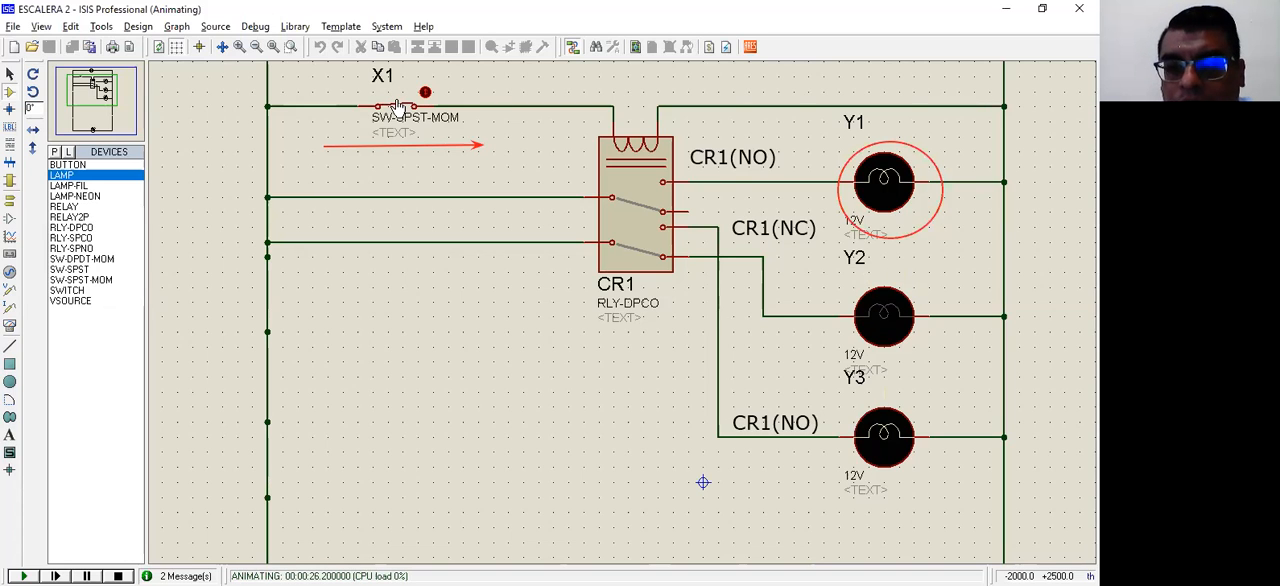
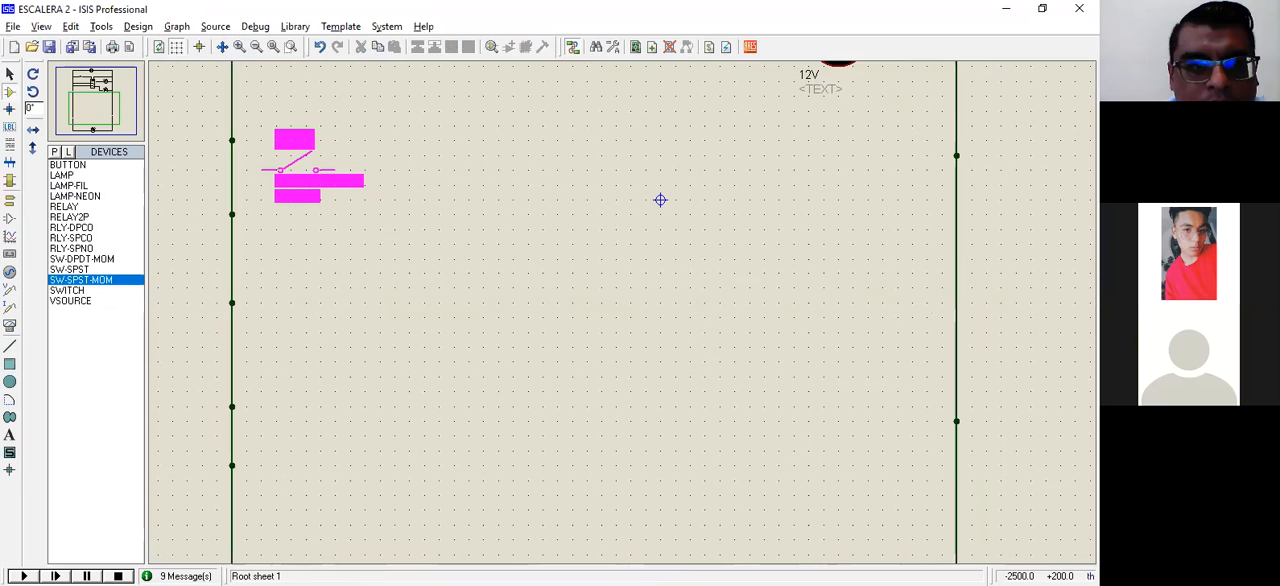
# Step: Place an SW-SPST-MOM switch beside the left supply rail, toggle it closed, and wire its left terminal to the rail
pyautogui.click(291, 177)
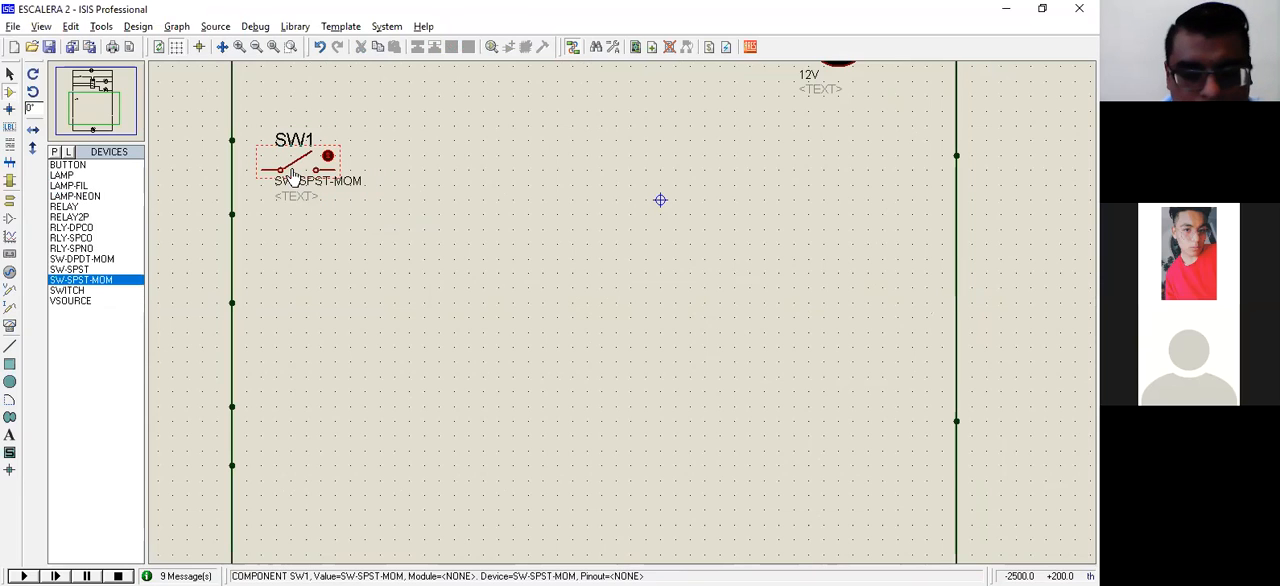
pyautogui.click(260, 169)
pyautogui.click(232, 169)
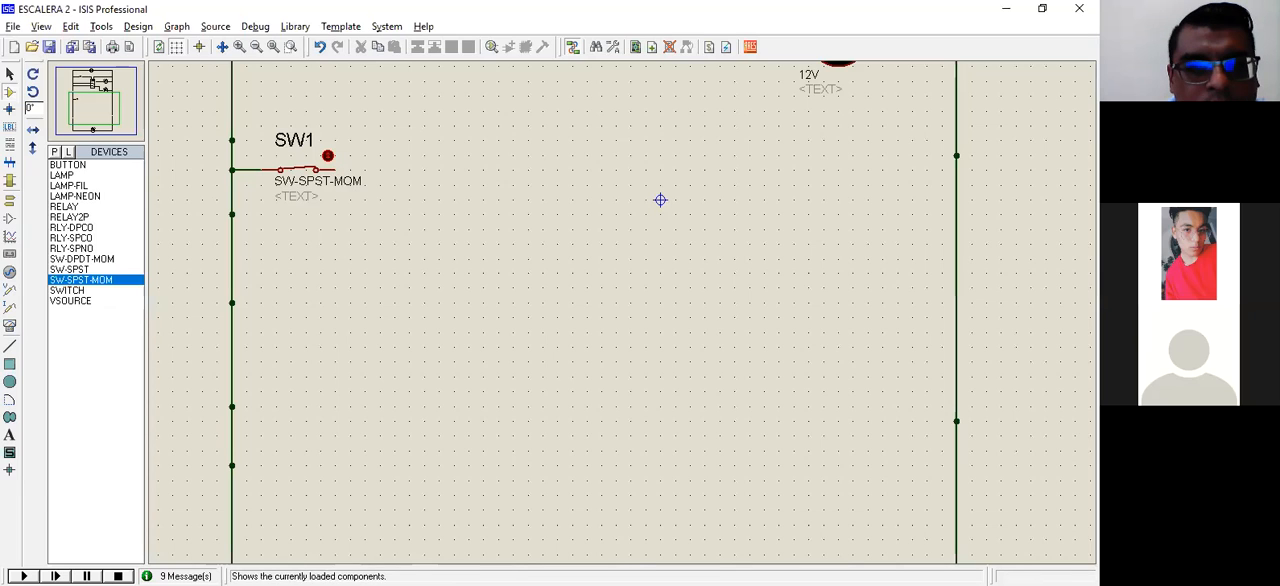
# Step: Place a second SW-SPST-MOM switch, left open, on the same rung after the closed switch and label it X1
pyautogui.click(426, 170)
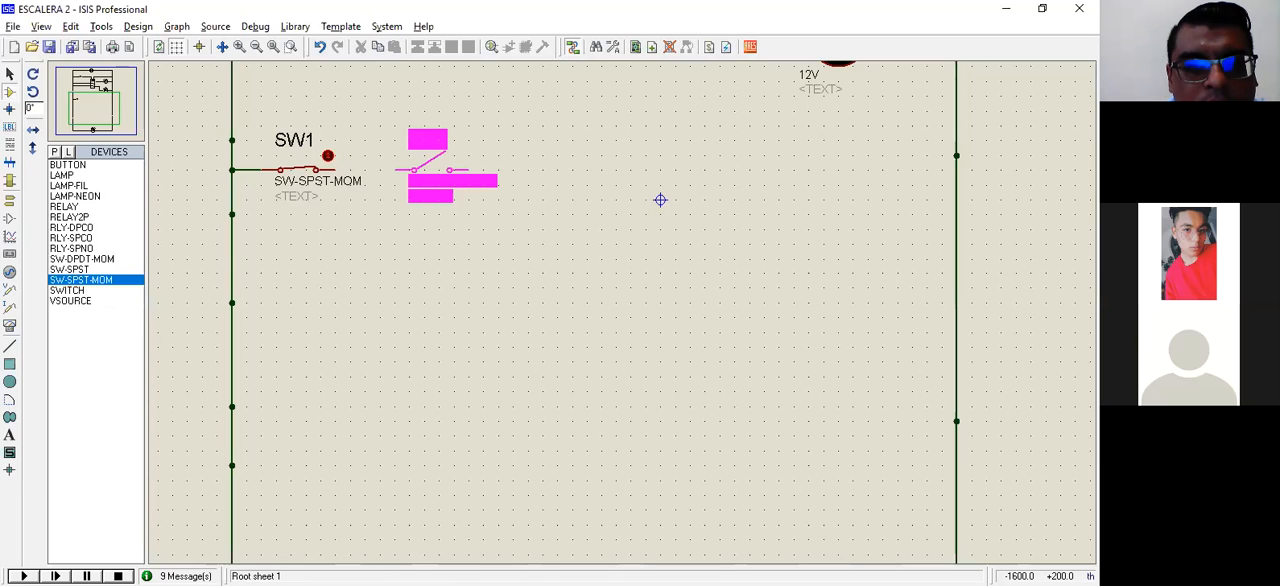
pyautogui.click(426, 170)
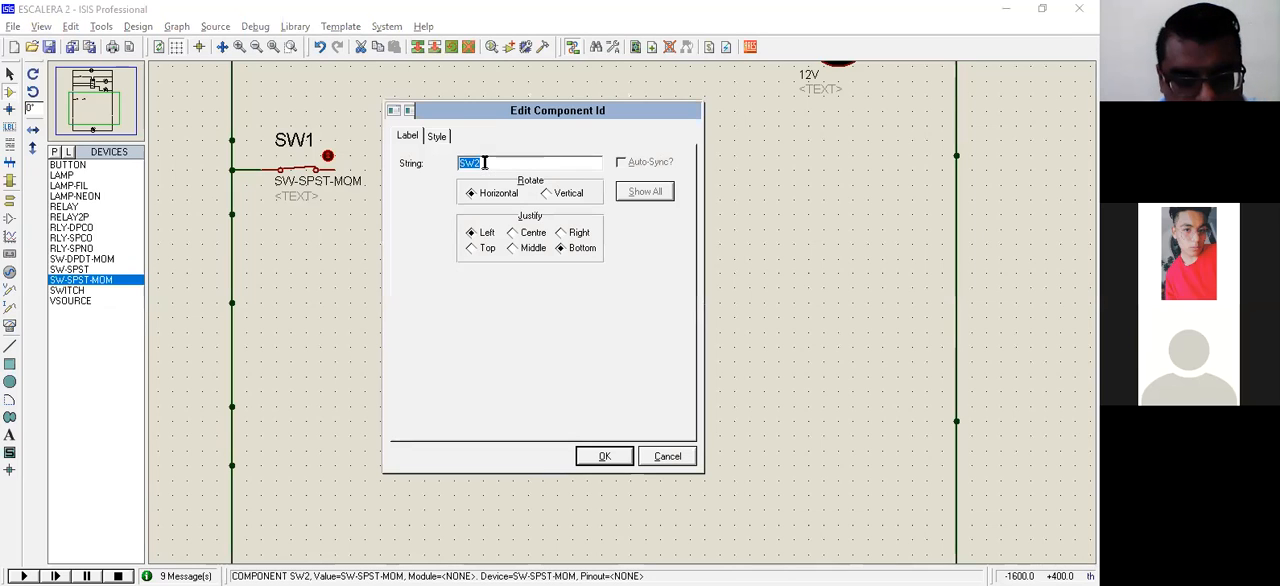
pyautogui.write('1')
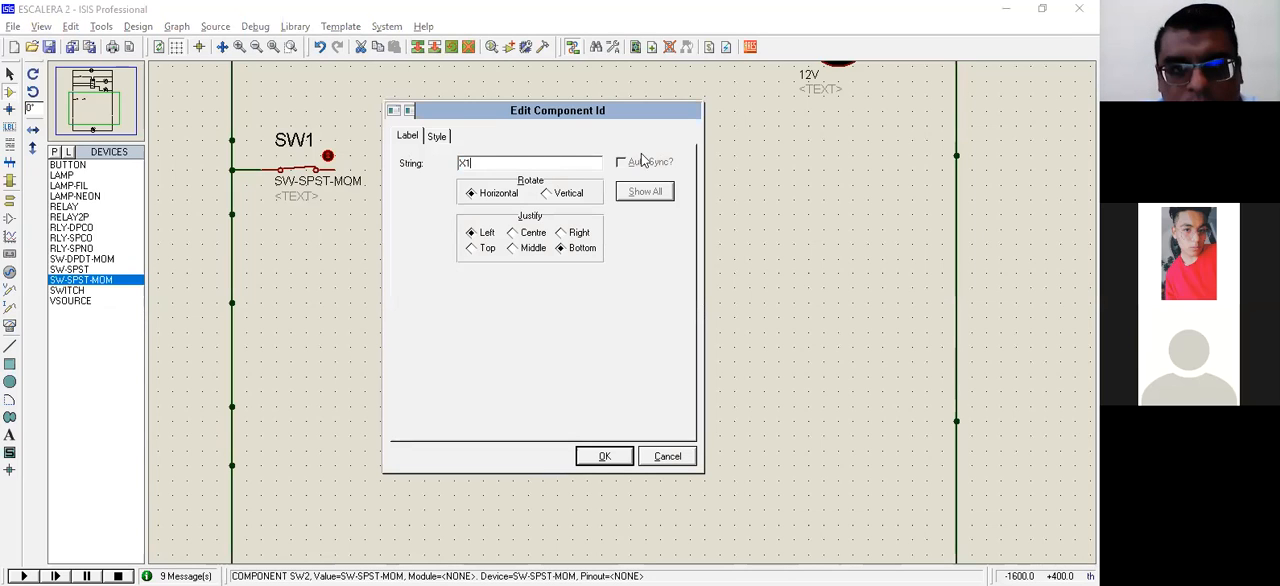
pyautogui.click(613, 464)
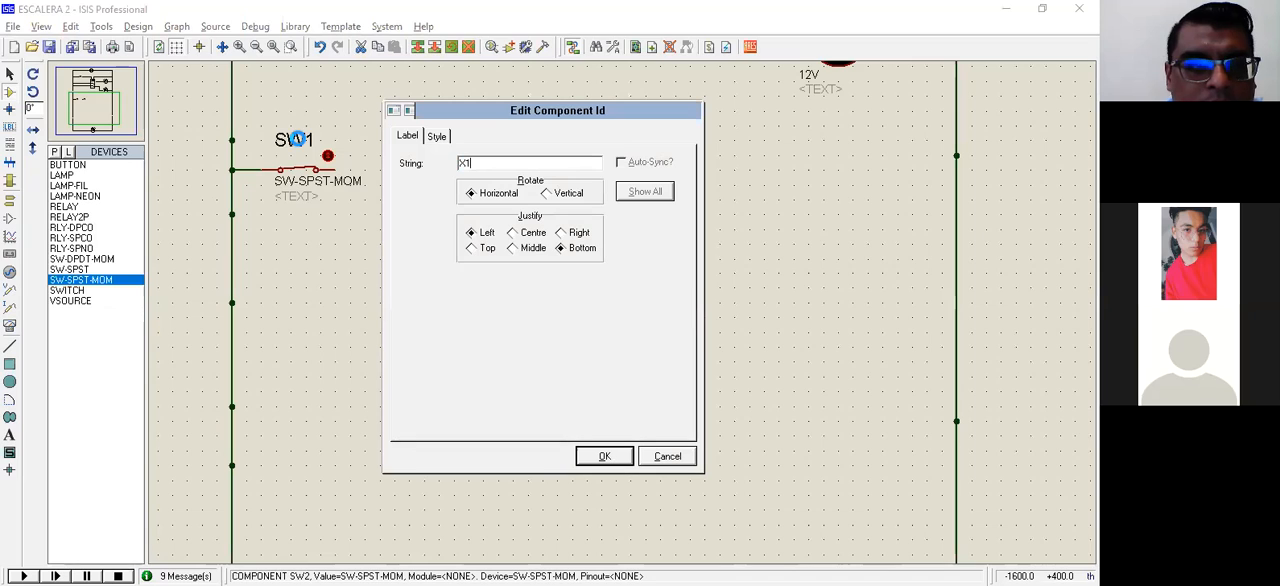
# Step: Rename the closed switch at the left rail as STP and wire its free terminal to switch X1
pyautogui.write('S')
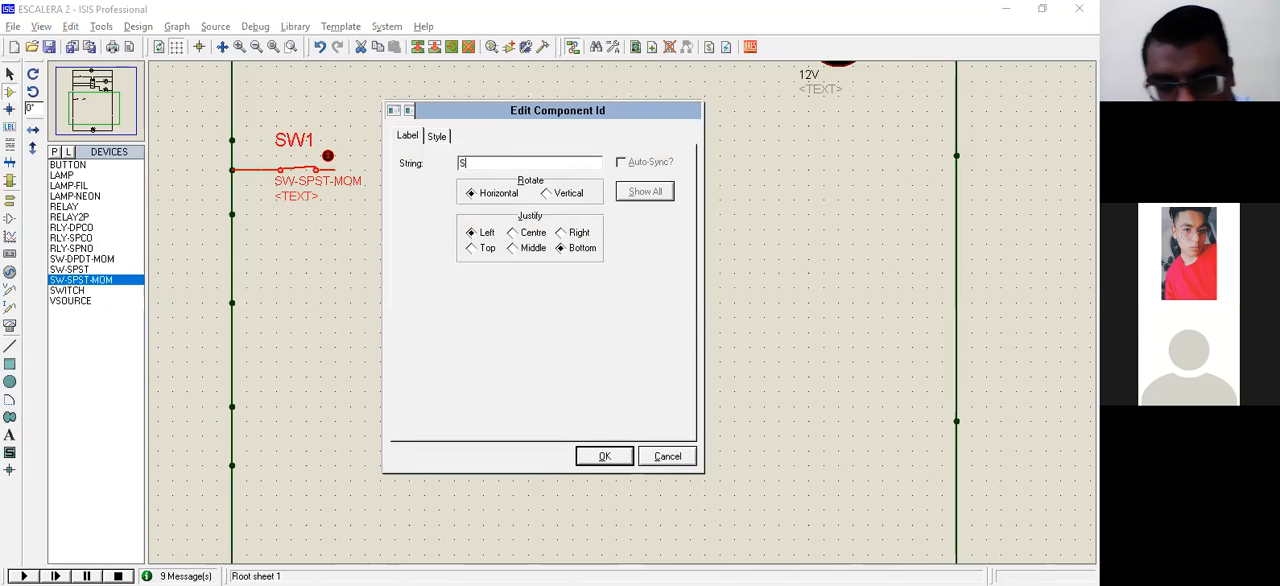
pyautogui.write('TP')
pyautogui.click(603, 457)
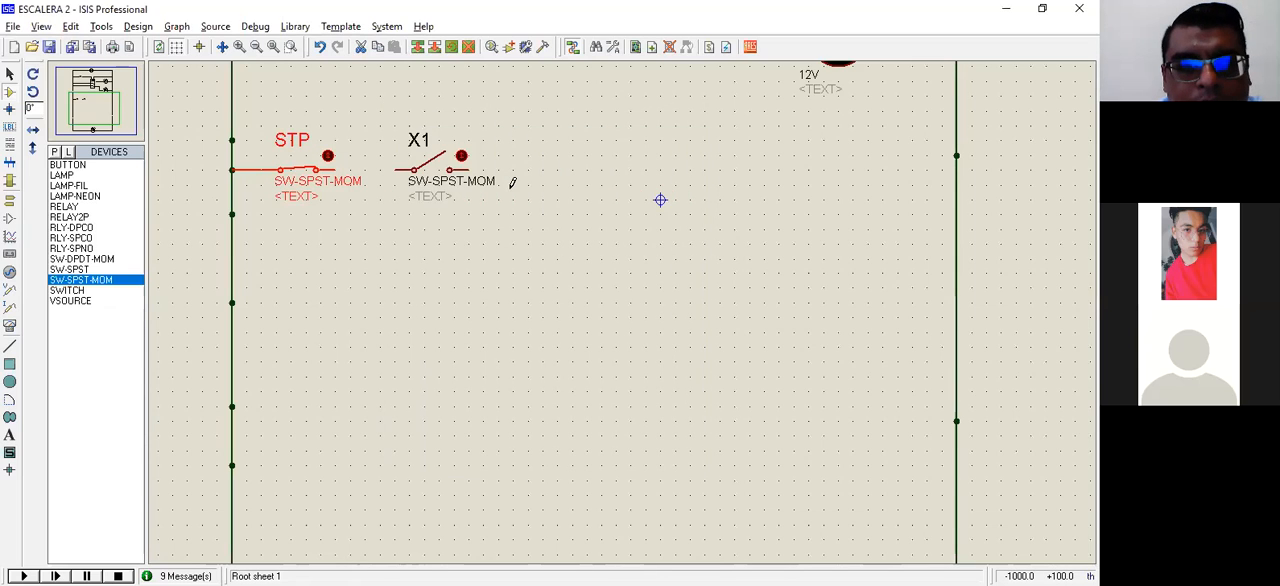
pyautogui.click(339, 169)
pyautogui.click(396, 169)
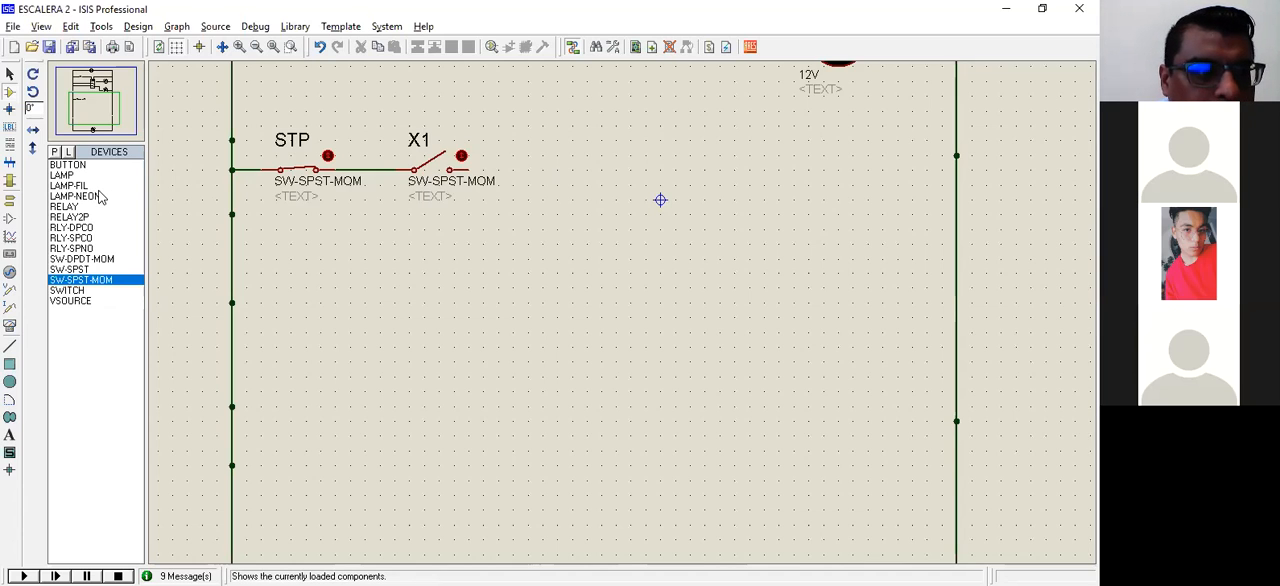
# Step: Place a RELAY between X1 and the right rail, rotated so its coil terminals point up, and shift it slightly below the rung
pyautogui.click(82, 260)
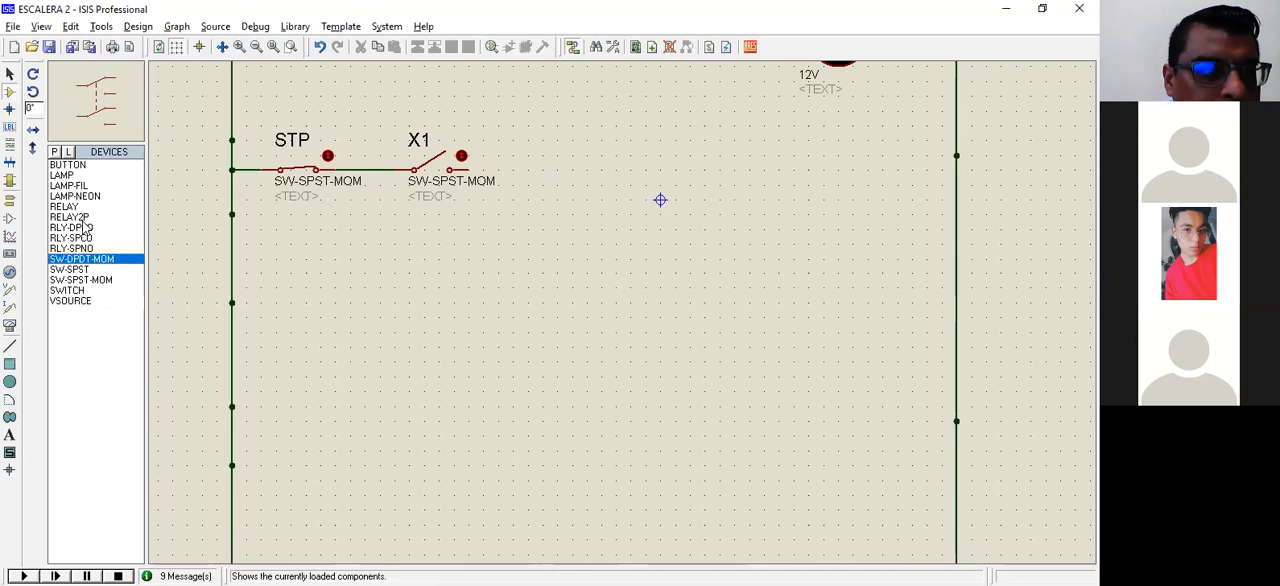
pyautogui.click(66, 207)
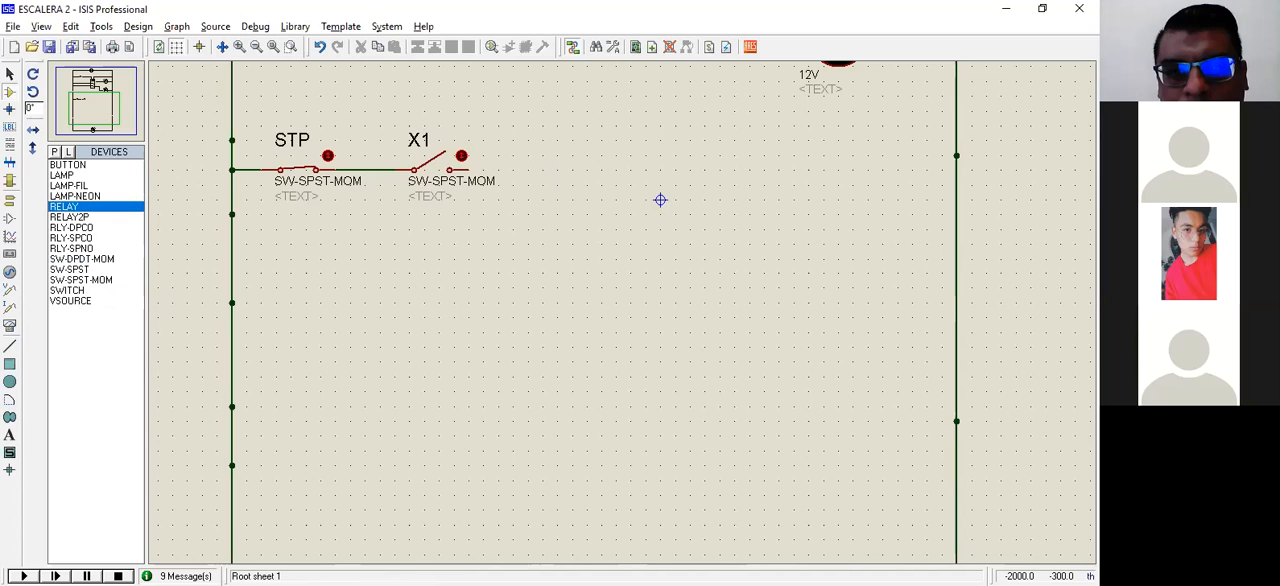
pyautogui.click(677, 231)
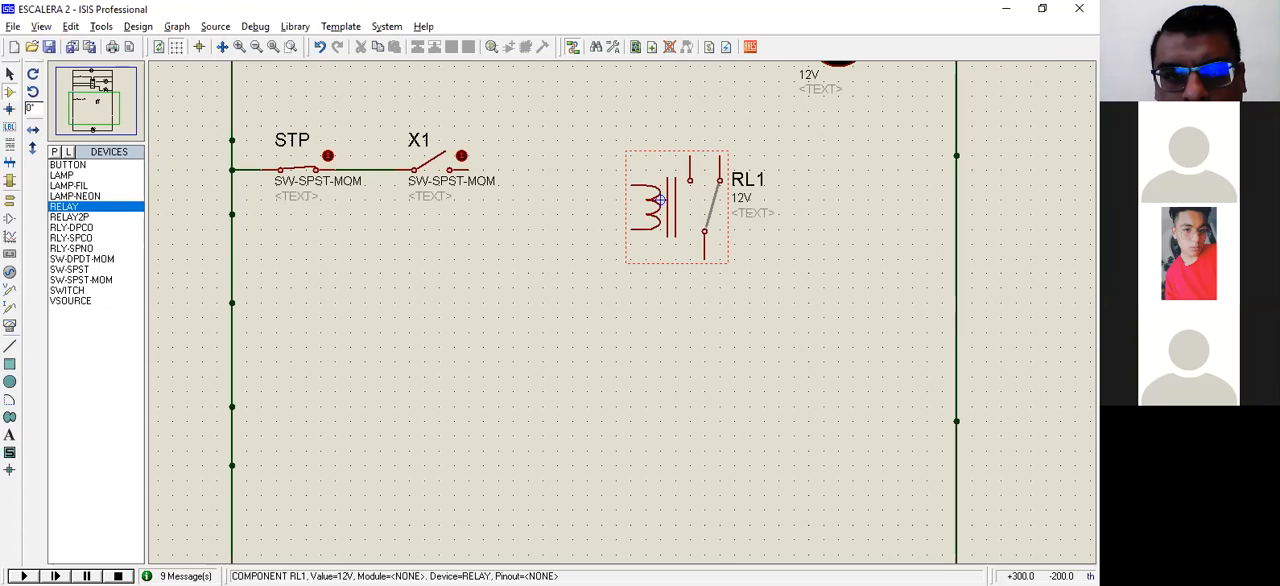
pyautogui.press('KP_Subtract')
pyautogui.moveTo(652, 224); pyautogui.dragTo(696, 224)
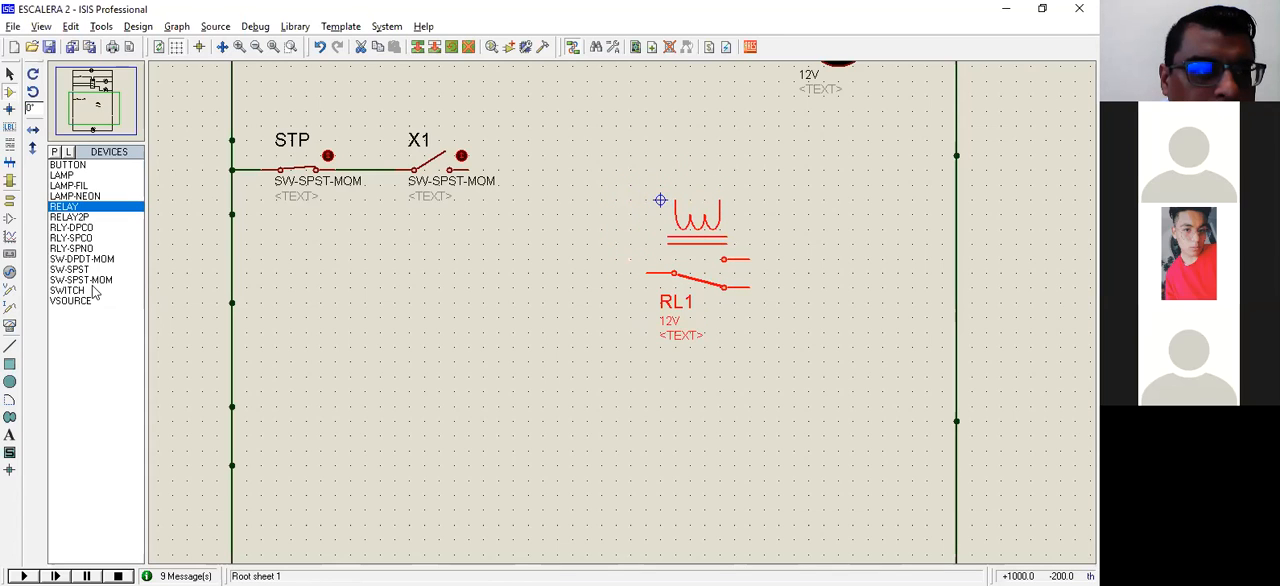
# Step: Place an SW-SPST-MOM switch on the rung near the right rail, toggle it closed, and label it OL
pyautogui.click(860, 167)
pyautogui.click(860, 167)
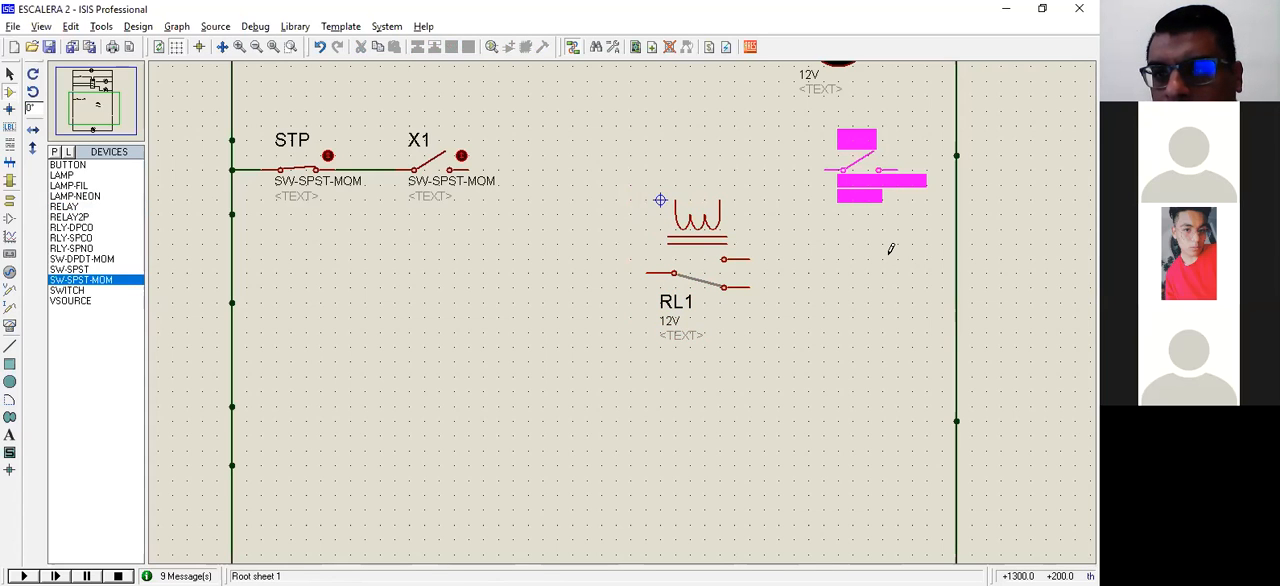
pyautogui.click(857, 172)
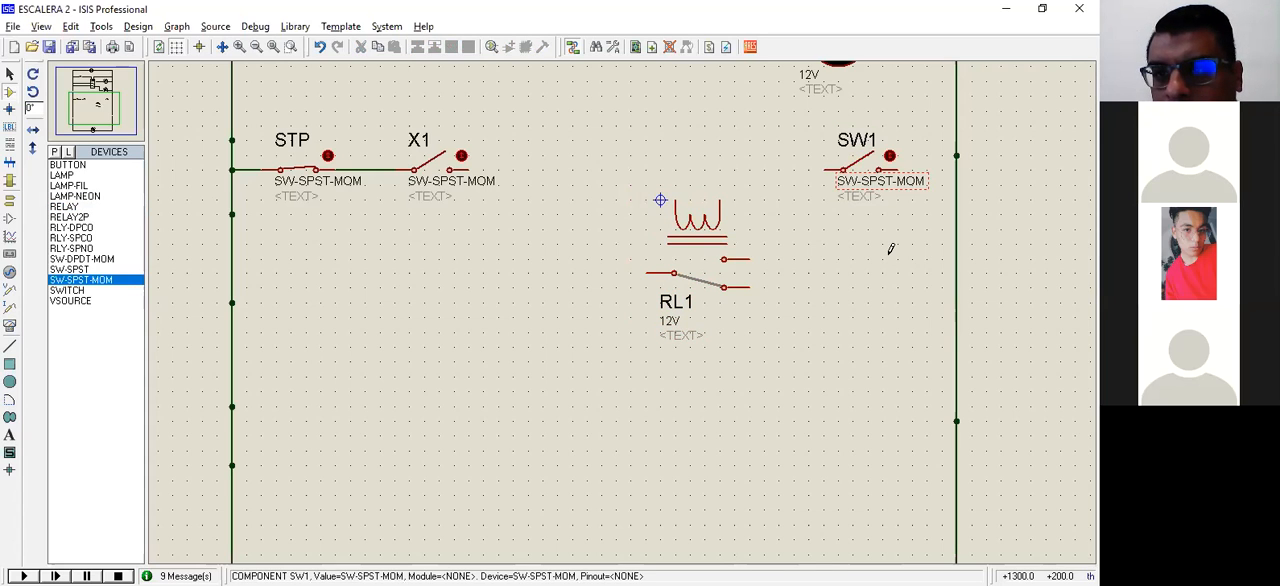
pyautogui.click(857, 152)
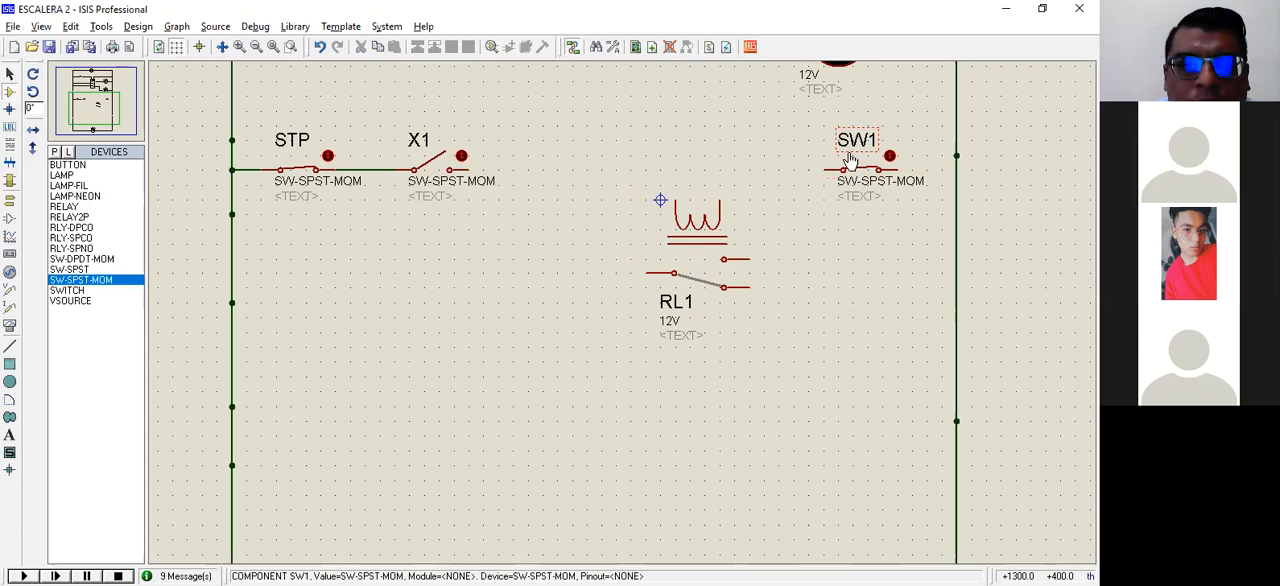
pyautogui.doubleClick(487, 182)
pyautogui.write('OL')
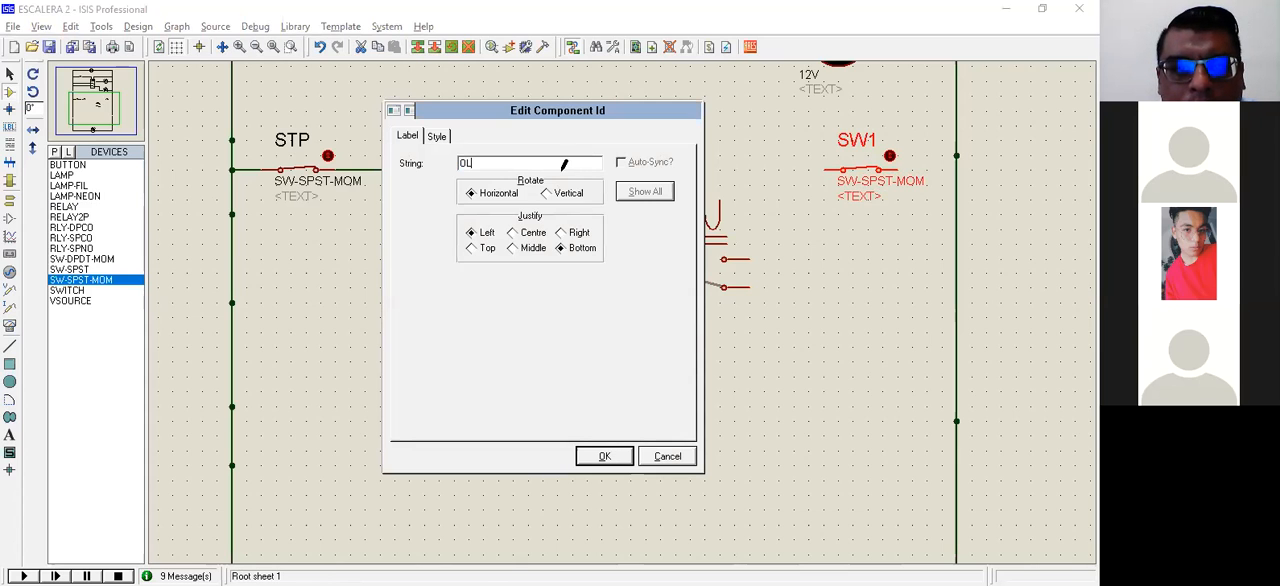
pyautogui.press('Return')
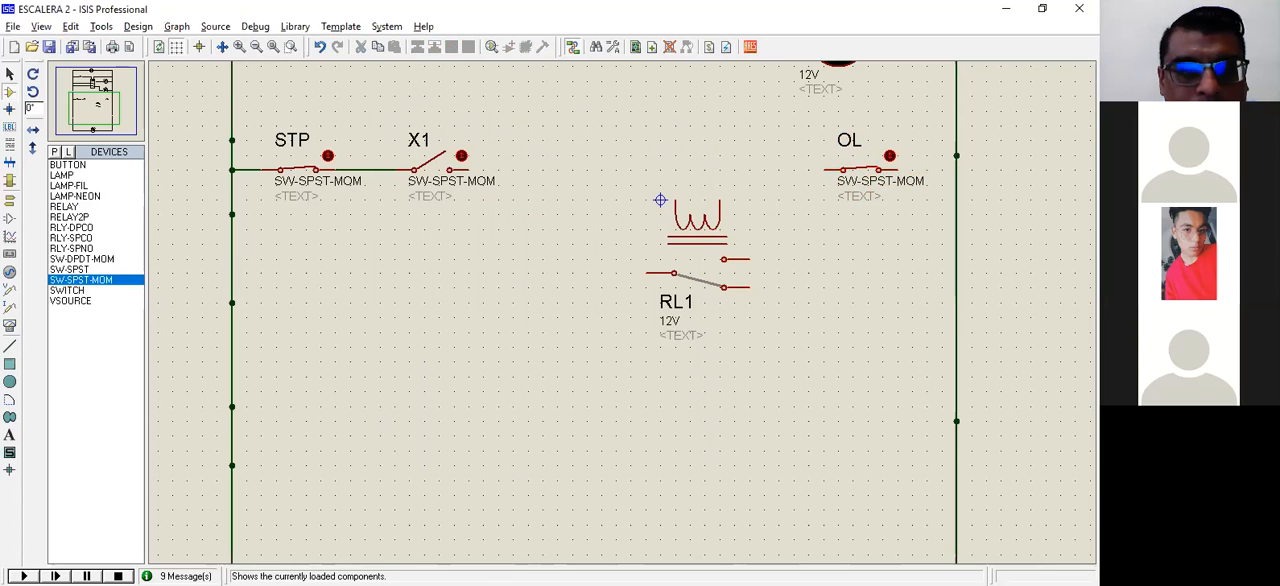
# Step: Place another SW-SPST-MOM switch between X1 and the relay, toggle it closed, and label it M2
pyautogui.click(579, 172)
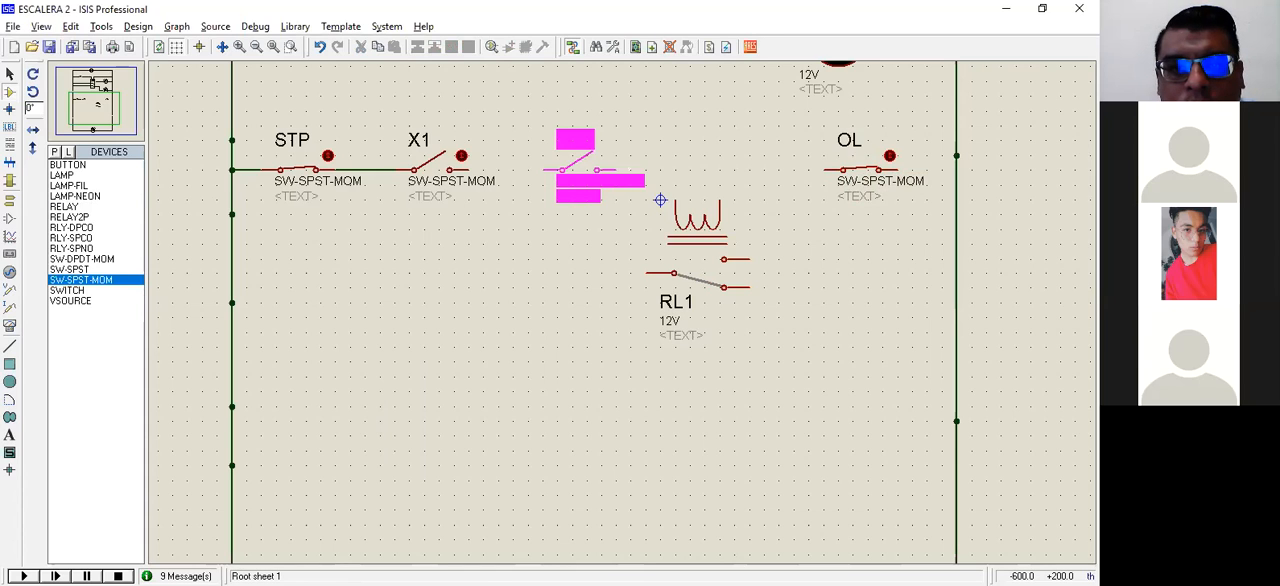
pyautogui.click(580, 172)
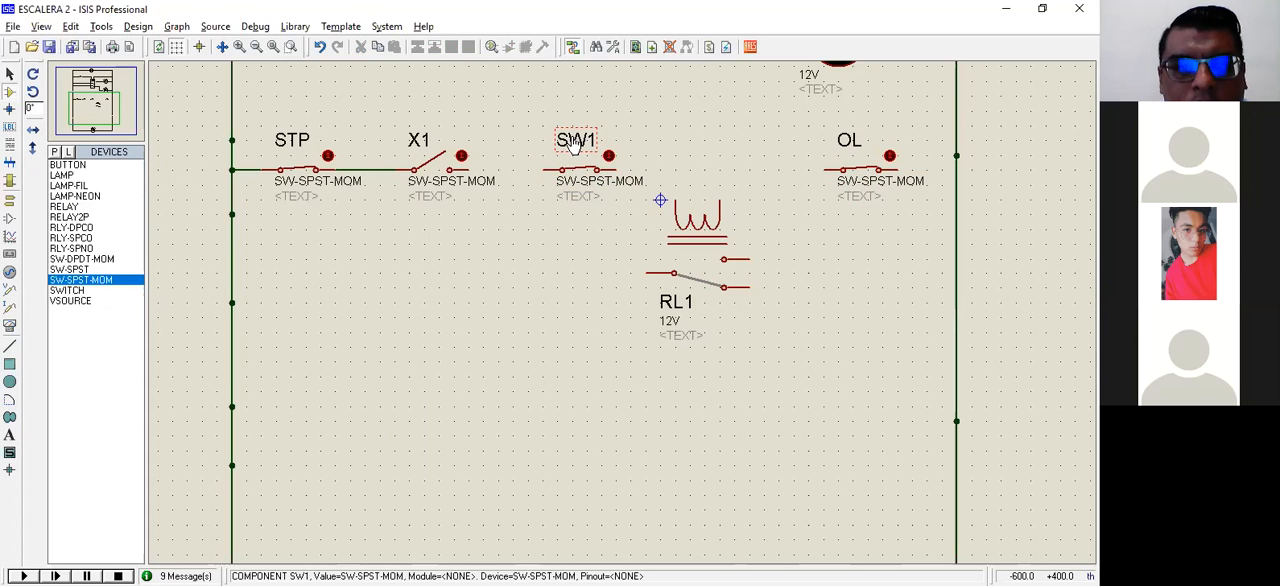
pyautogui.doubleClick(574, 143)
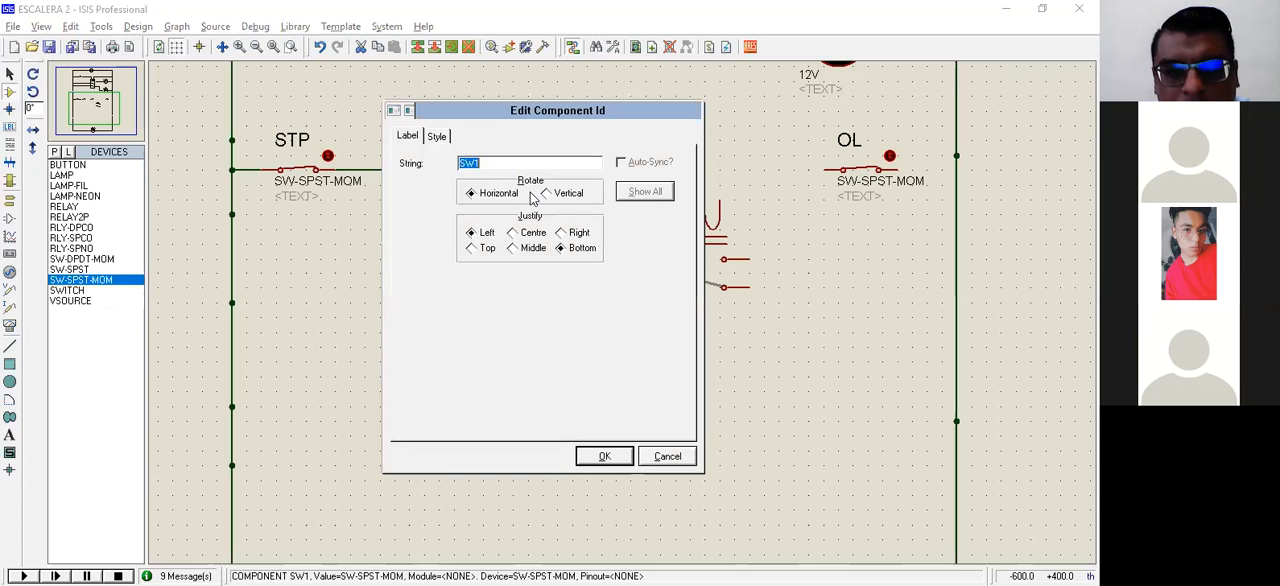
pyautogui.write('M2')
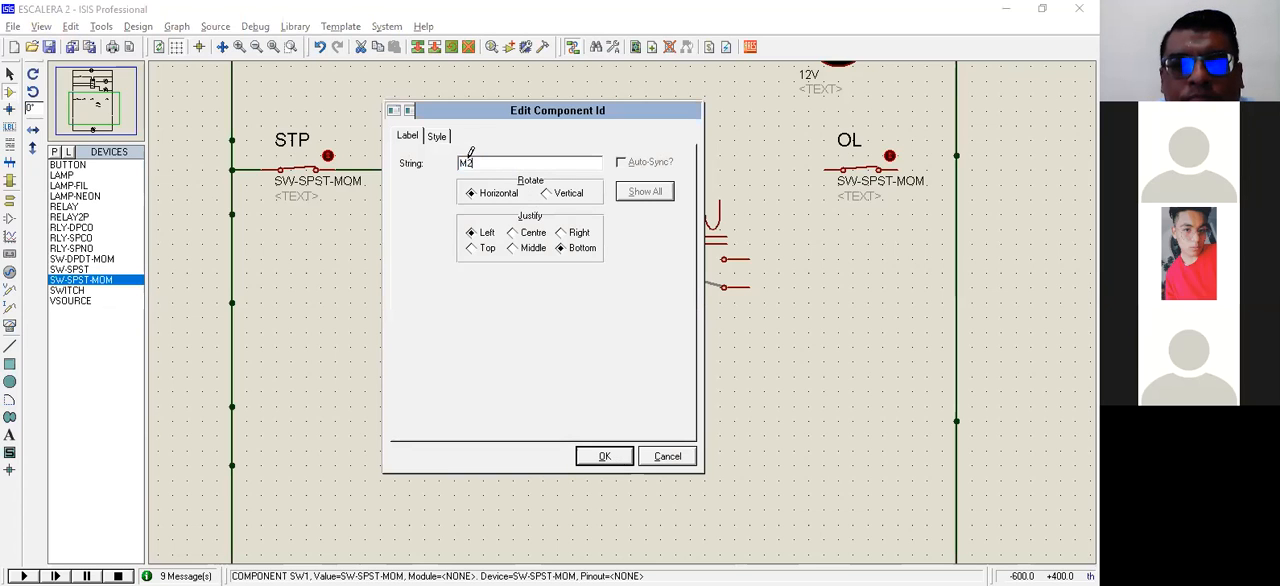
pyautogui.press('Return')
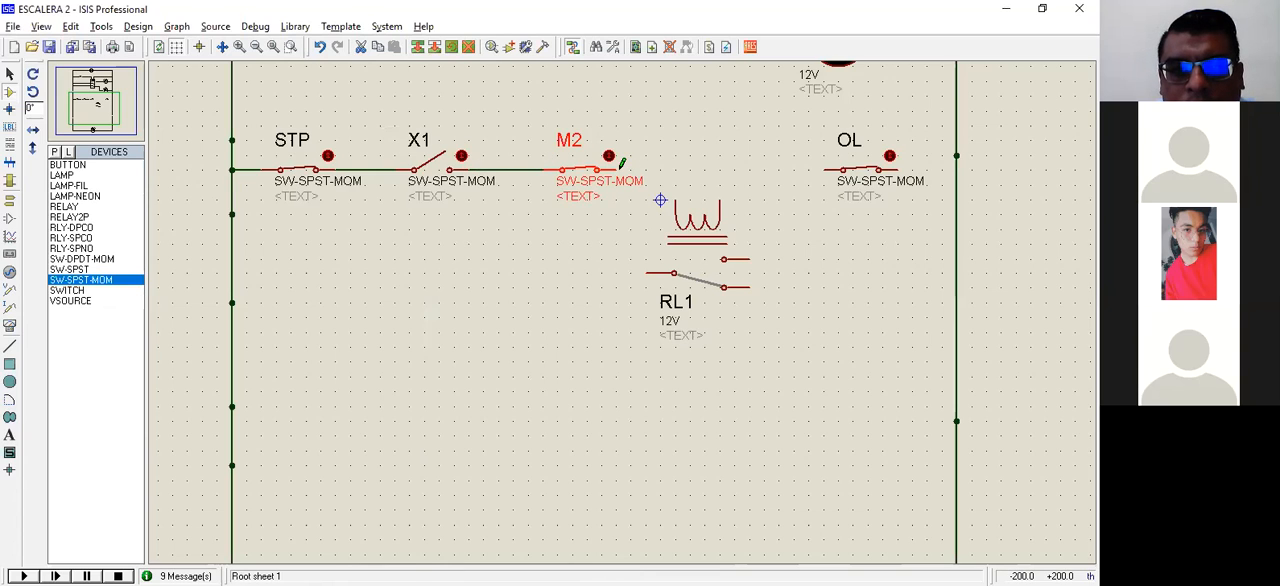
# Step: Wire M2 to the relay coil, the coil's other terminal to OL, and OL to the right rail
pyautogui.click(617, 170)
pyautogui.click(676, 200)
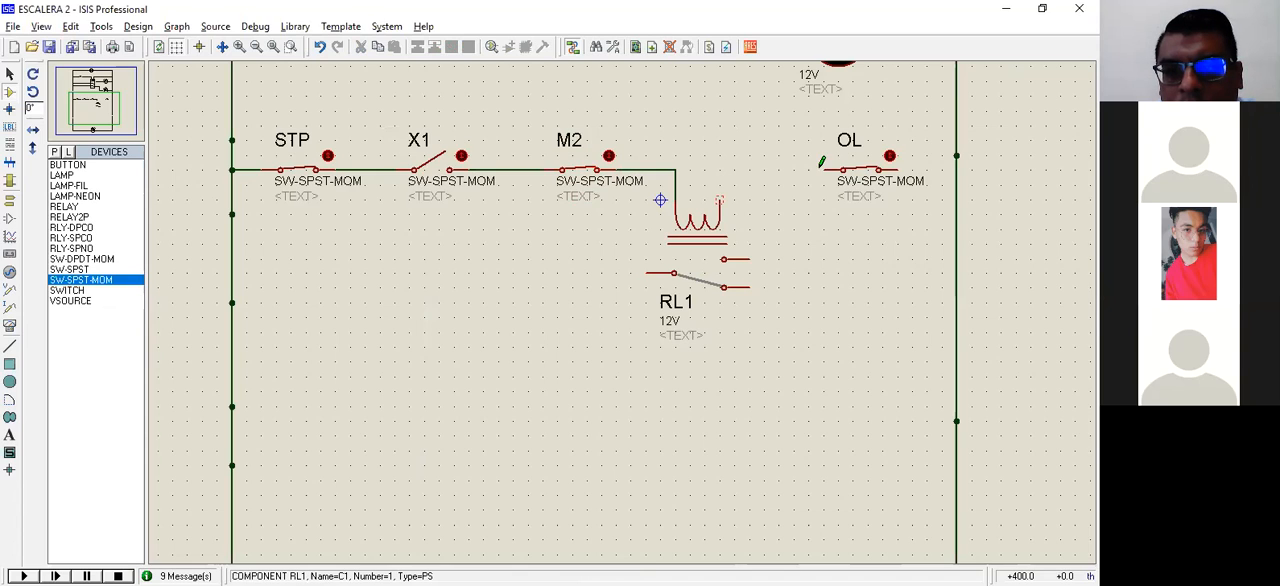
pyautogui.click(897, 170)
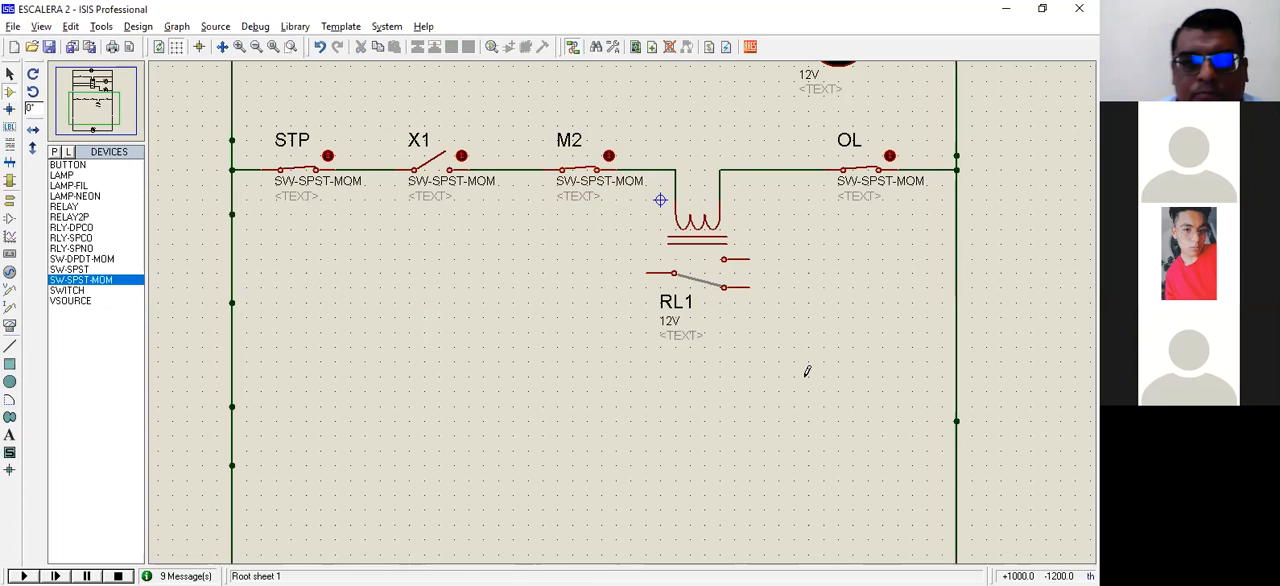
# Step: Rename the new relay below the rung as M1
pyautogui.doubleClick(678, 303)
pyautogui.write('M')
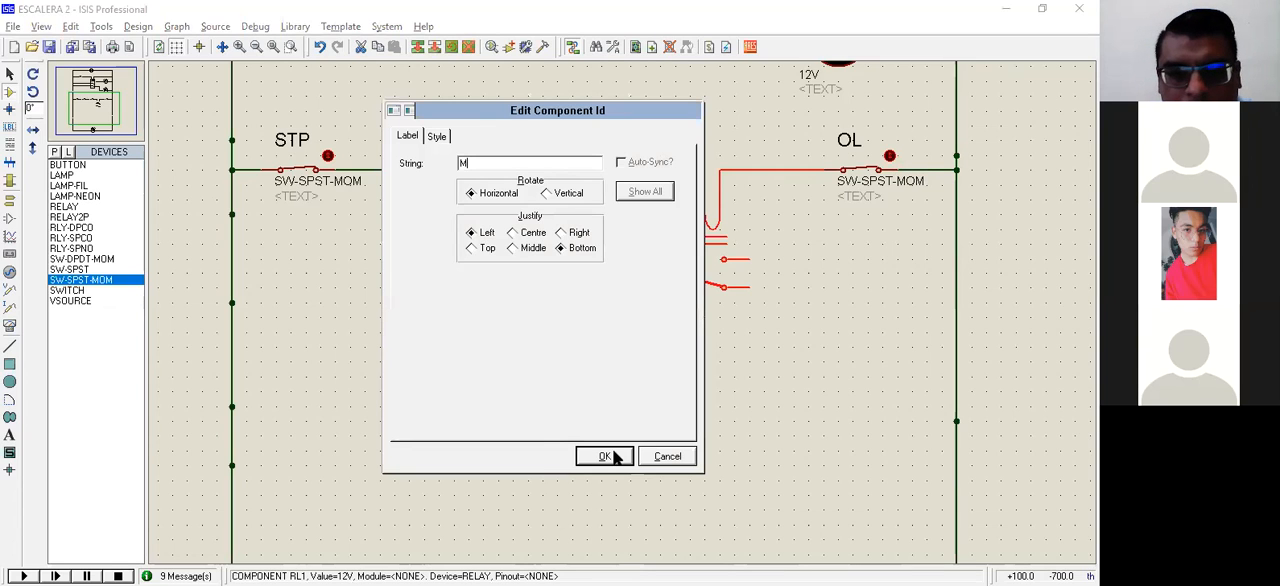
pyautogui.write('1')
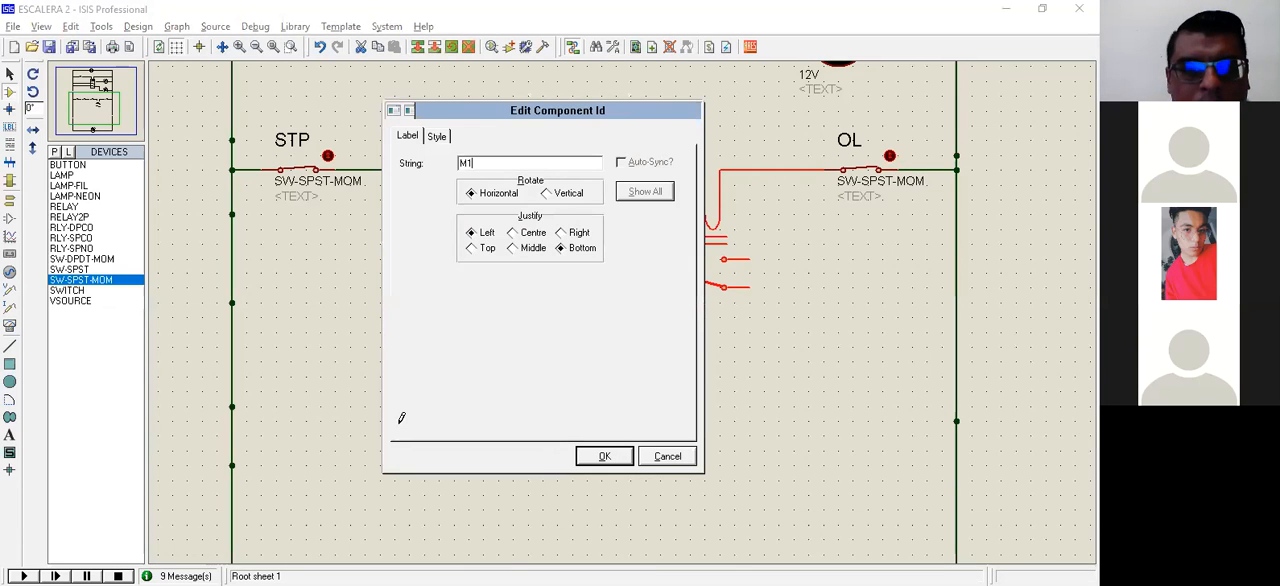
pyautogui.press('Return')
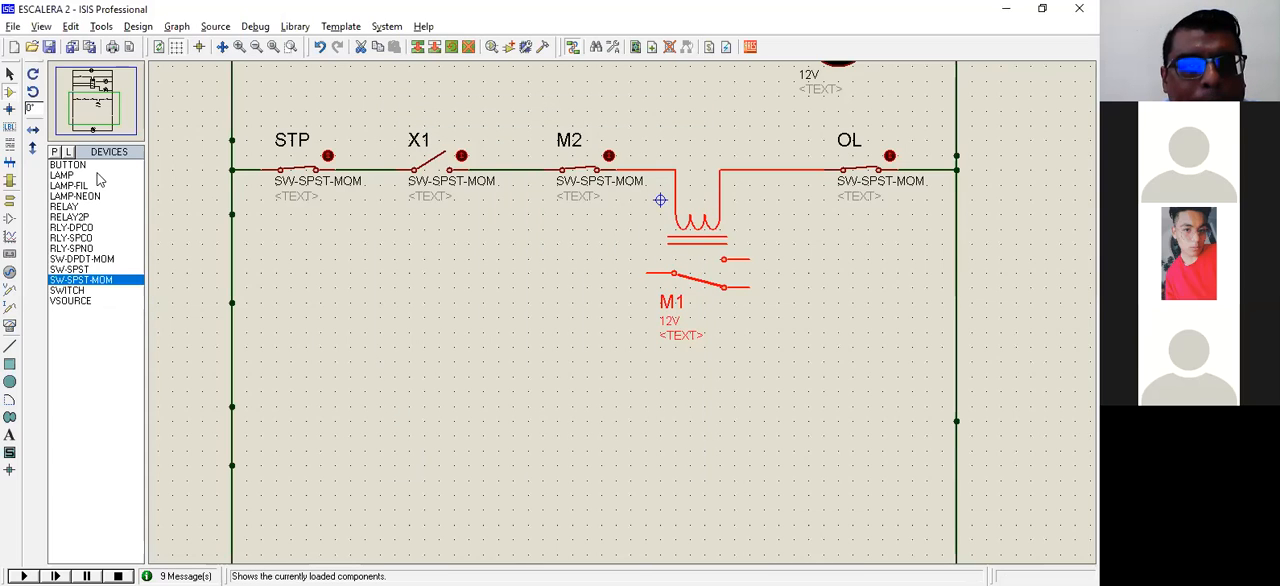
# Step: Rename switch X1 on the relay M1 rung as FWD
pyautogui.doubleClick(420, 147)
pyautogui.write('FWD')
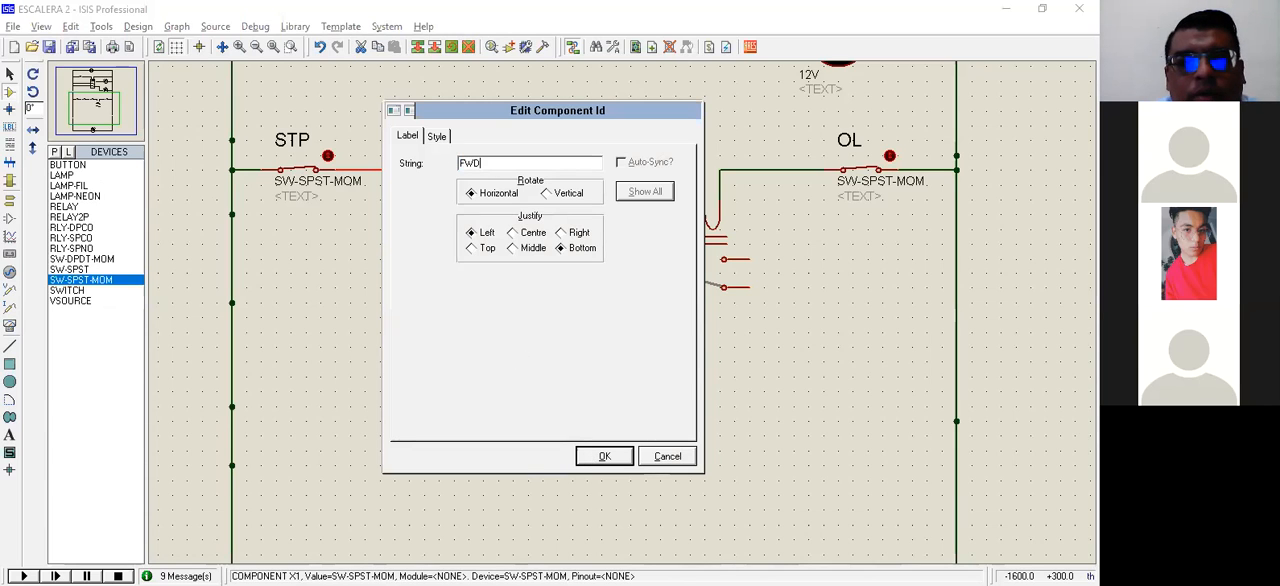
pyautogui.press('Return')
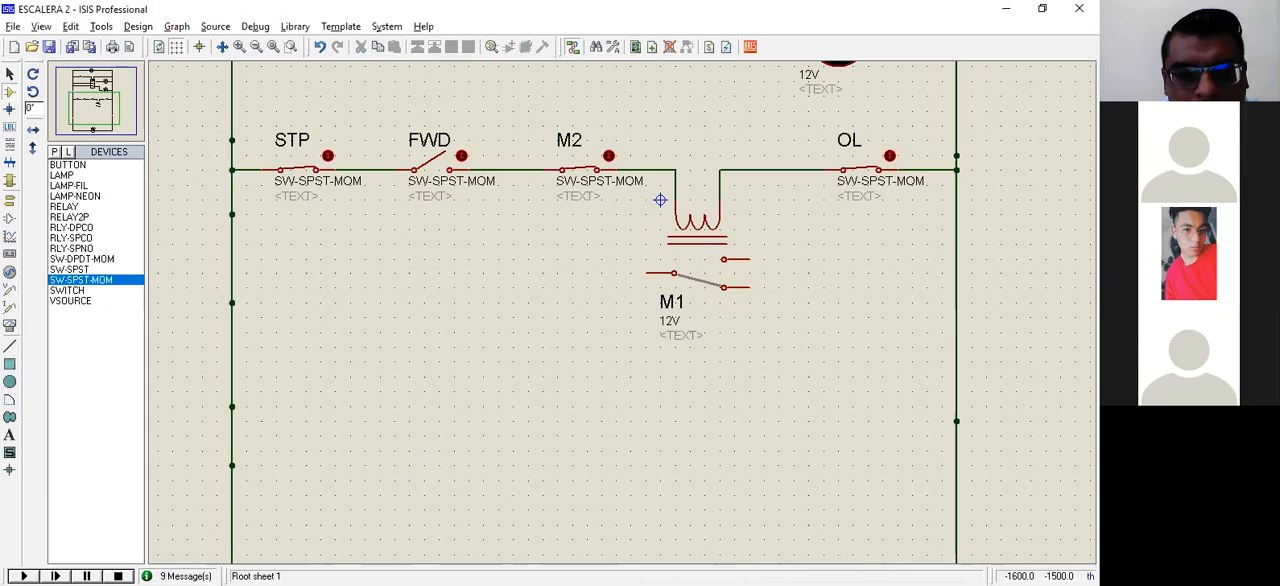
# Step: Place an open SW-SPST-MOM switch below FWD, under the first rung, and label it REV
pyautogui.click(454, 436)
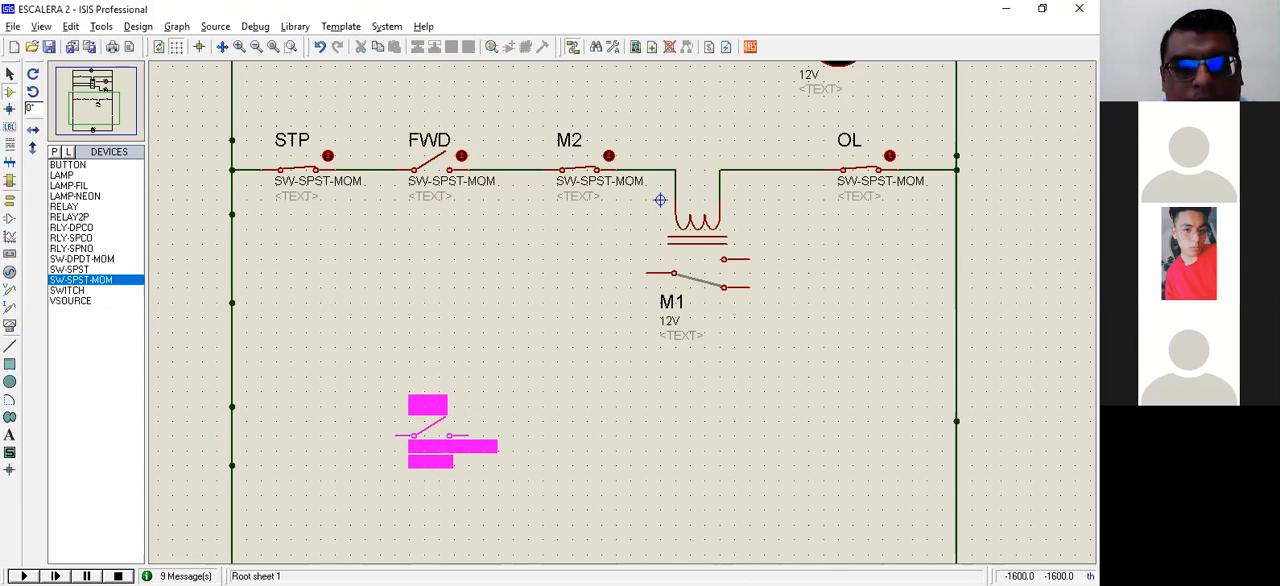
pyautogui.click(433, 416)
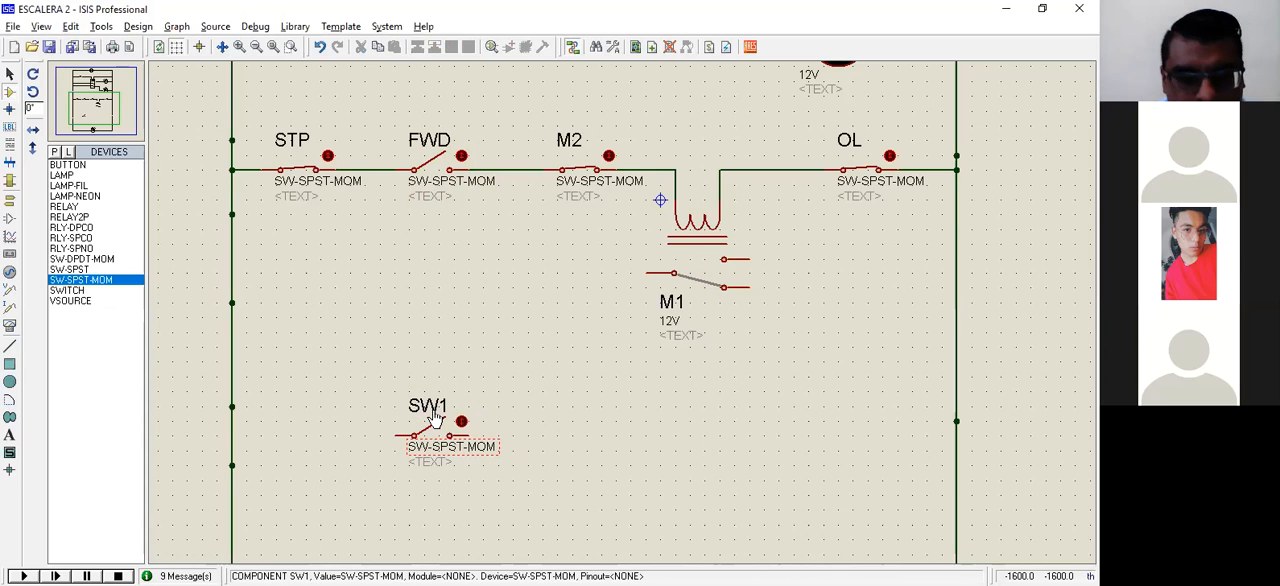
pyautogui.doubleClick(433, 416)
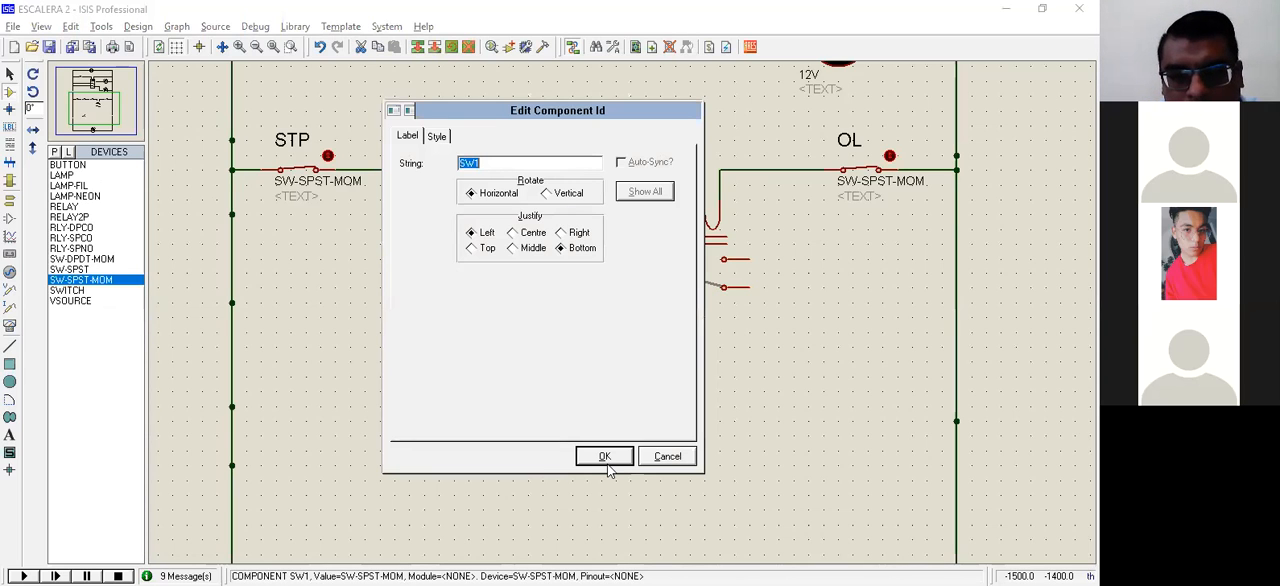
pyautogui.write('REV')
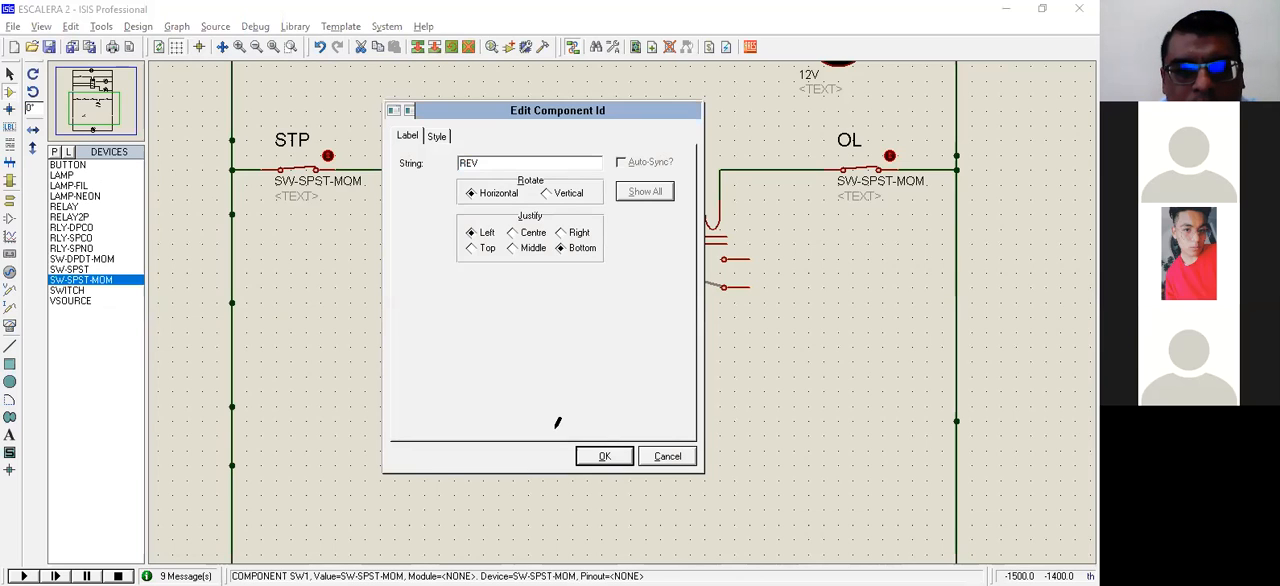
pyautogui.press('Return')
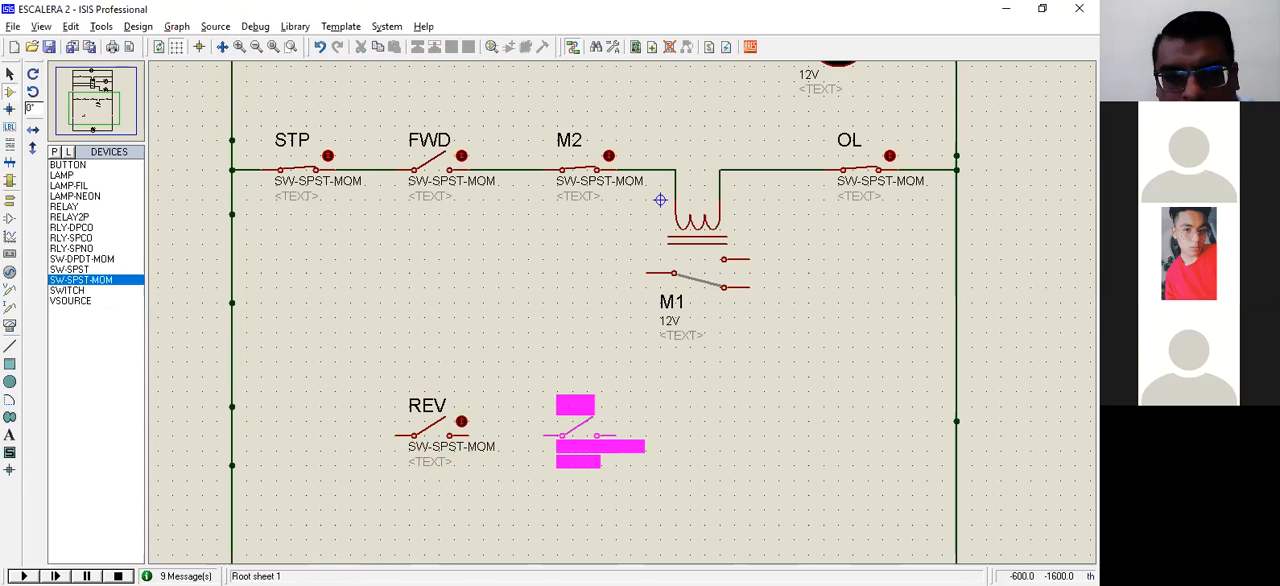
# Step: Place a closed SW-SPST-MOM switch to the right of REV and label it M1
pyautogui.click(581, 418)
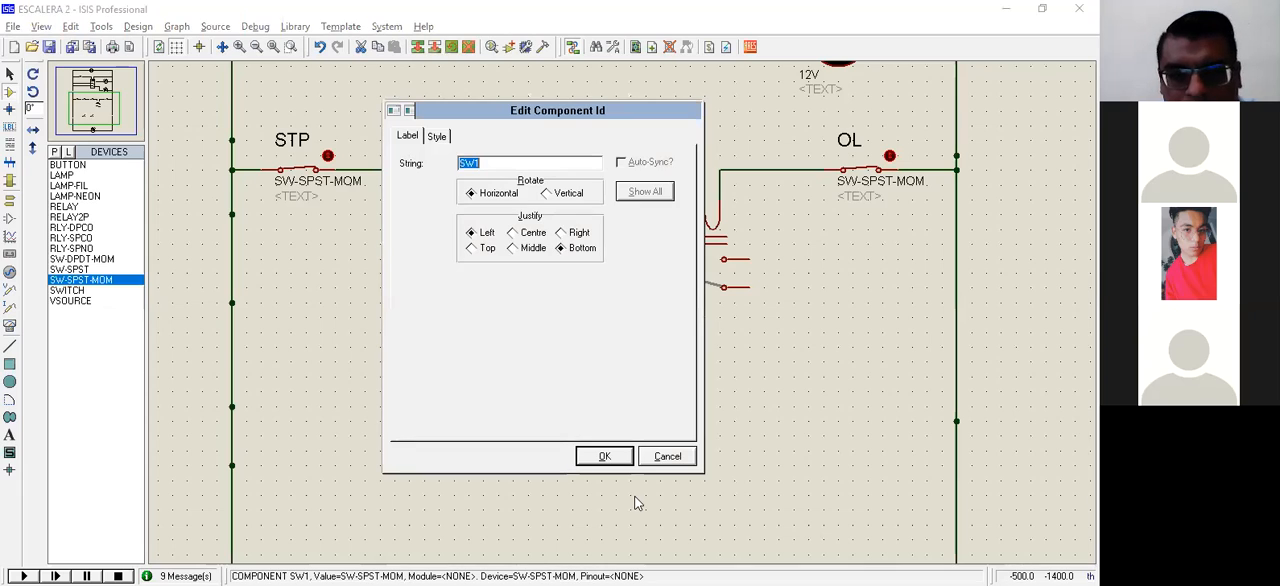
pyautogui.write('M1')
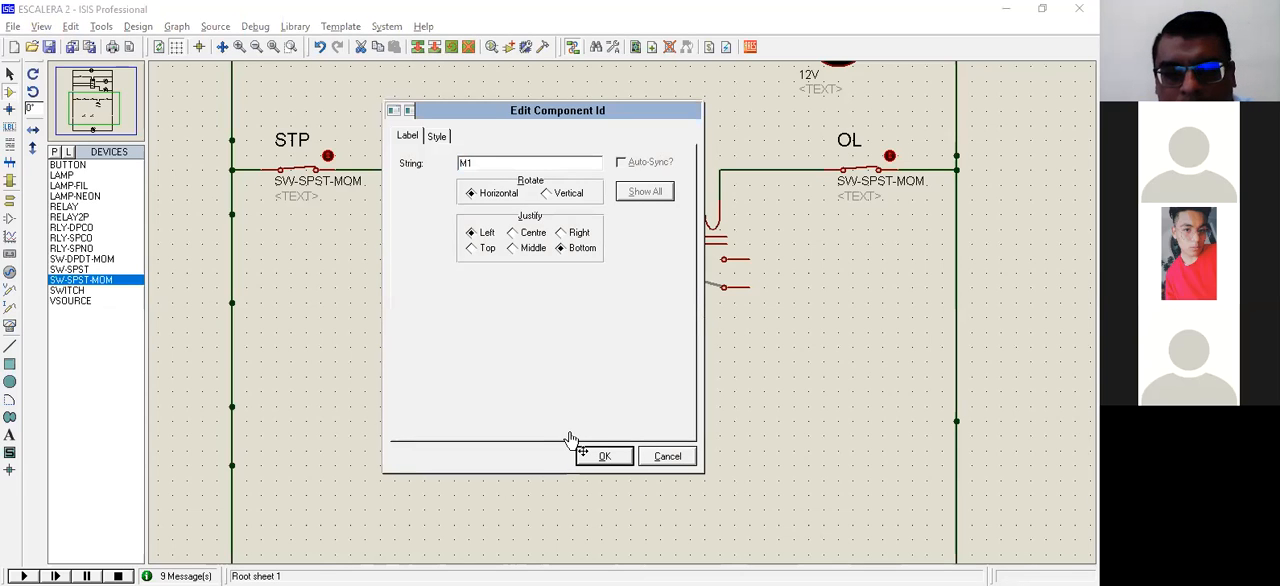
pyautogui.click(596, 456)
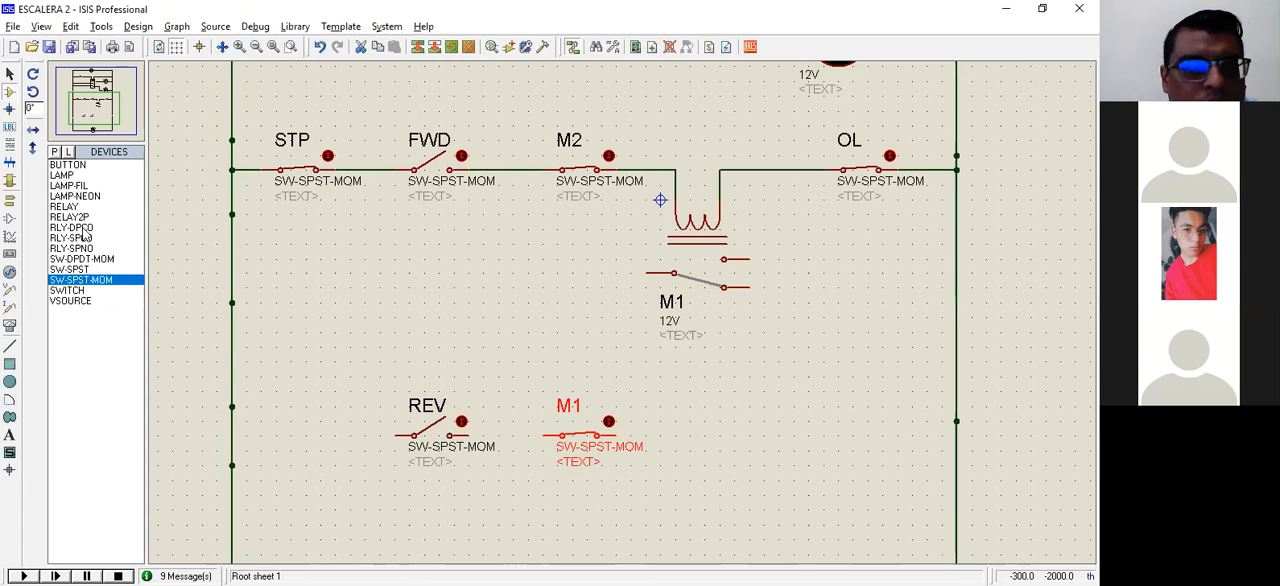
# Step: Place a RELAY after the M1 contact on the REV rung, with its coil slightly below the rung line
pyautogui.click(95, 108)
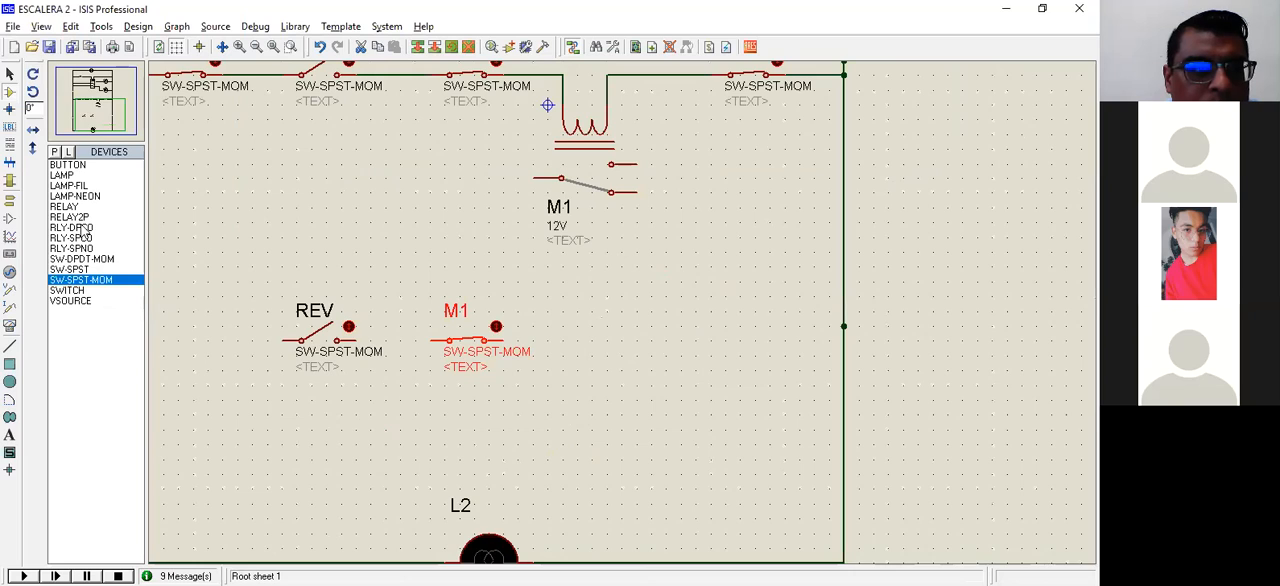
pyautogui.click(84, 227)
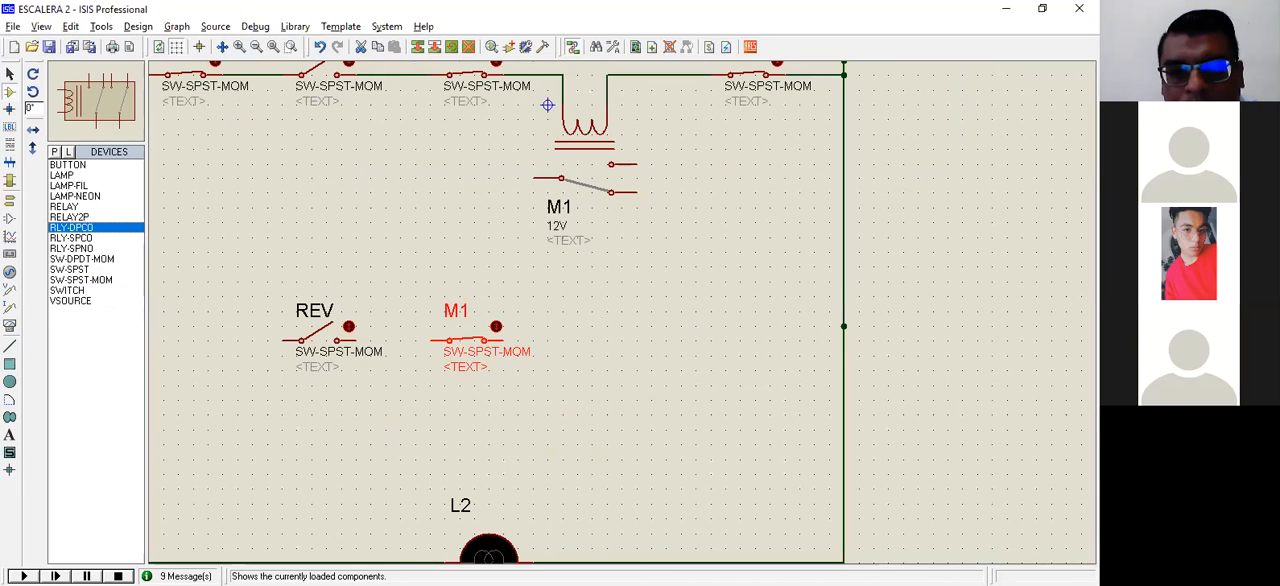
pyautogui.click(66, 207)
pyautogui.click(636, 341)
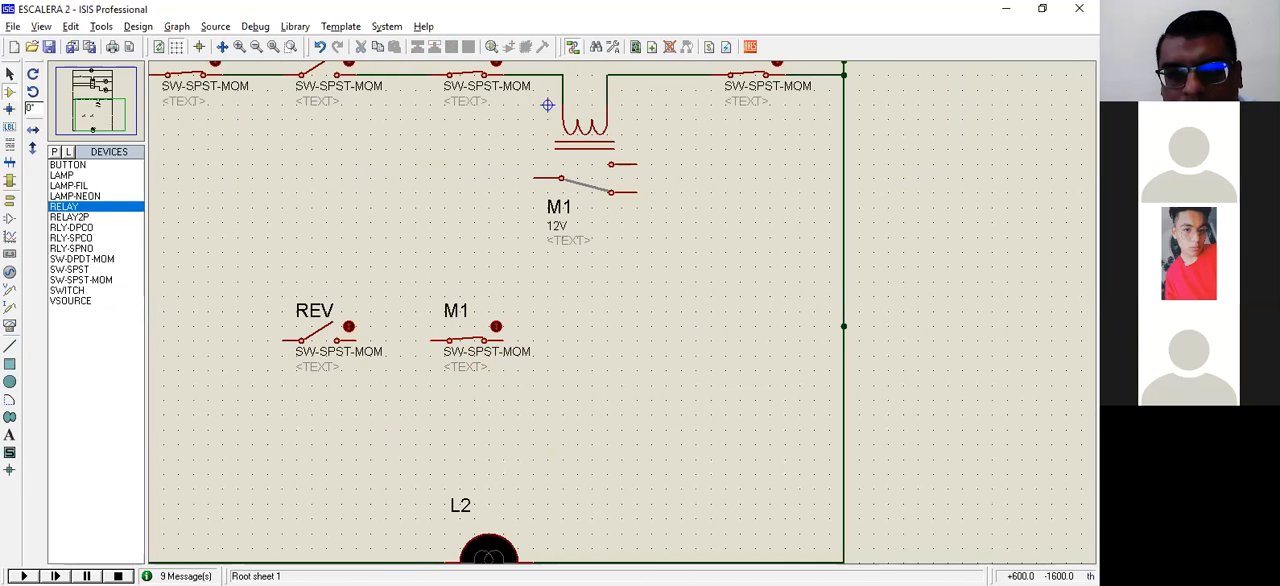
pyautogui.click(637, 342)
pyautogui.moveTo(637, 342); pyautogui.dragTo(607, 386)
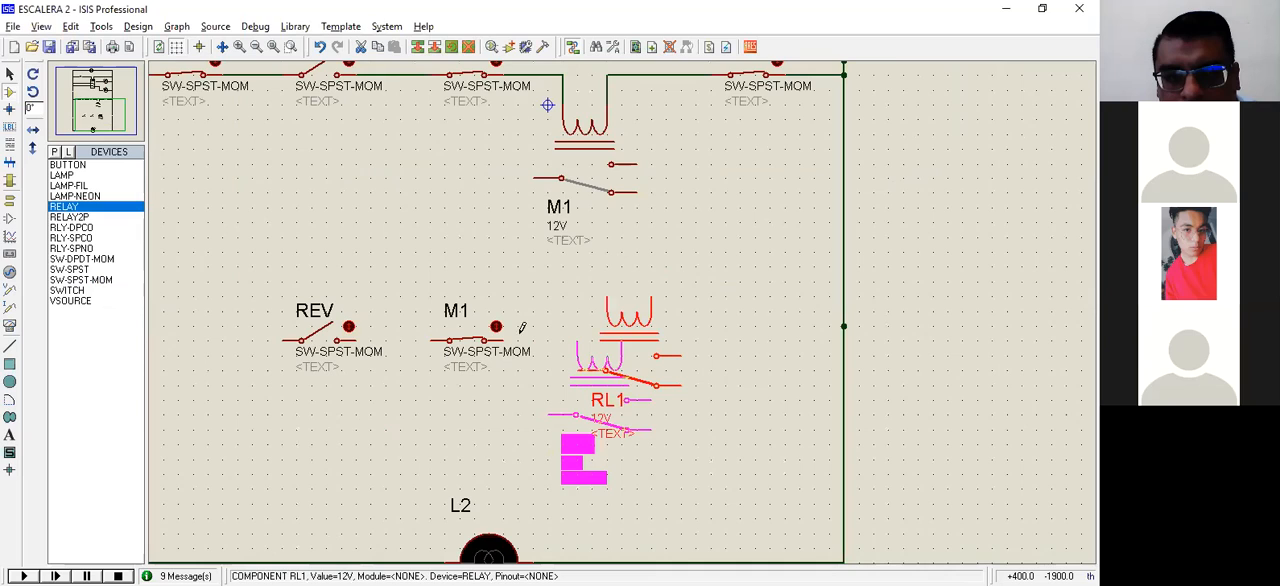
pyautogui.moveTo(80, 217); pyautogui.dragTo(82, 220)
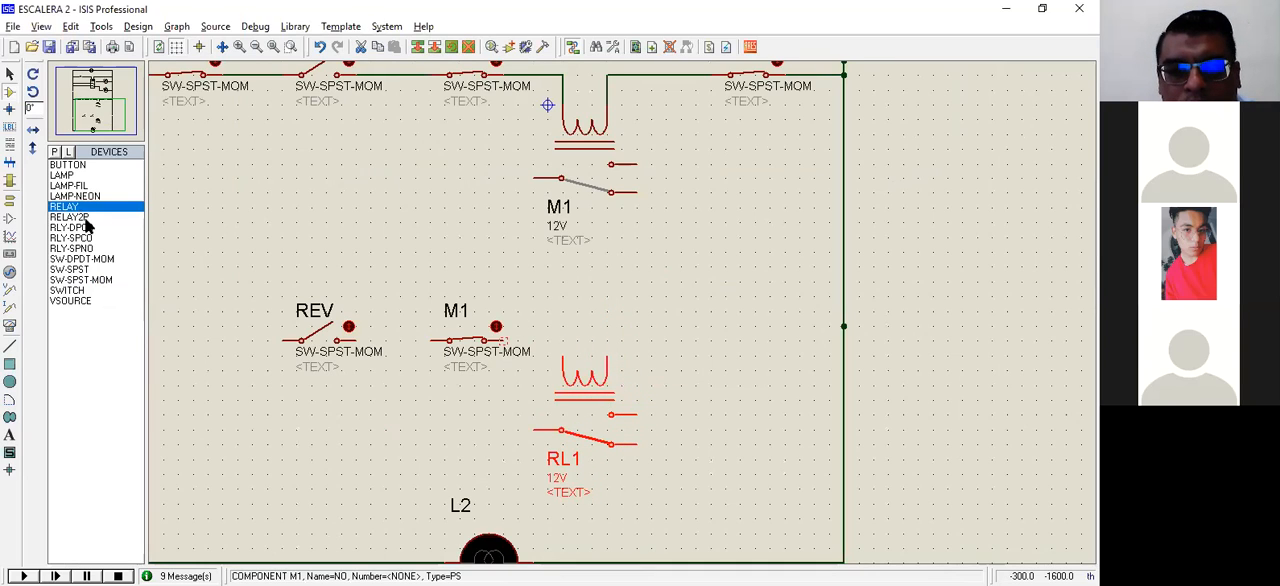
# Step: Wire the M1 contact to the new relay's coil and the coil's other terminal to the wire just before OL
pyautogui.click(612, 360)
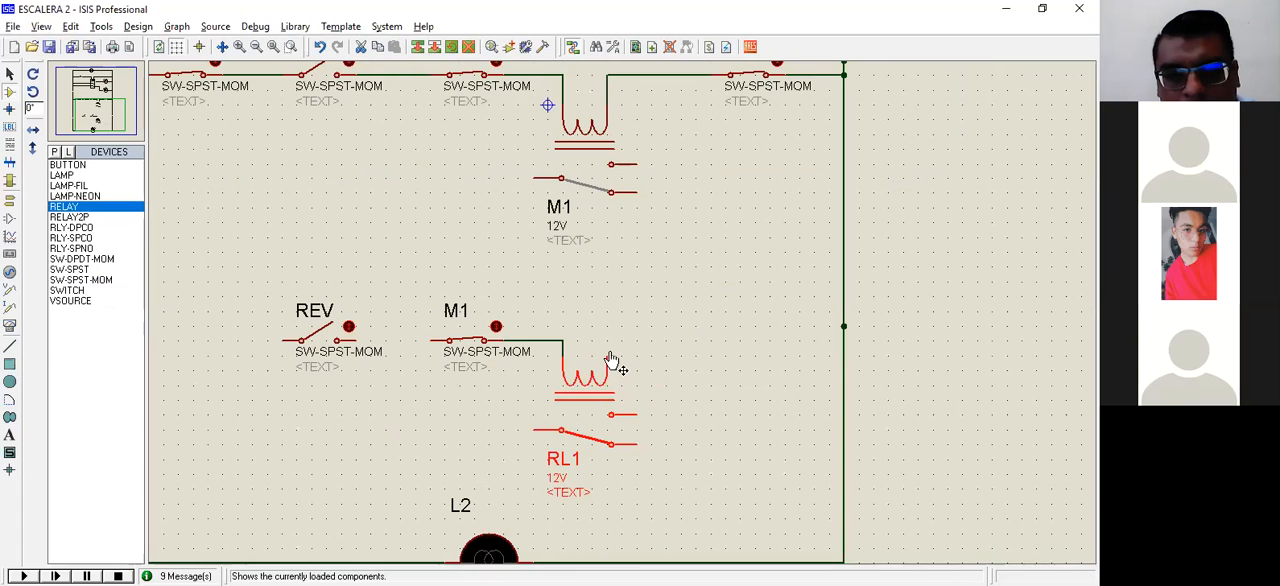
pyautogui.click(608, 352)
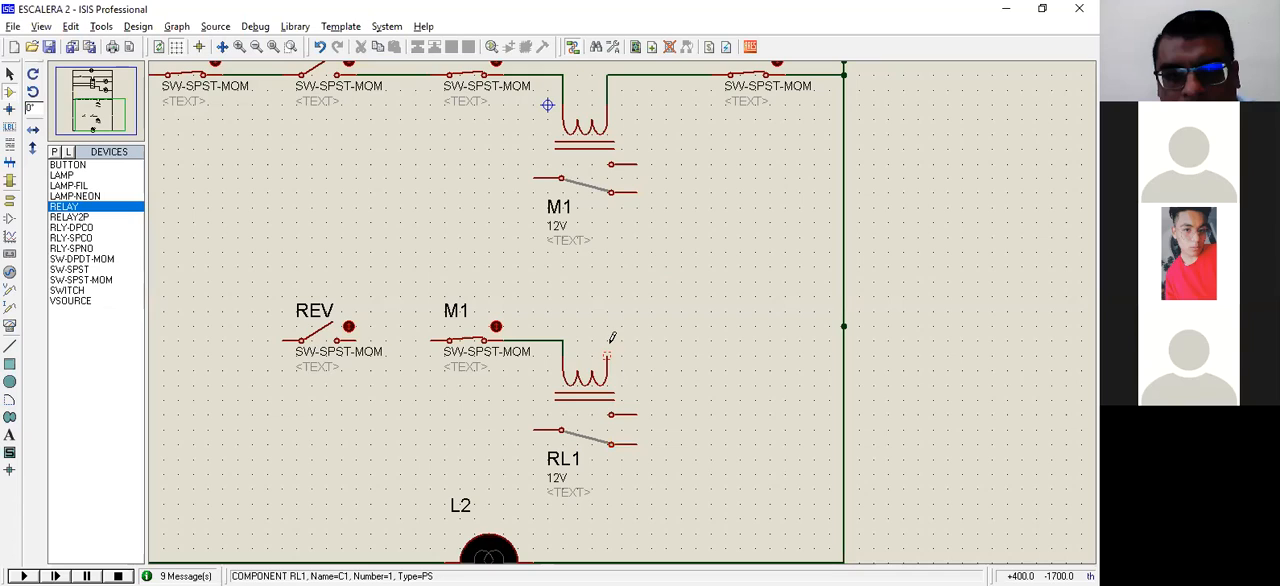
pyautogui.click(680, 73)
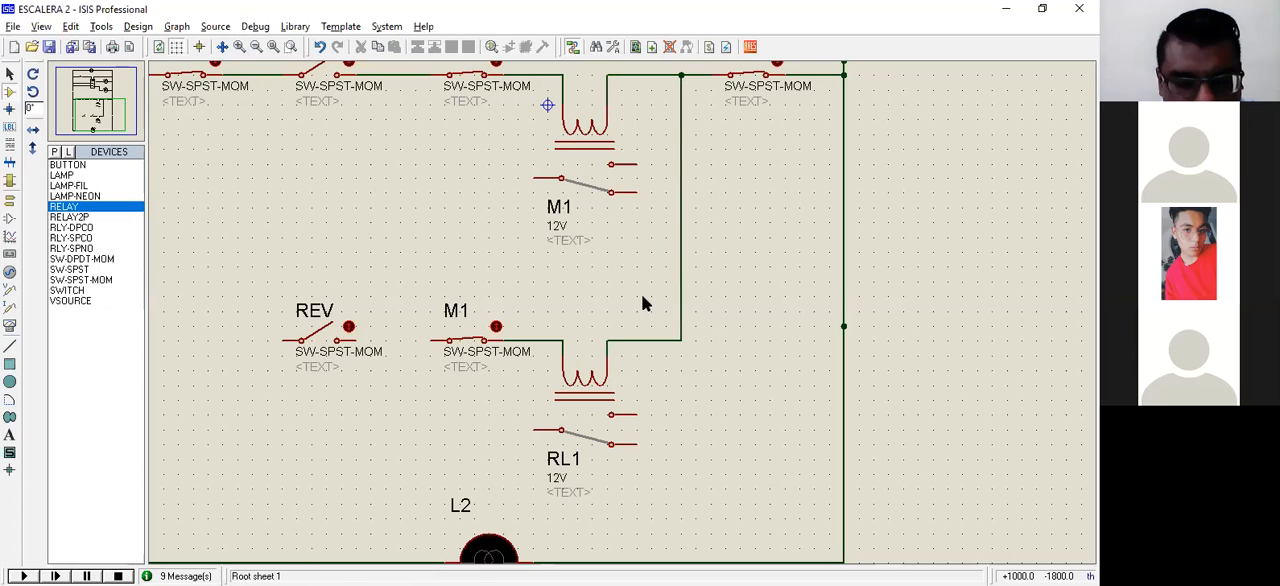
# Step: Rename the relay on the REV rung as M2, and wire REV to the M1 contact and the node between STP and FWD
pyautogui.doubleClick(562, 460)
pyautogui.write('M2')
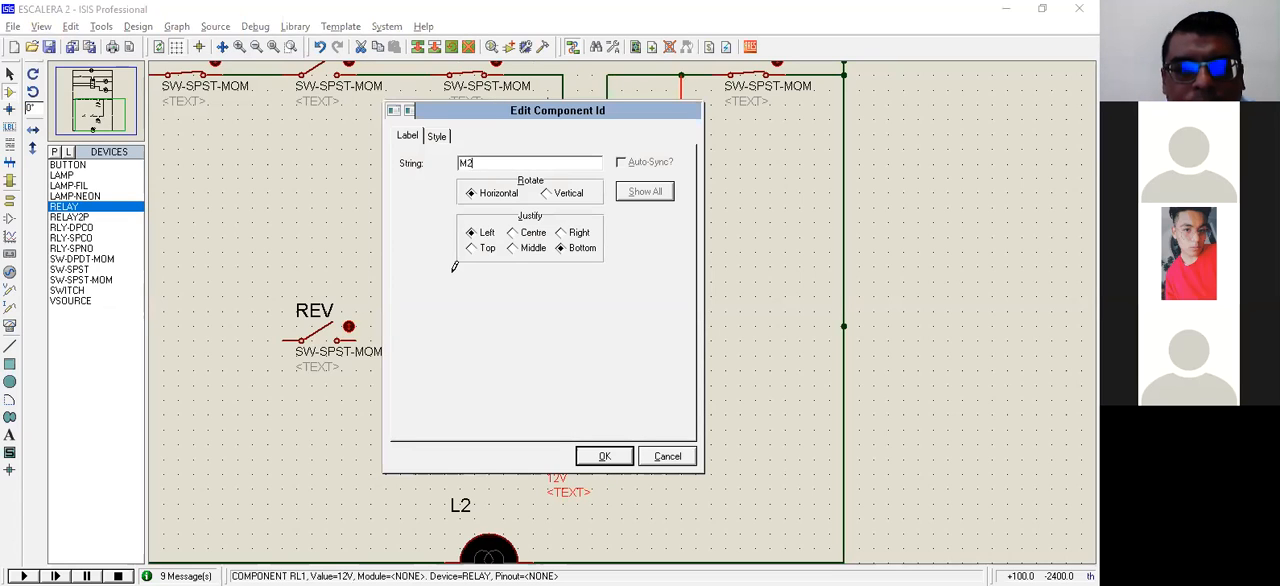
pyautogui.press('Return')
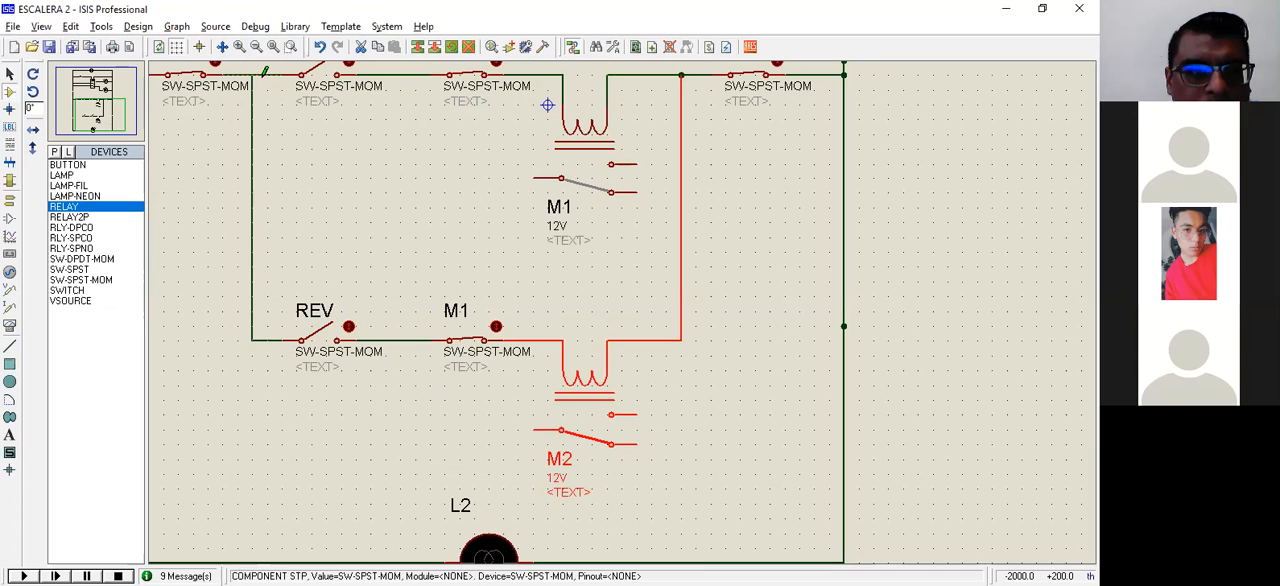
pyautogui.click(266, 74)
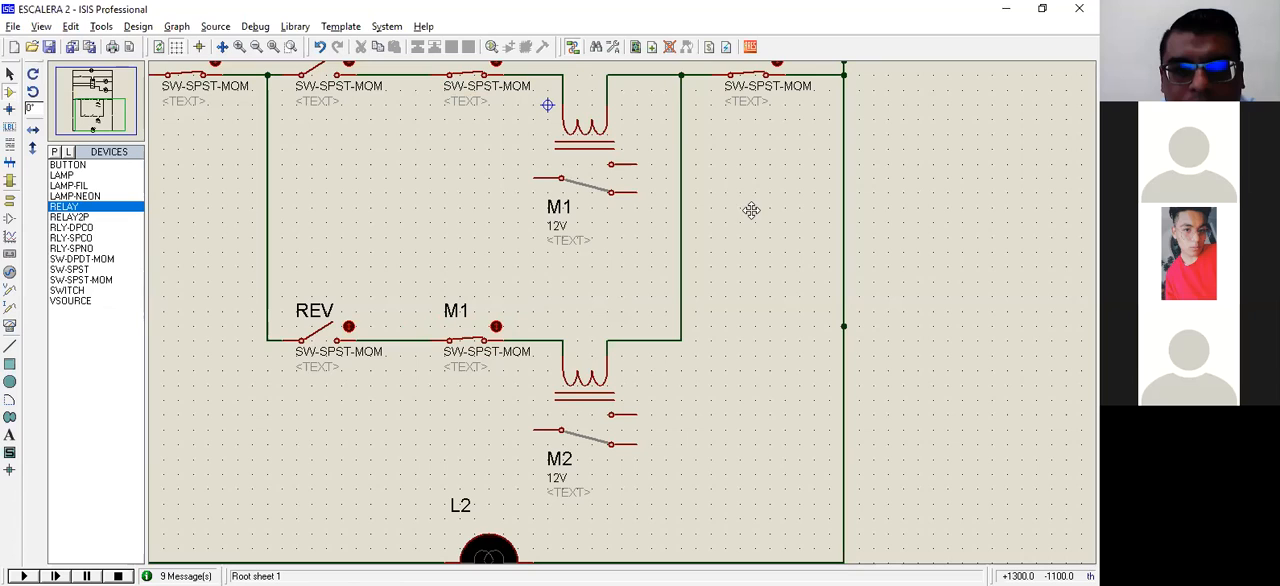
# Step: Place two open SW-SPST-MOM switches, one directly below FWD and one directly below REV
pyautogui.middleClick(192, 175)
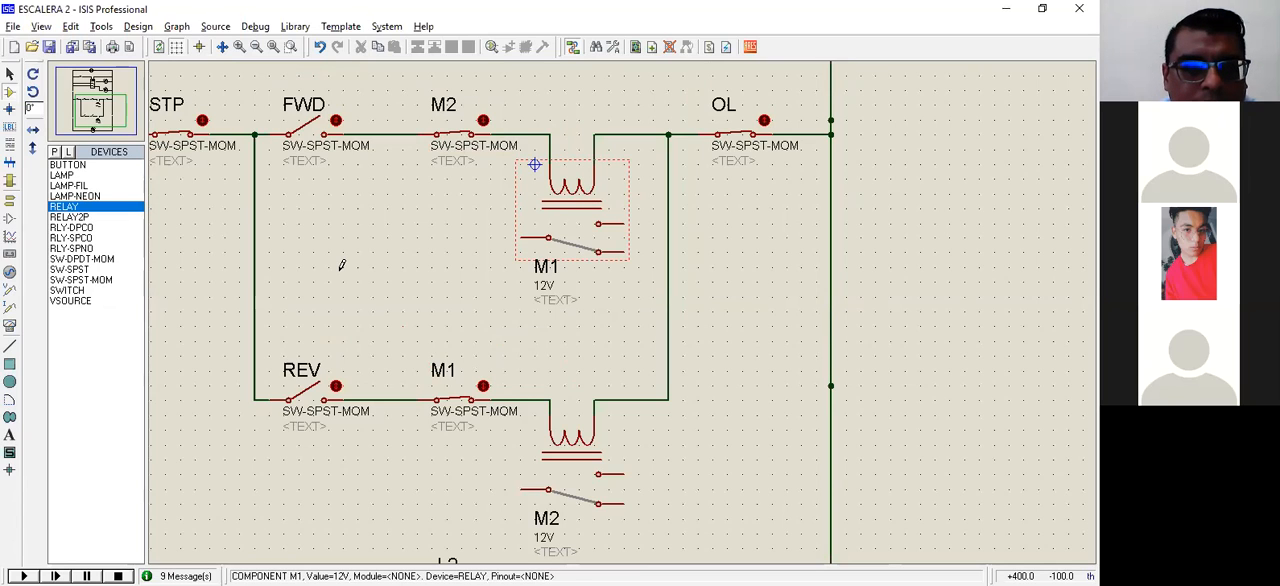
pyautogui.click(69, 187)
pyautogui.click(70, 229)
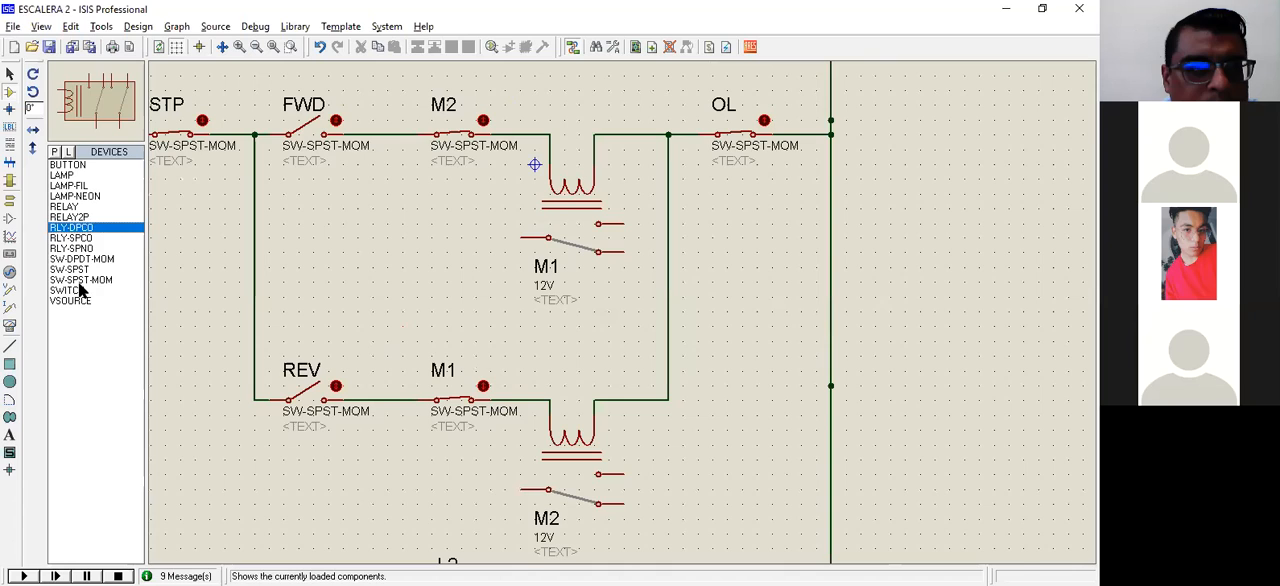
pyautogui.click(80, 281)
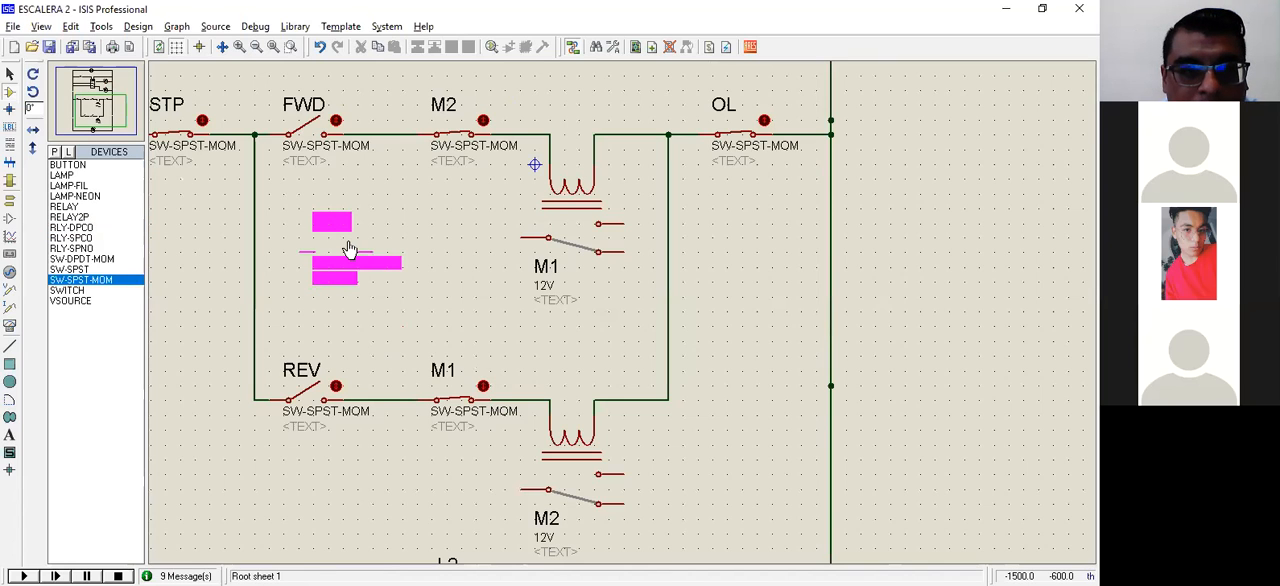
pyautogui.click(304, 236)
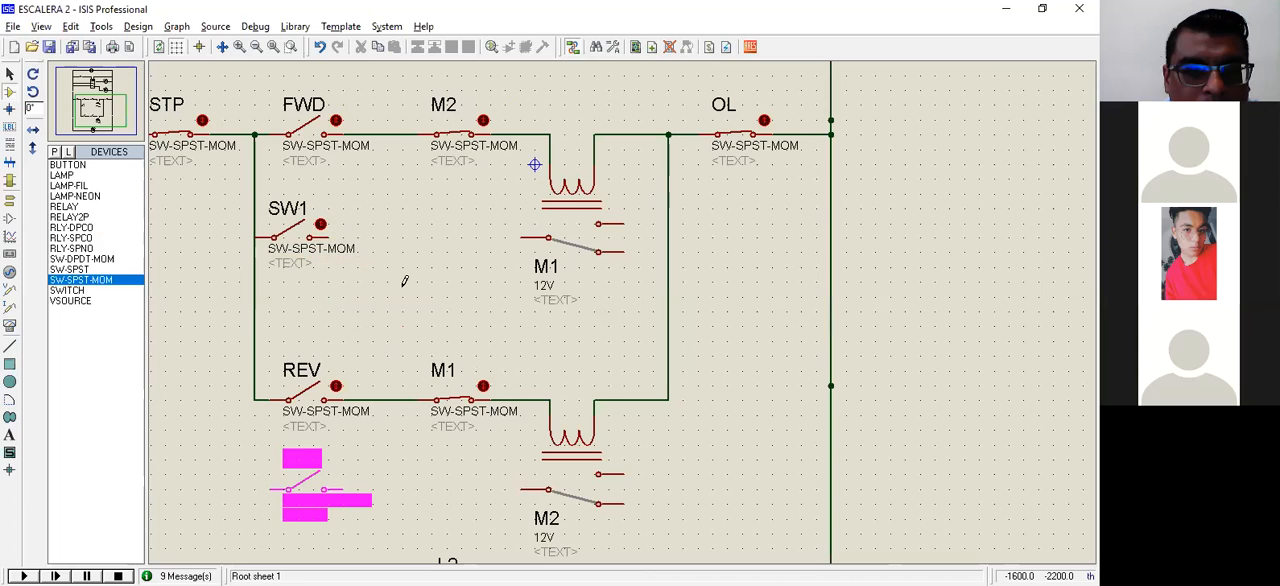
pyautogui.click(298, 489)
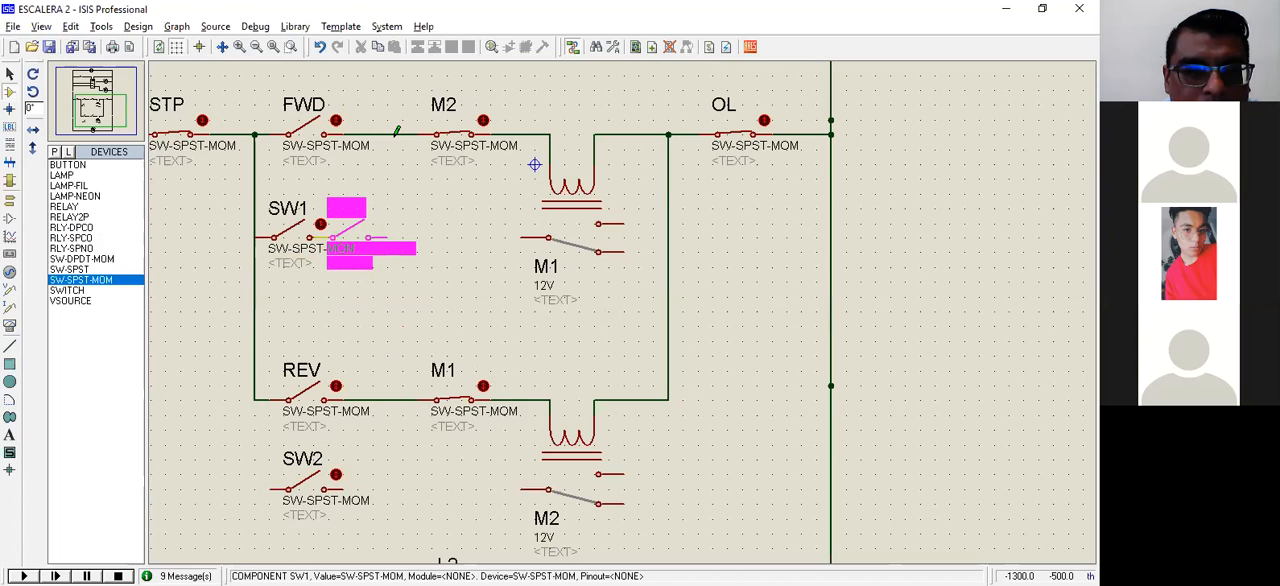
pyautogui.press('Escape')
# Step: Wire the two new switches in parallel with FWD and REV as holding contacts
pyautogui.click(328, 237)
pyautogui.click(402, 237)
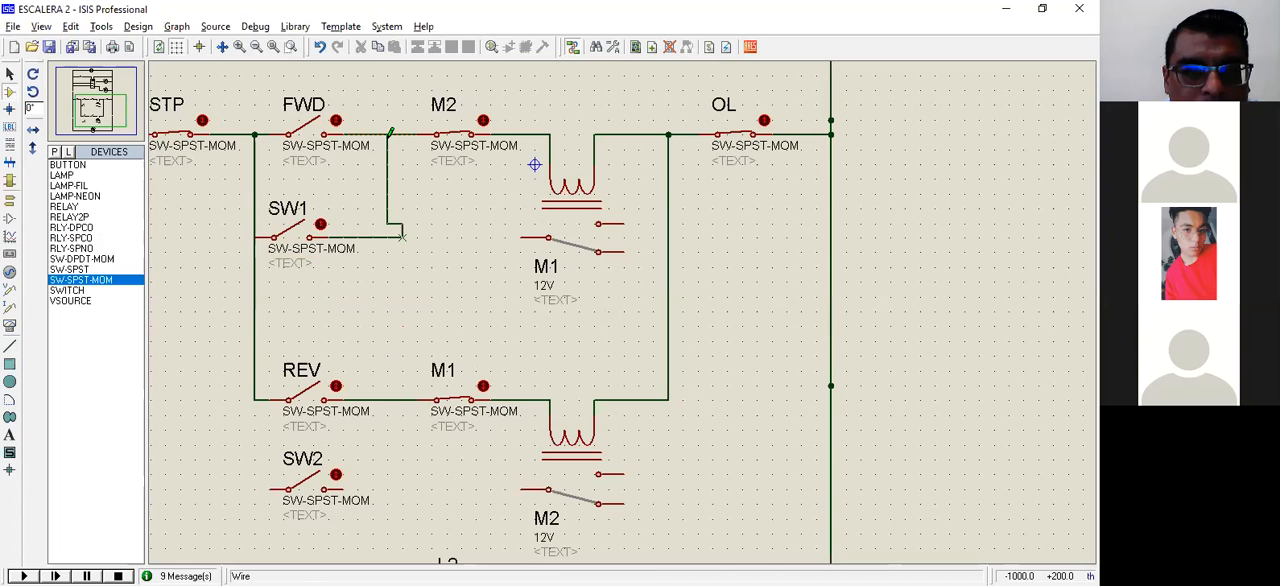
pyautogui.click(389, 134)
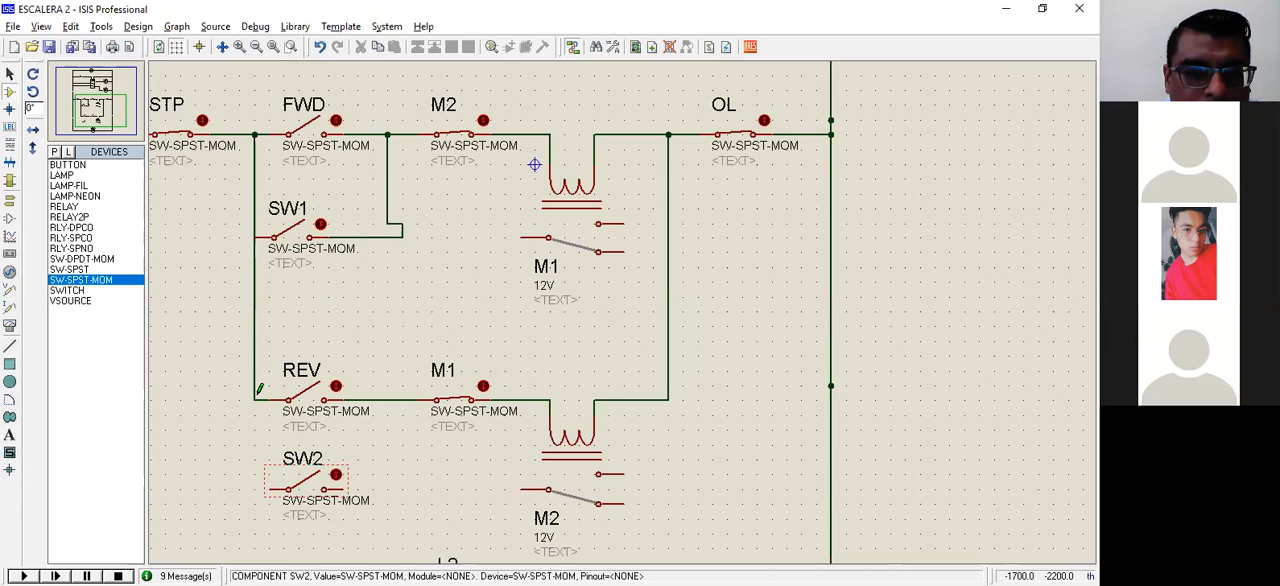
pyautogui.click(352, 482)
pyautogui.click(348, 486)
pyautogui.click(402, 399)
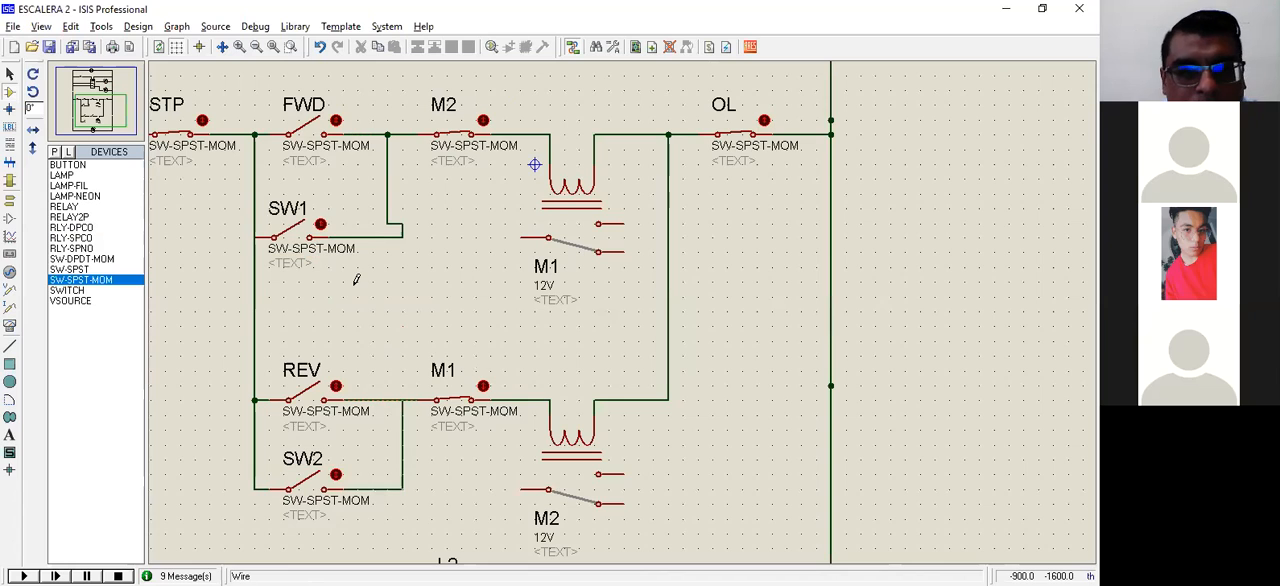
# Step: Rename the holding switch below FWD as M1 and the one below REV as M2
pyautogui.doubleClick(300, 223)
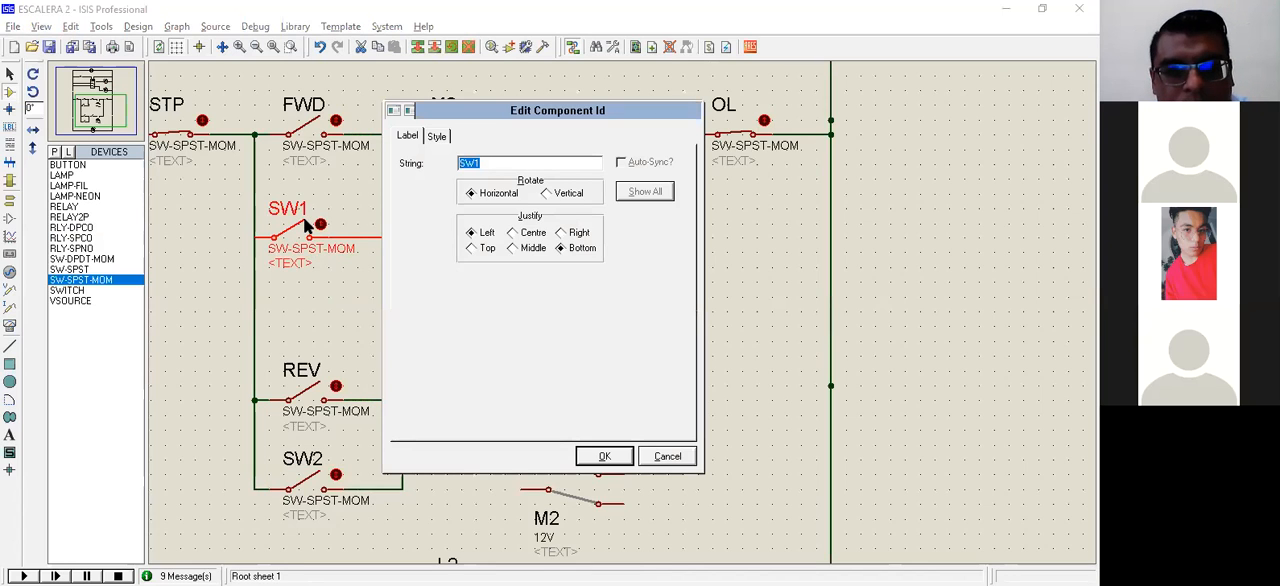
pyautogui.write('M1')
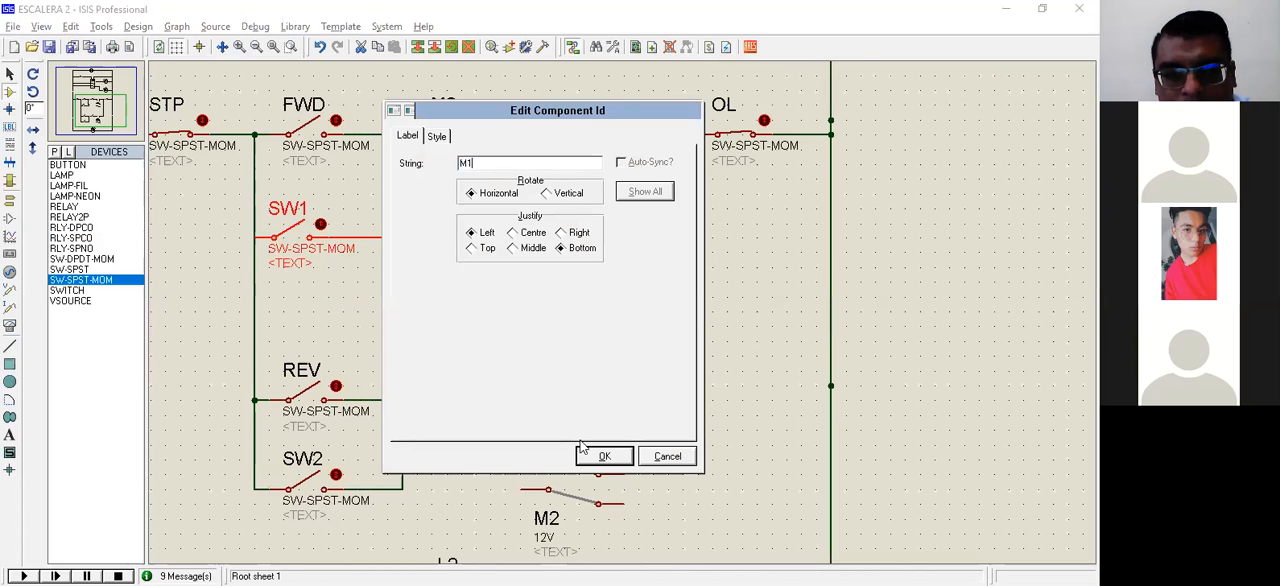
pyautogui.press('Return')
pyautogui.doubleClick(306, 462)
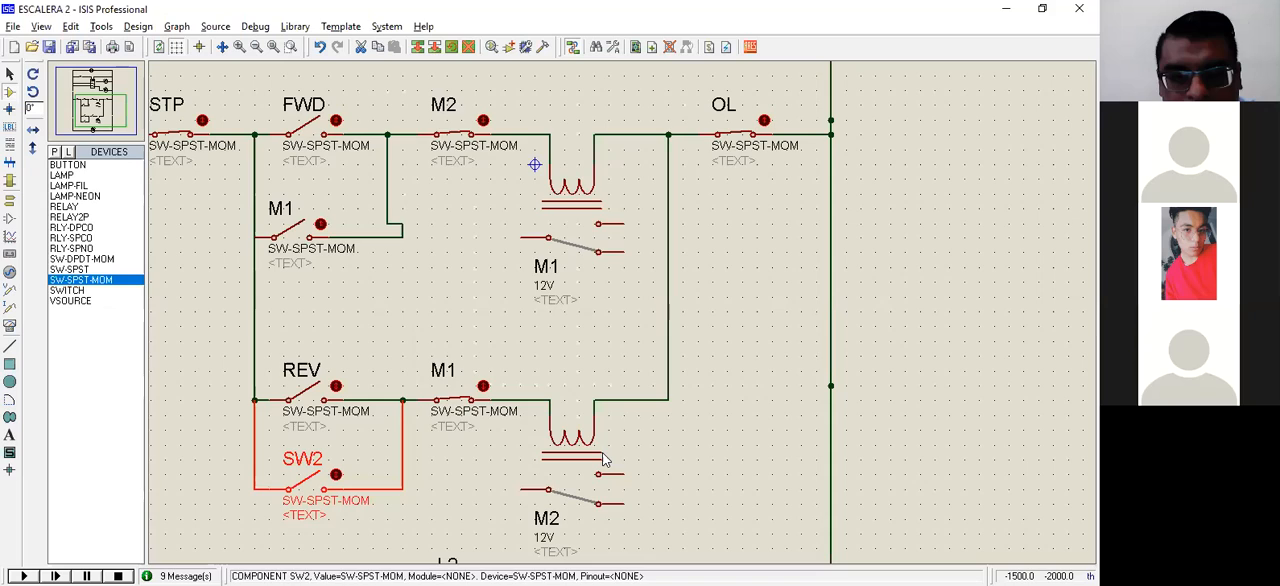
pyautogui.write('M2')
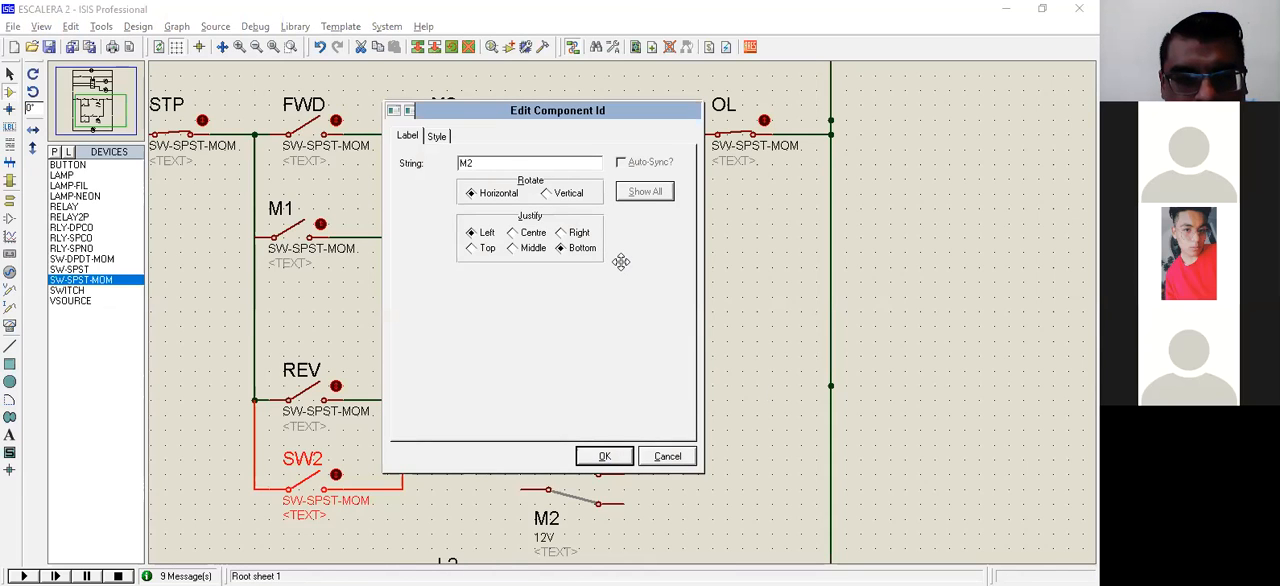
pyautogui.press('Return')
# Step: Try to place a RELAY2P over relay M1 on the FWD rung
pyautogui.scroll(-1, 621, 262)
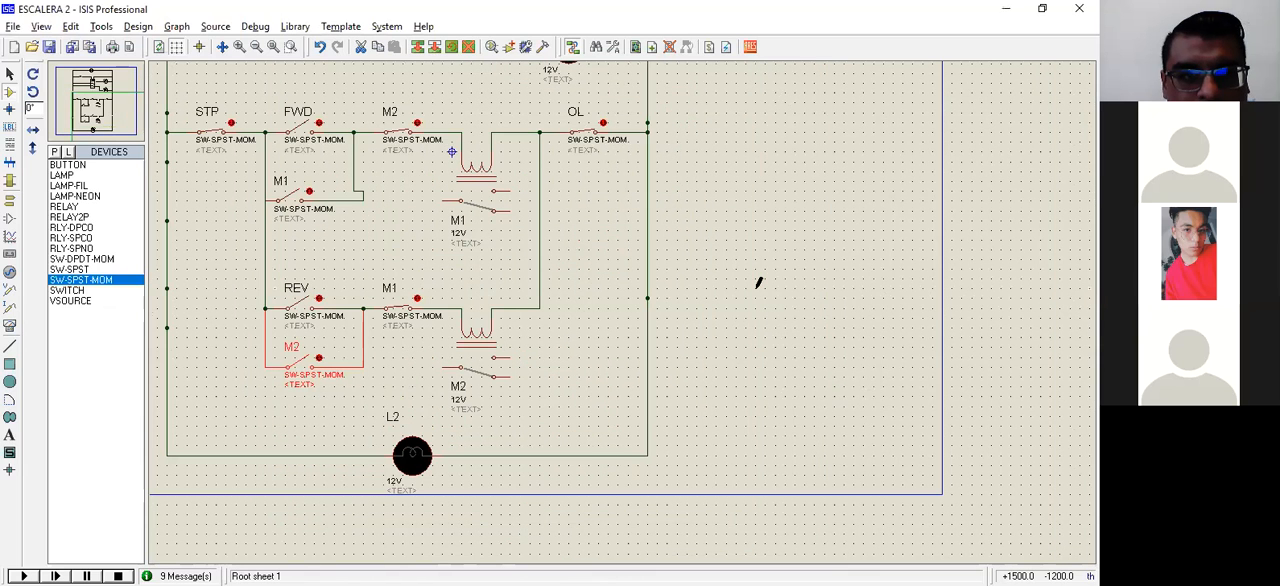
pyautogui.scroll(1, 757, 283)
pyautogui.scroll(-1, 757, 283)
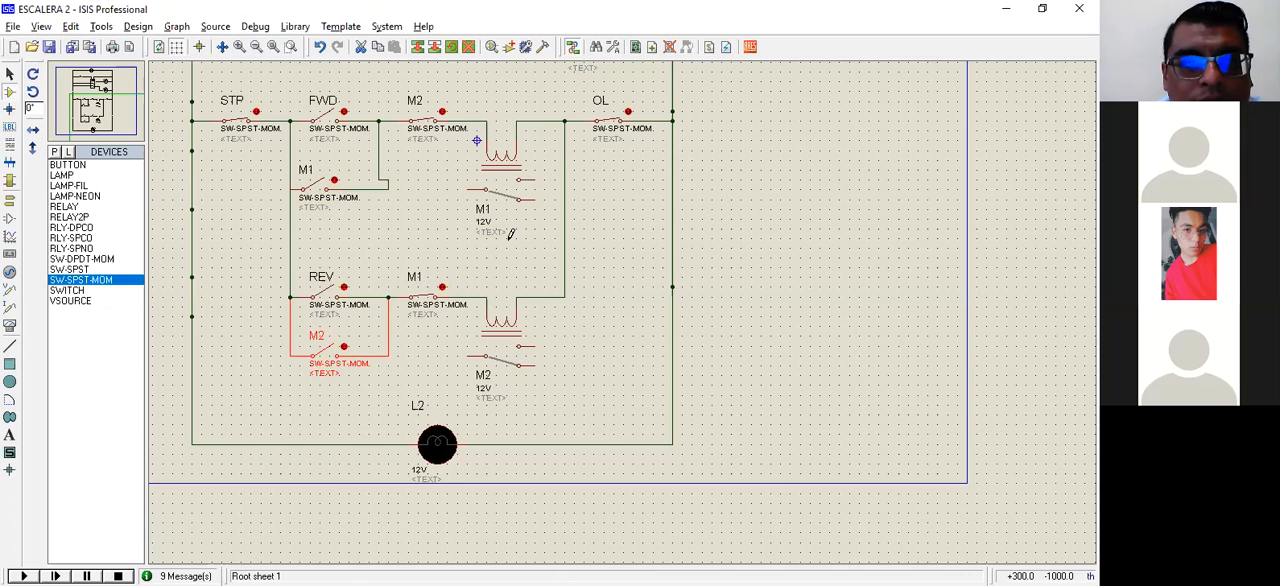
pyautogui.click(70, 217)
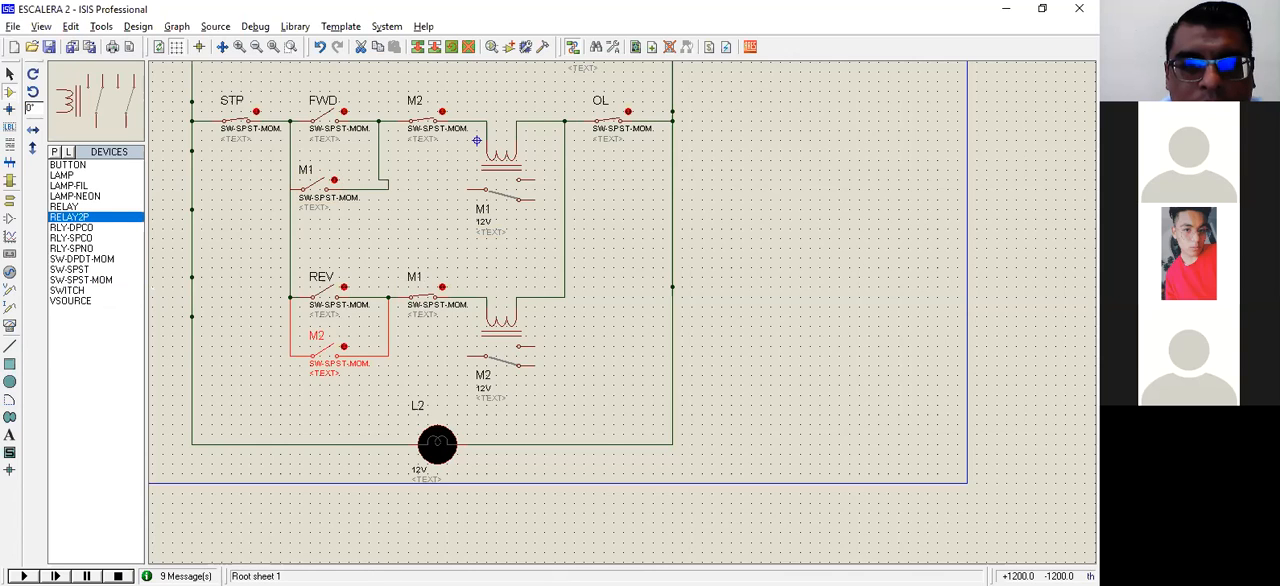
pyautogui.click(490, 148)
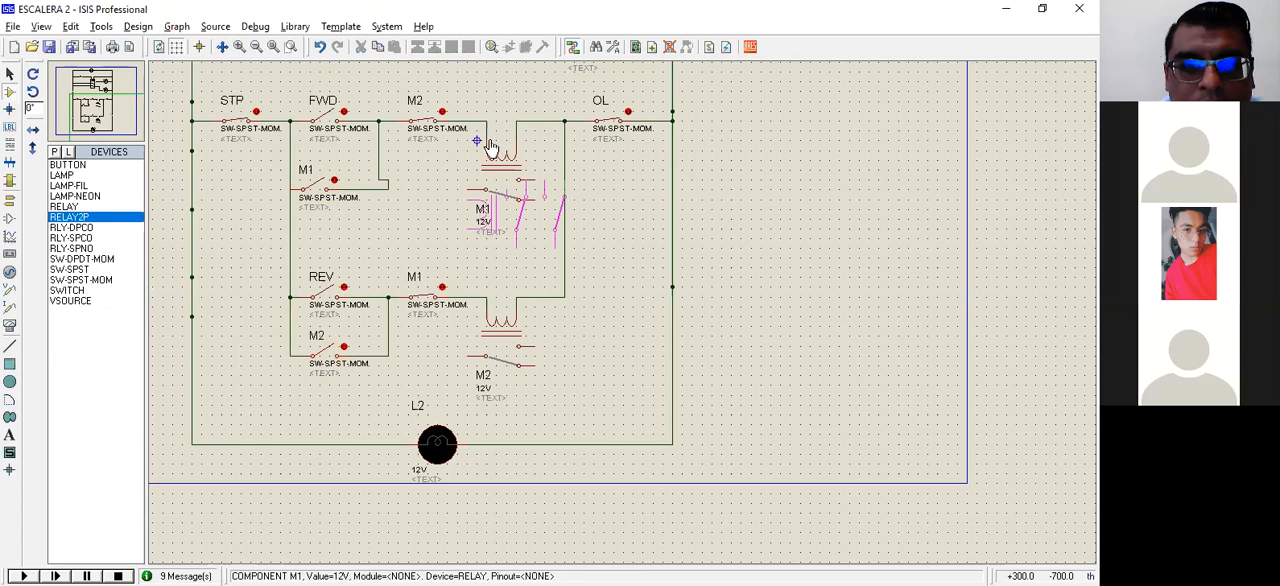
pyautogui.rightClick(490, 148)
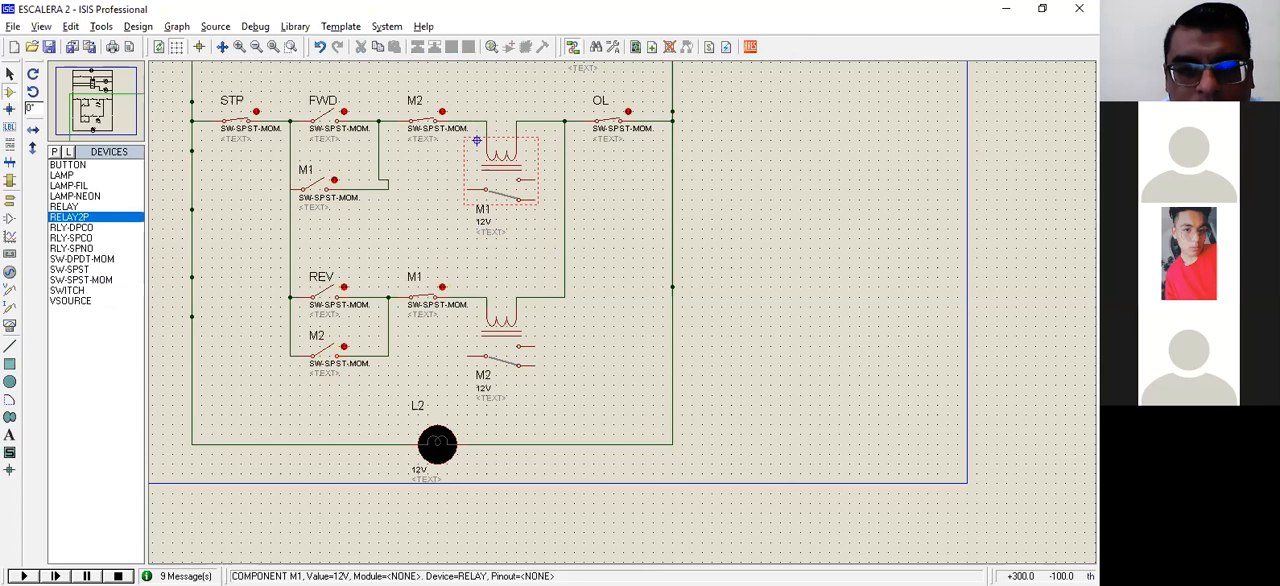
pyautogui.scroll(1, 477, 140)
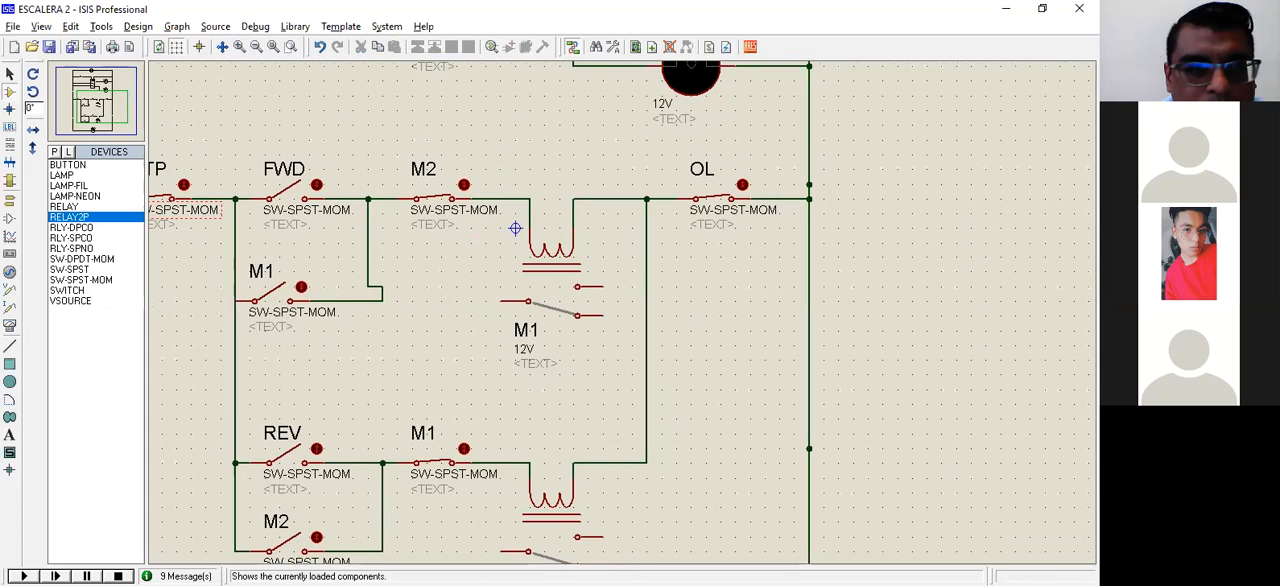
pyautogui.click(585, 226)
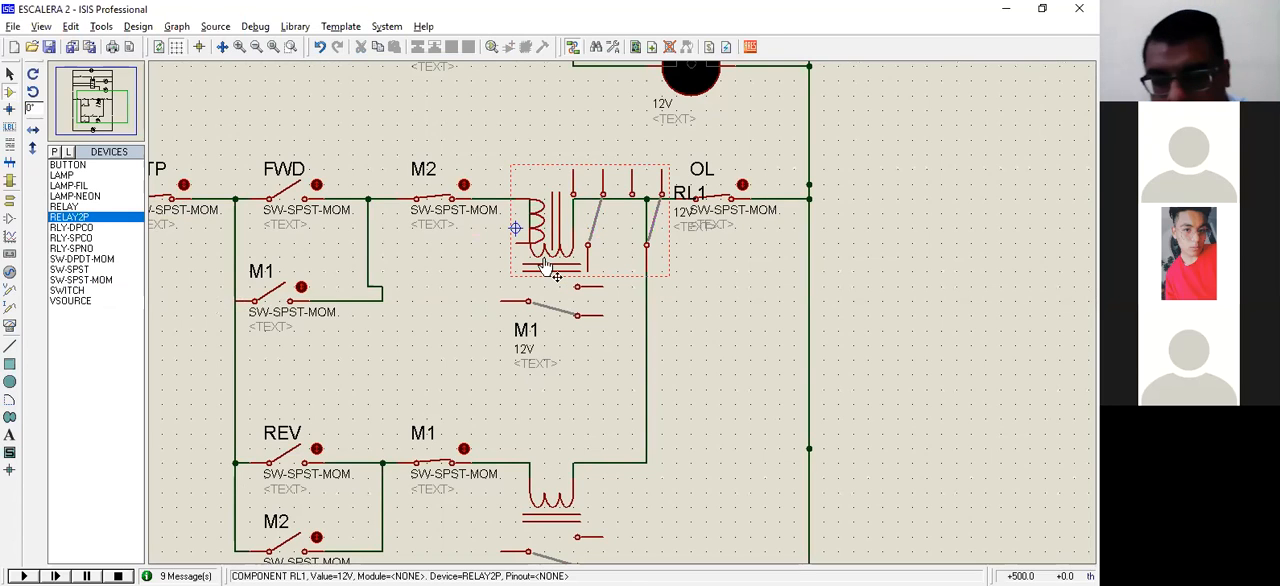
pyautogui.hotkey('ctrl', 'z')
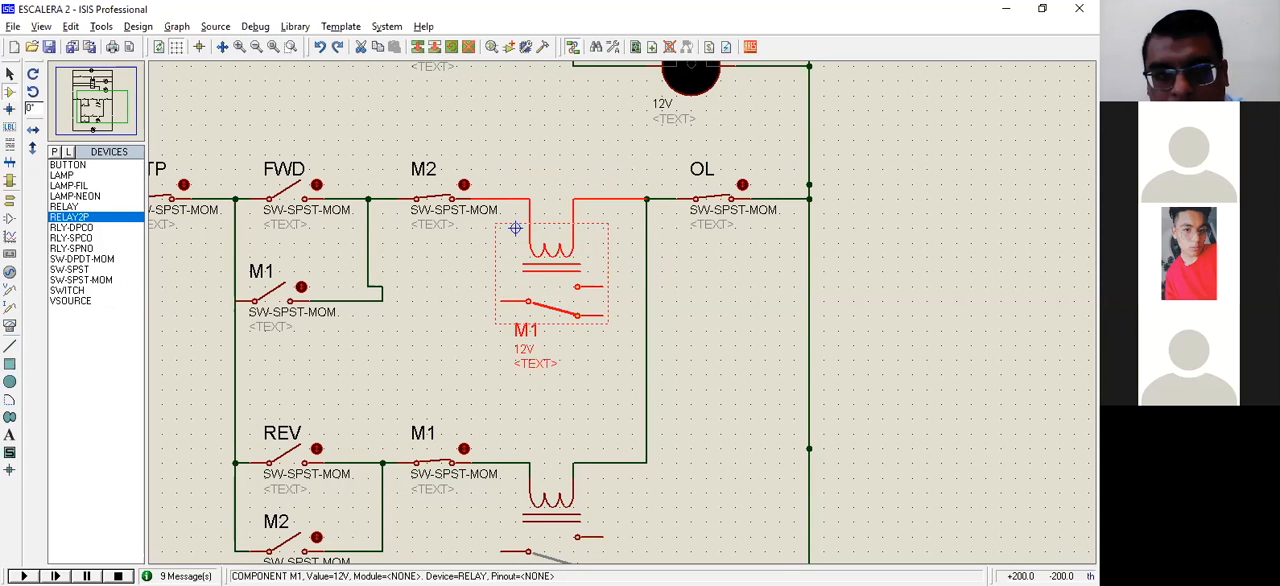
# Step: Delete the single-contact relay M1 and its coil wires from the FWD rung
pyautogui.press('Delete')
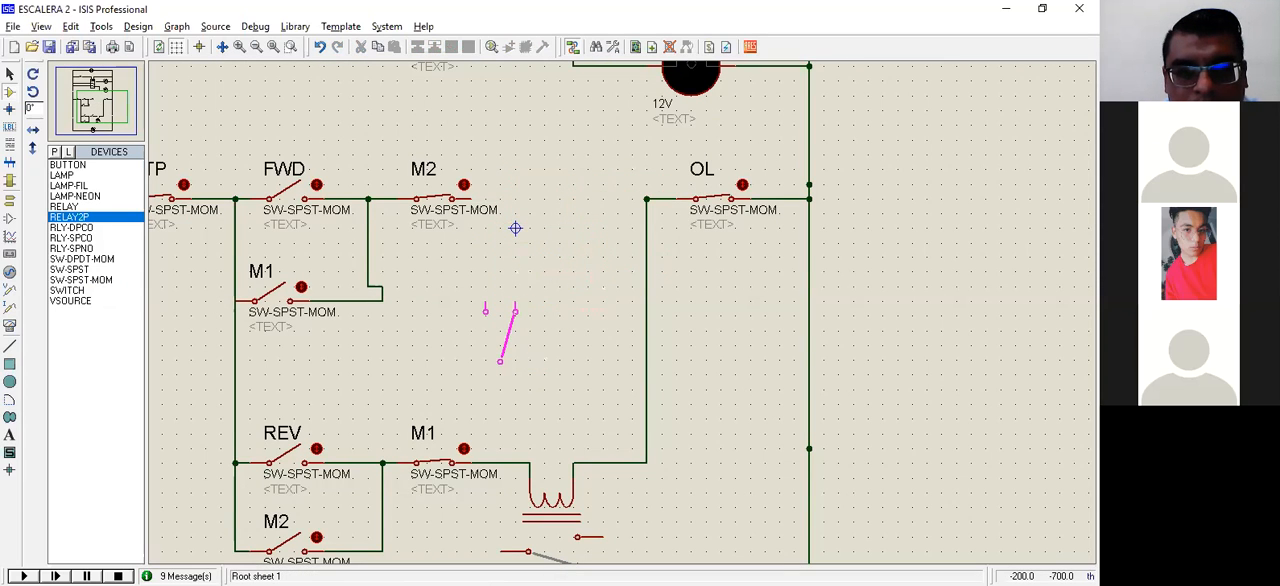
# Step: Rotate the RELAY2P clockwise and wire its coil between switch M2 and the OL node on the FWD rung
pyautogui.rightClick(515, 228)
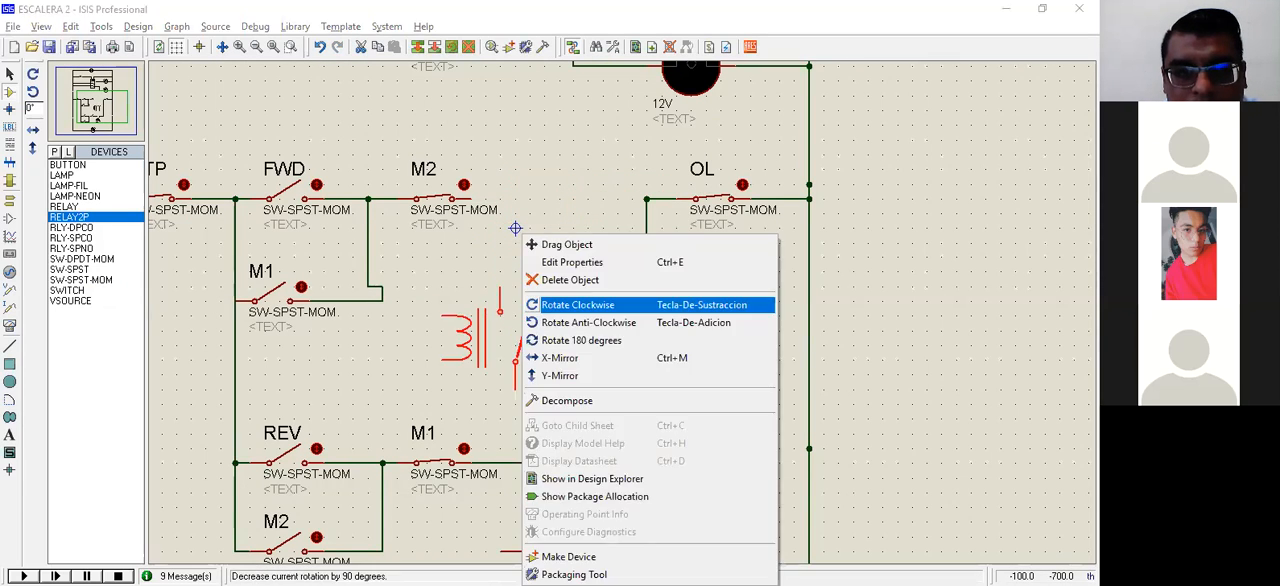
pyautogui.click(578, 304)
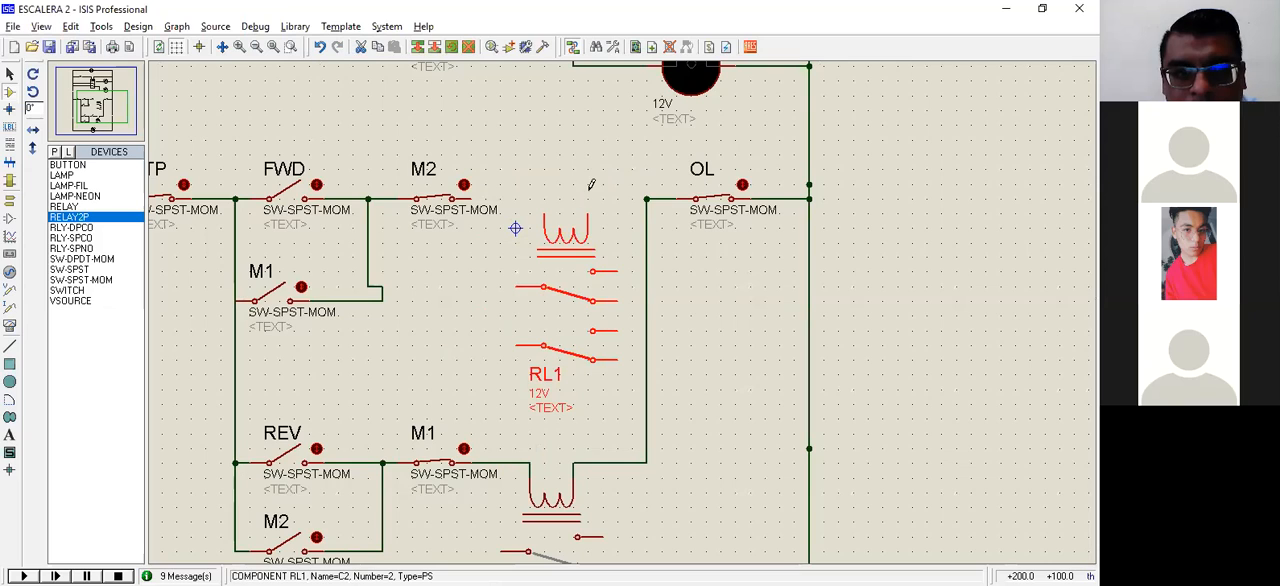
pyautogui.click(643, 194)
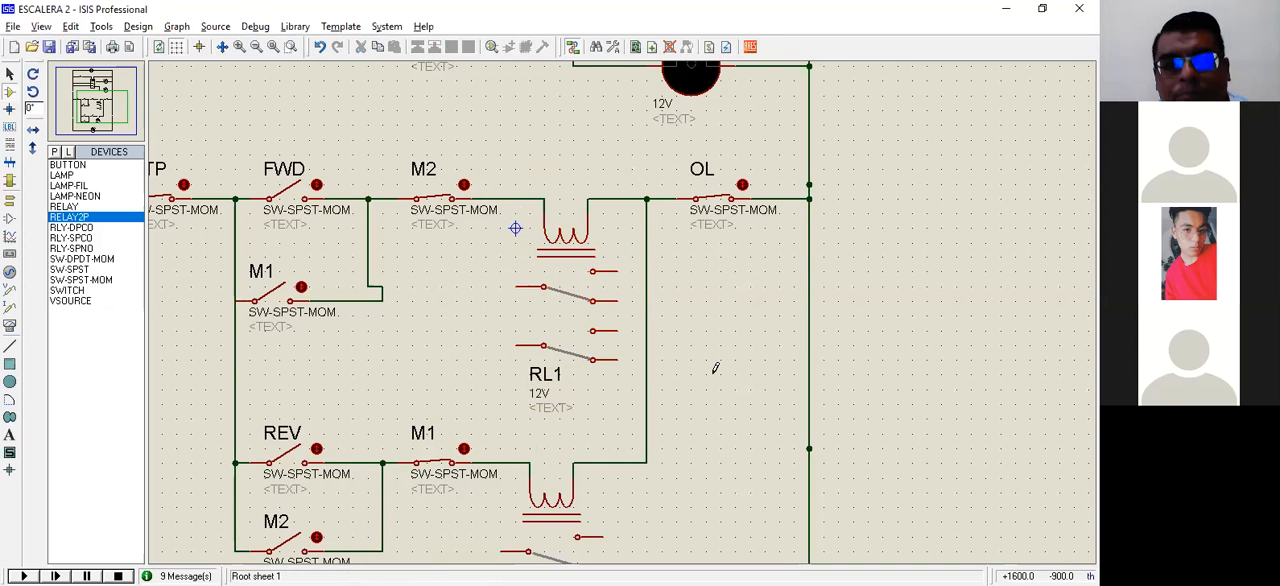
# Step: Rename the two-pole relay on the FWD rung as M1
pyautogui.middleClick(715, 362)
pyautogui.click(710, 282)
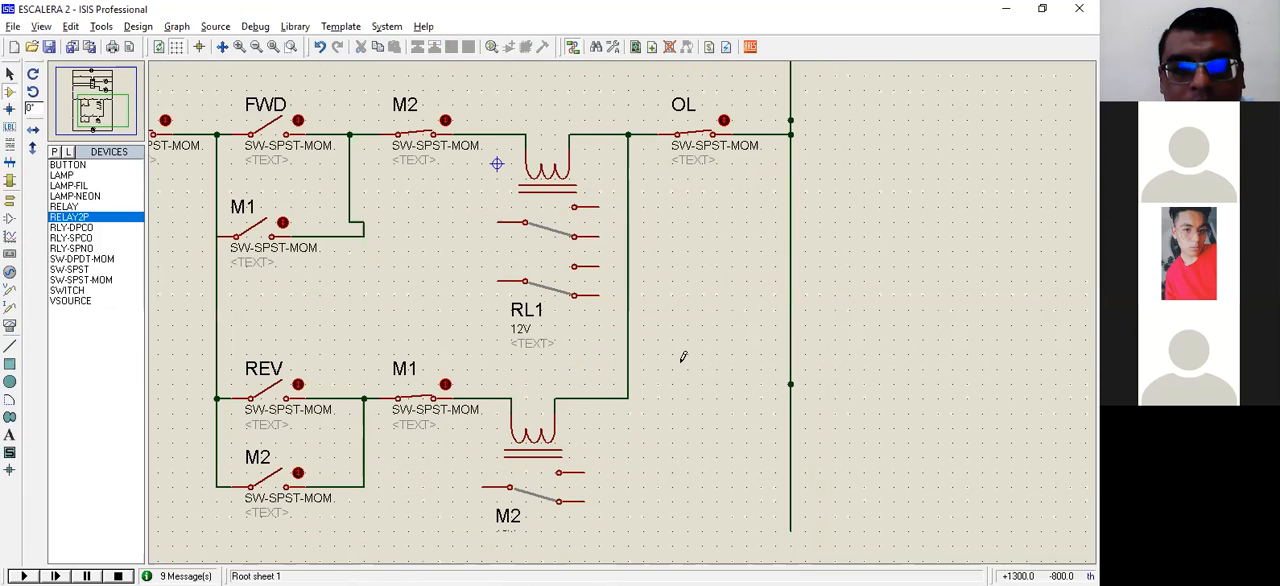
pyautogui.middleClick(544, 285)
pyautogui.doubleClick(544, 285)
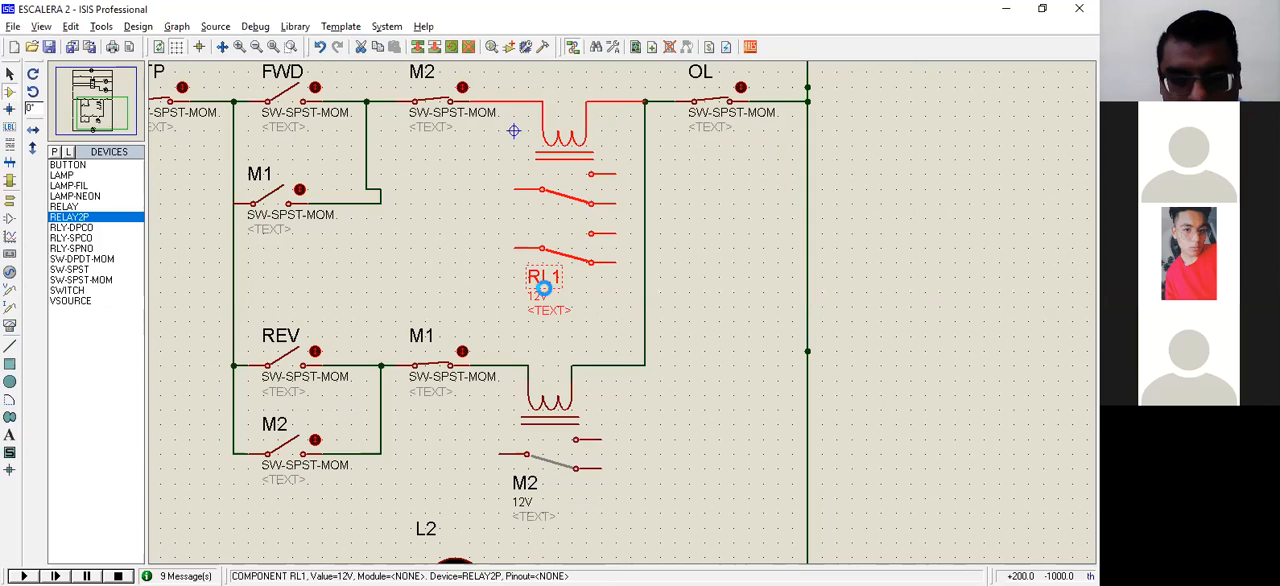
pyautogui.write('M1')
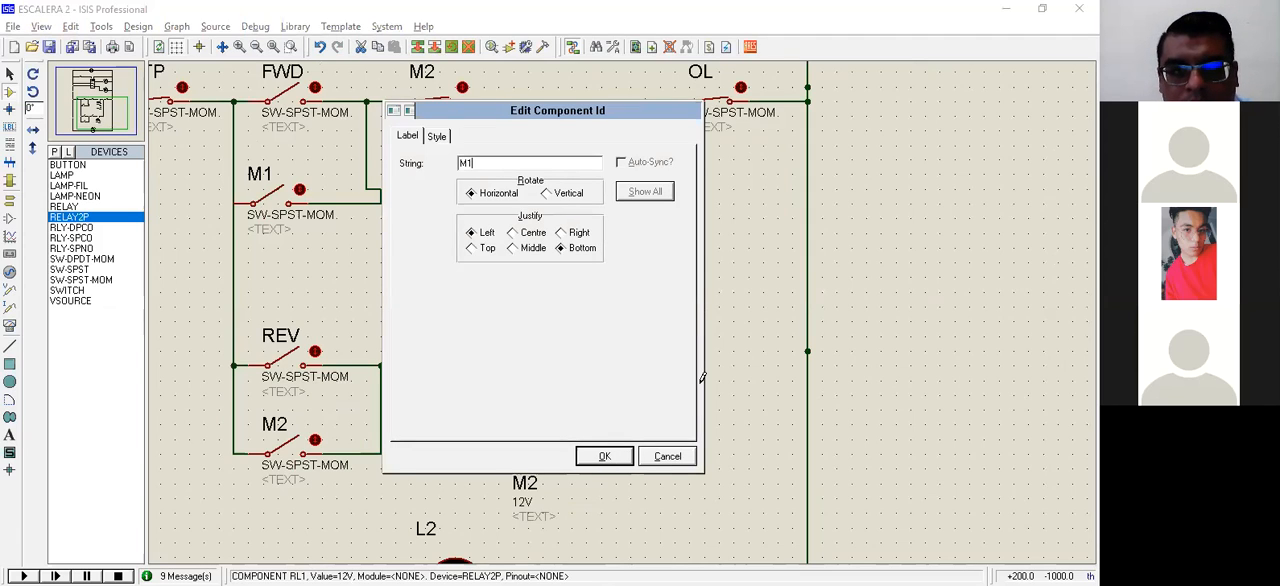
pyautogui.press('Return')
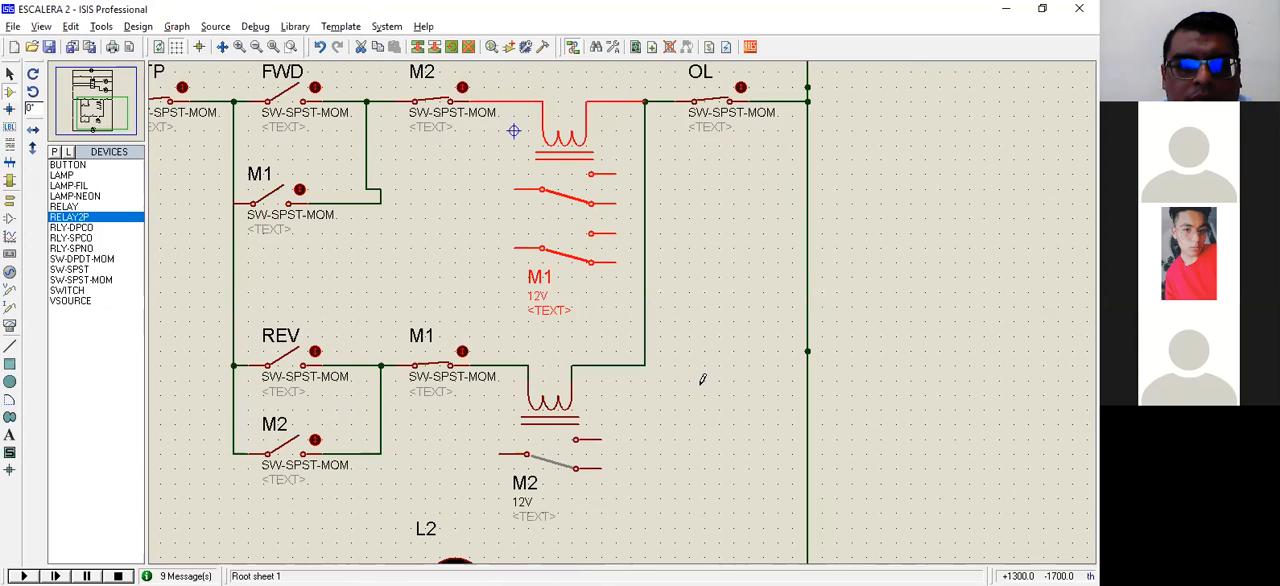